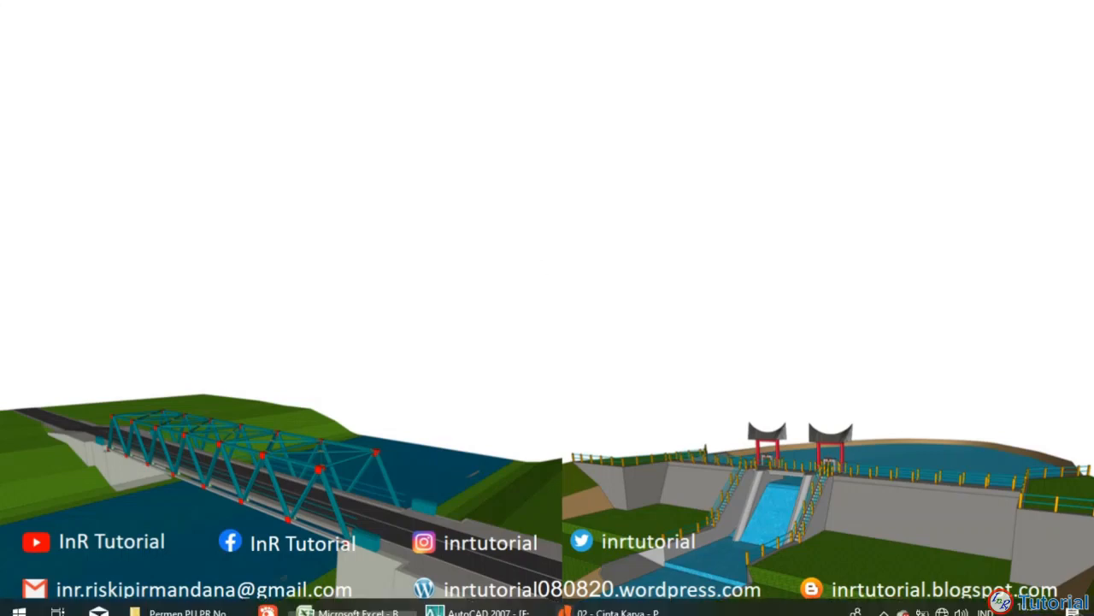
Step: Open the BELAJAR RAB.xlsx workbook in Excel and review the river-stone foundation volume calculations on Sheet1
left_click(360, 599)
scroll(415, 290, "down", 1)
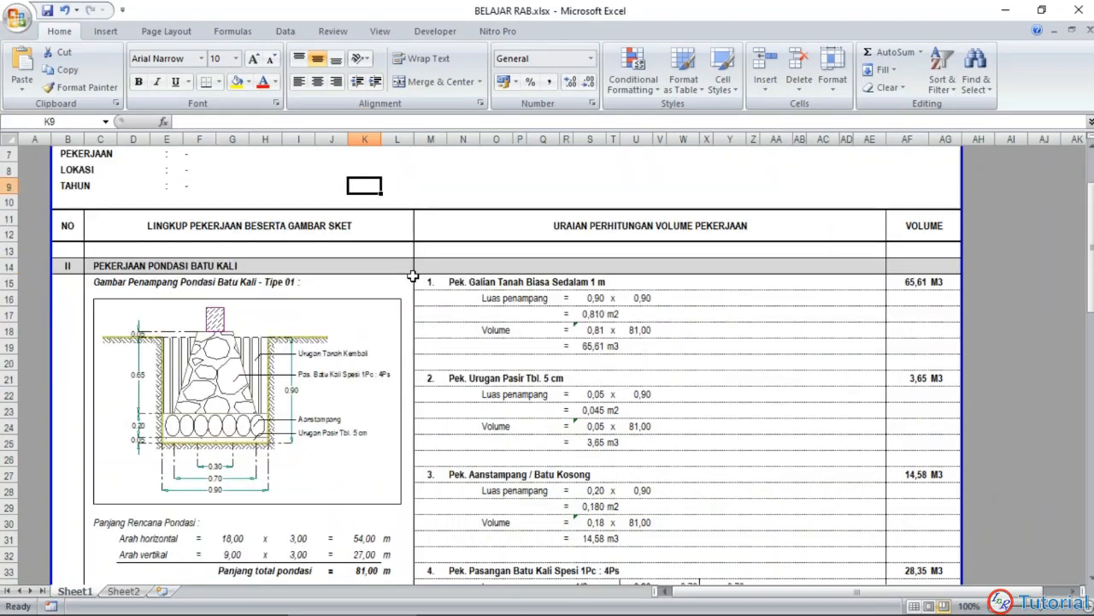
scroll(416, 291, "up", 1)
scroll(412, 288, "down", 4)
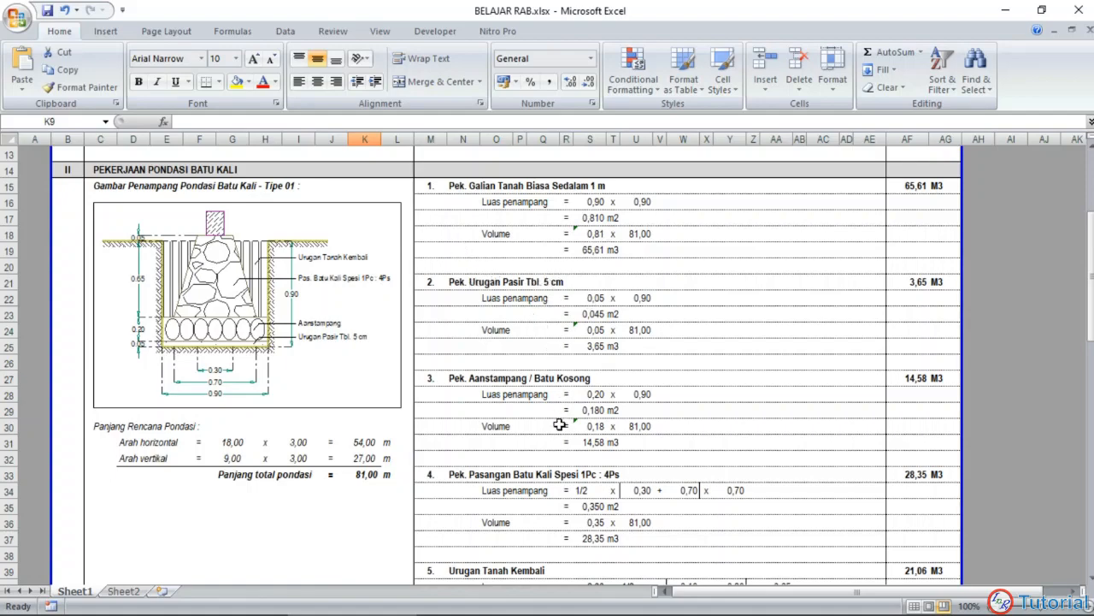
scroll(560, 424, "down", 1)
scroll(544, 419, "up", 2)
scroll(533, 398, "down", 1)
Step: Switch to AutoCAD and examine the Rencana Pondasi foundation plan
left_click(479, 611)
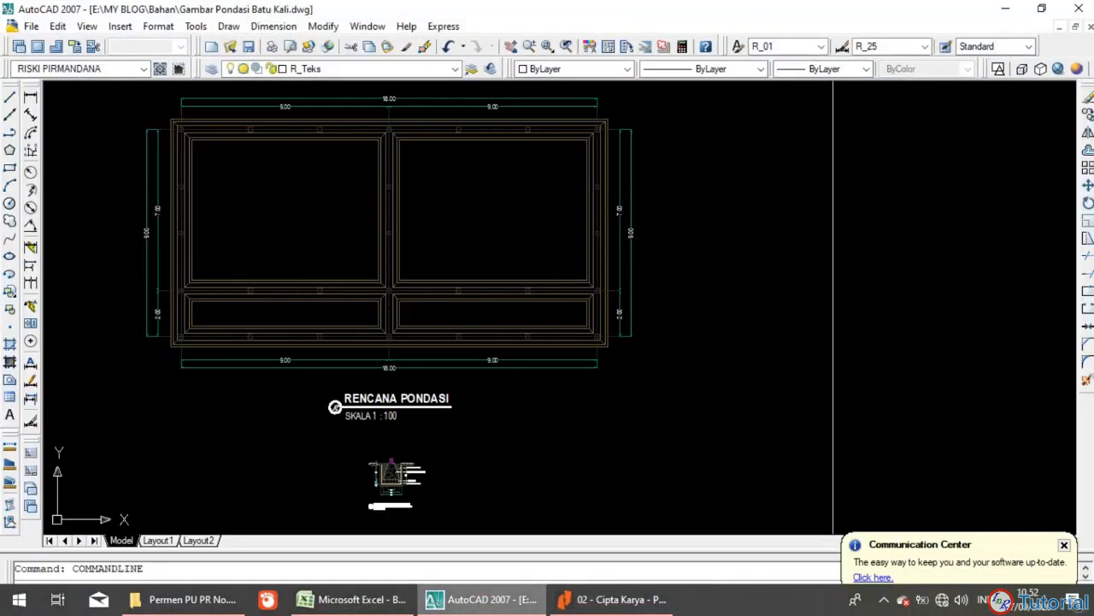
mouse_move(557, 401)
left_mouse_down()
mouse_move(591, 415)
mouse_move(613, 408)
mouse_move(601, 419)
left_mouse_up()
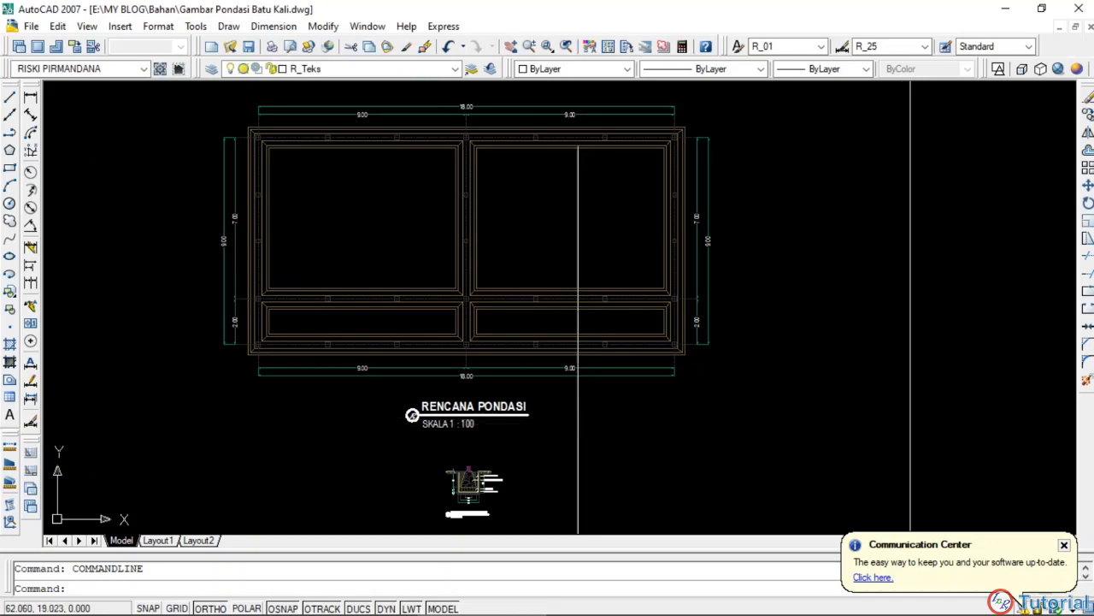
left_click_drag(576, 417, 598, 421)
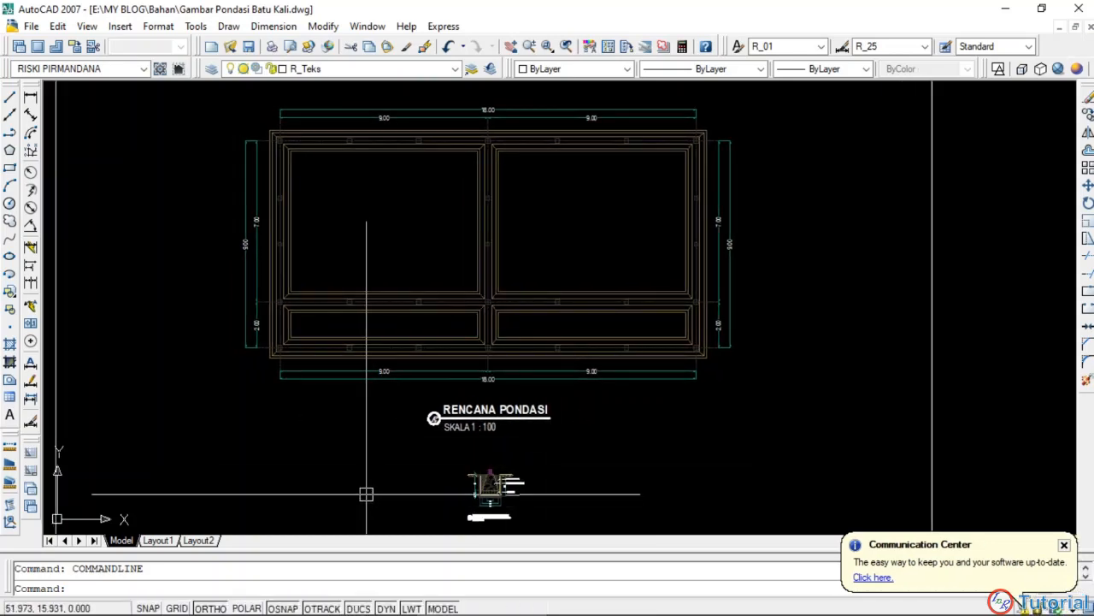
Step: Switch to the Cipta Karya - Pek. Tanah PDF in Nitro Pro and look over unit price analysis A.2.3.1.1
left_click(582, 606)
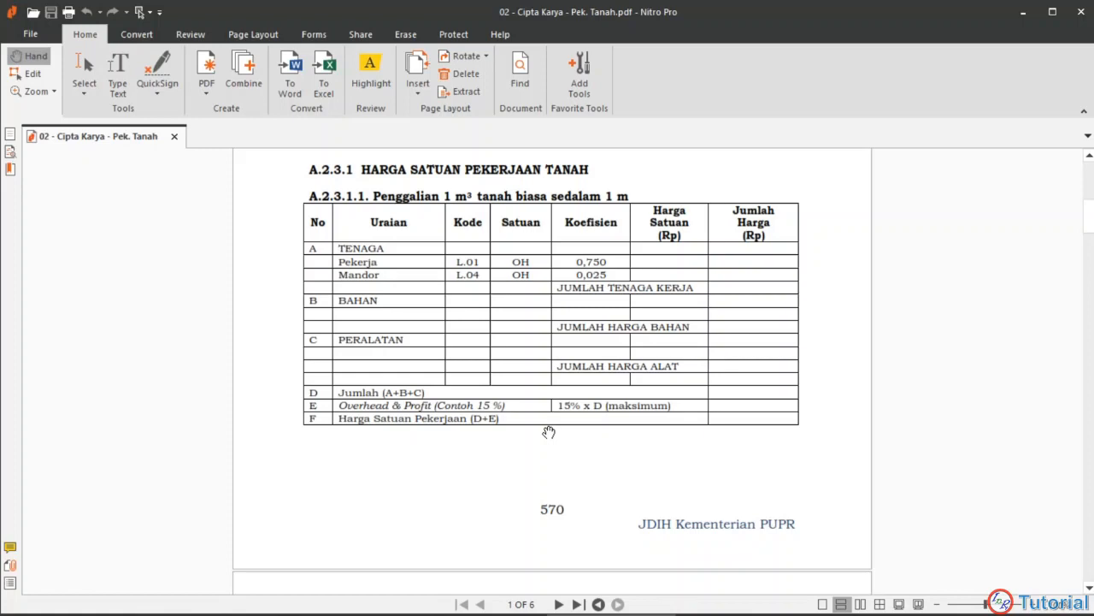
scroll(571, 409, "down", 1)
scroll(569, 407, "up", 4)
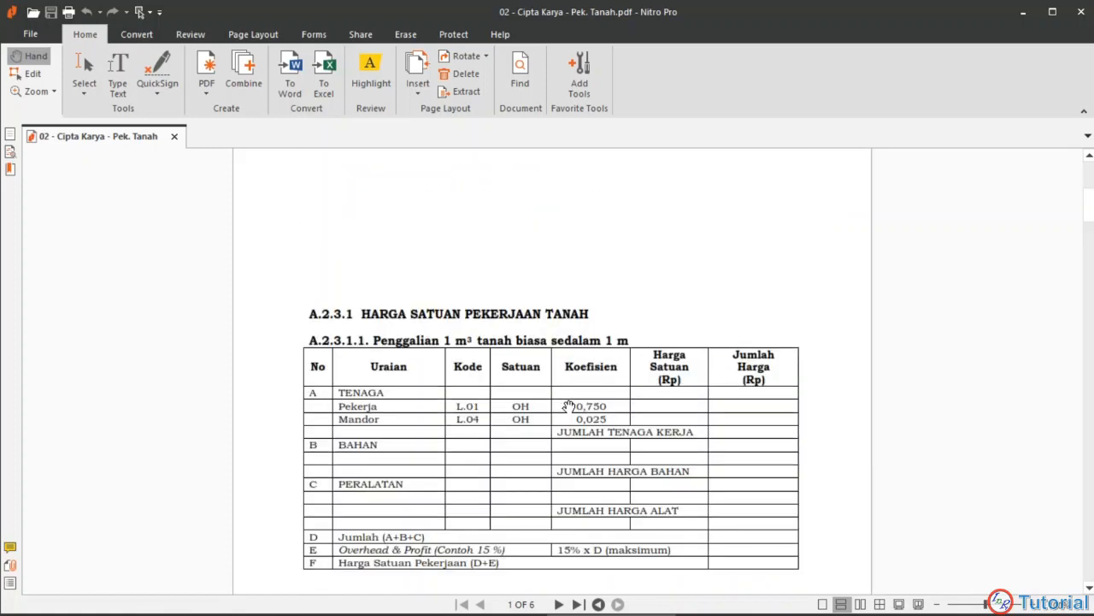
scroll(542, 390, "down", 3)
Step: Return to the Excel workbook and examine the Perhitungan Volume Pekerjaan header, the foundation sketch and the work items
mouse_move(387, 611)
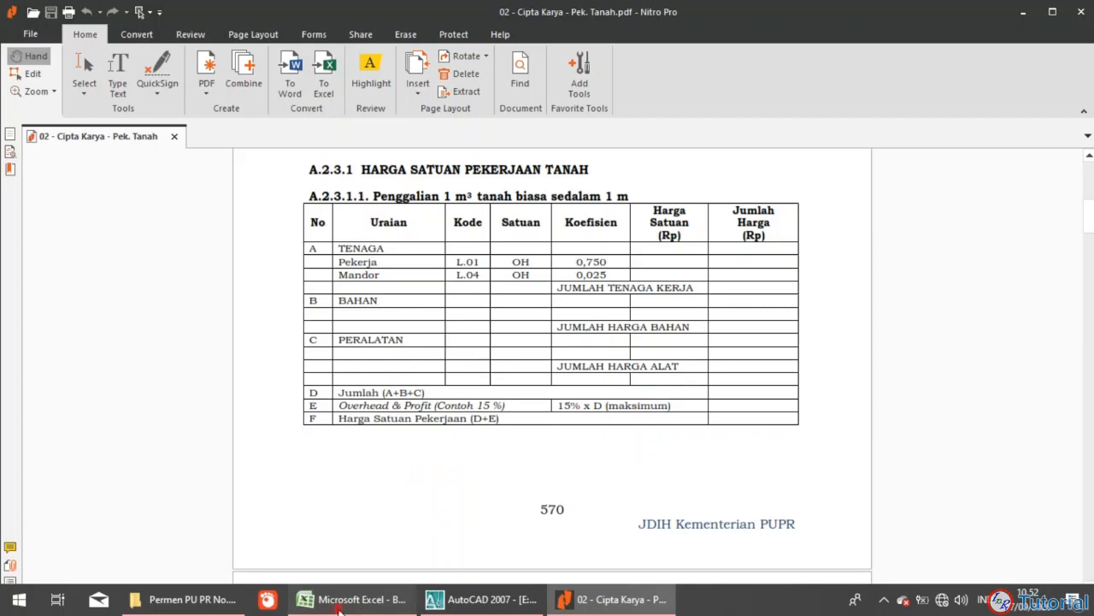
left_click(342, 607)
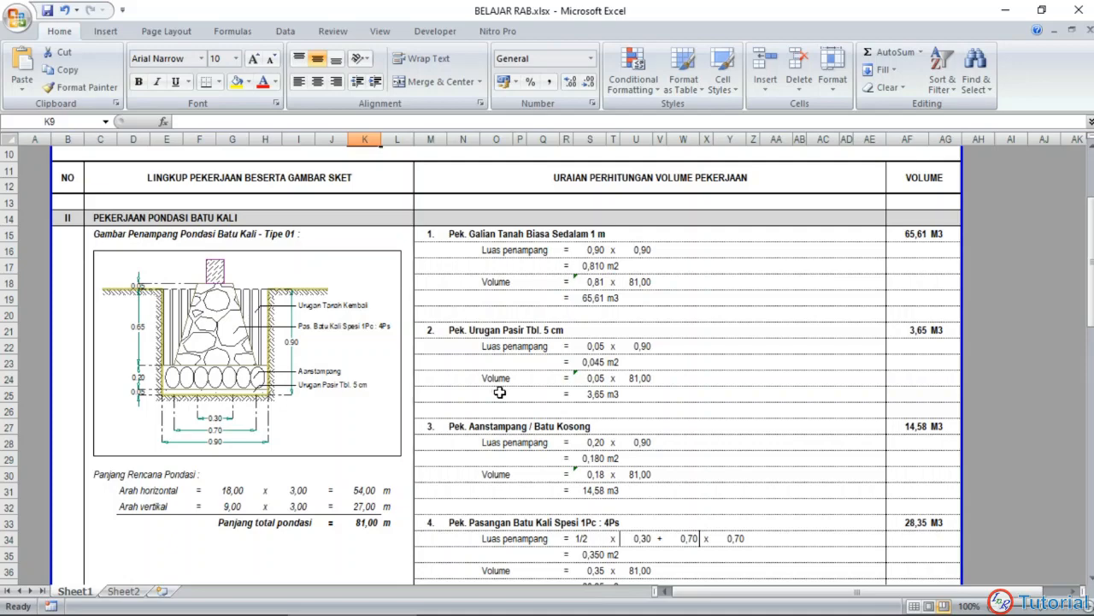
scroll(531, 335, "down", 1)
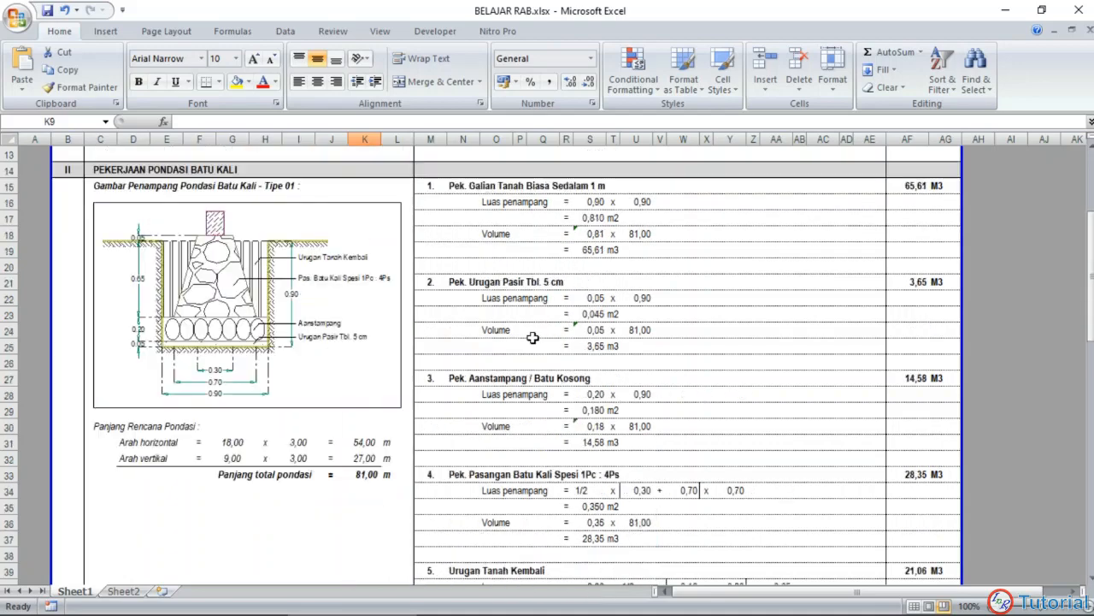
scroll(531, 335, "up", 2)
scroll(522, 318, "up", 1)
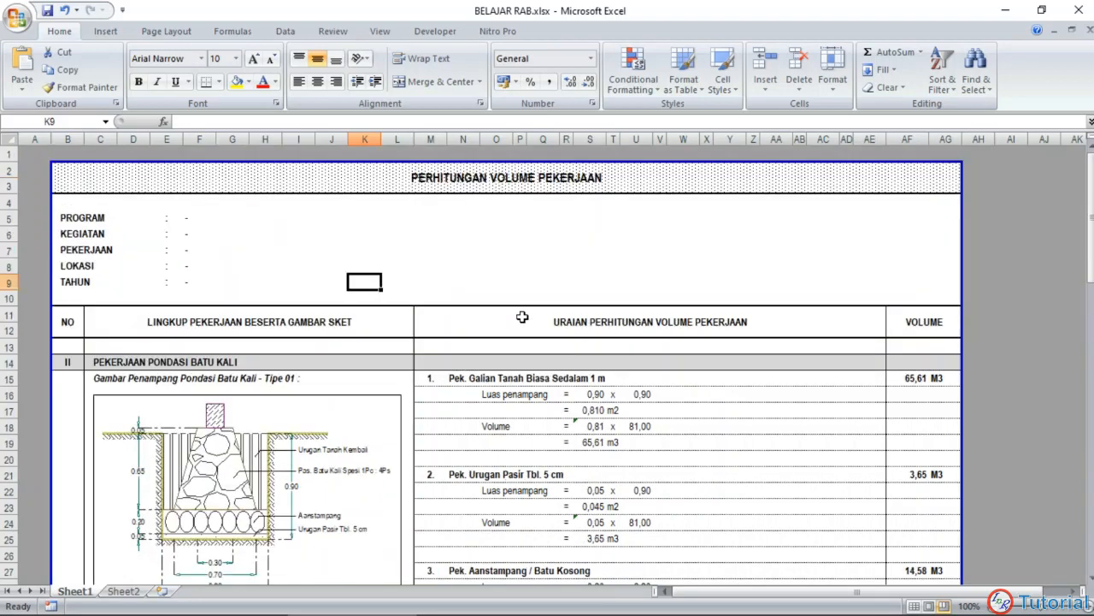
scroll(520, 298, "down", 3)
scroll(509, 300, "up", 1)
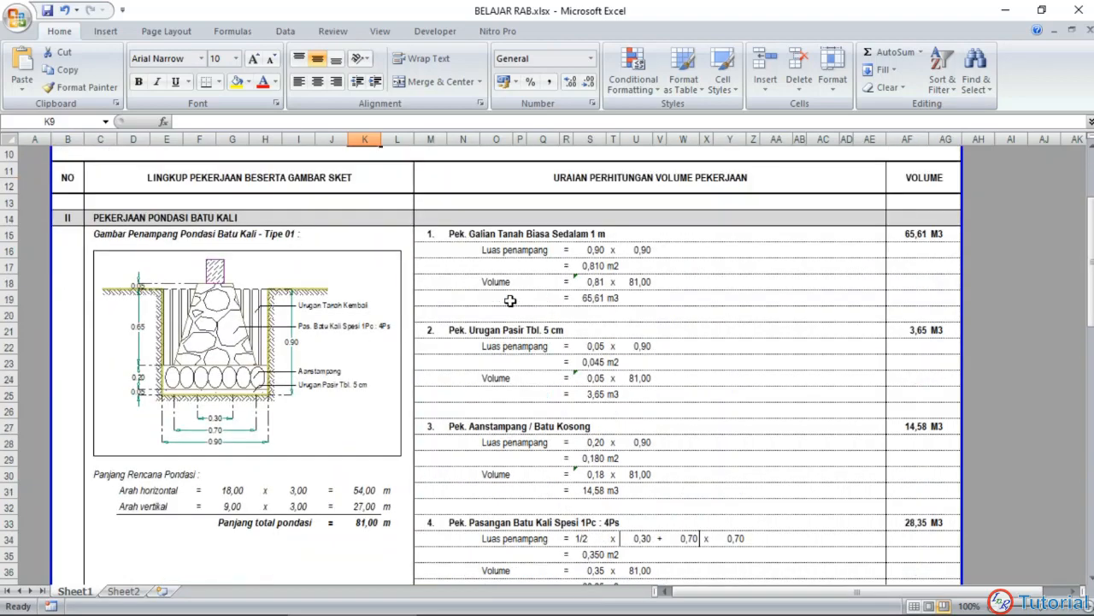
scroll(510, 300, "up", 2)
scroll(471, 333, "down", 2)
Step: Compare the Detail Pondasi Batu Kali section in AutoCAD with the foundation sketch and planned lengths in the Excel sheet
left_click(461, 608)
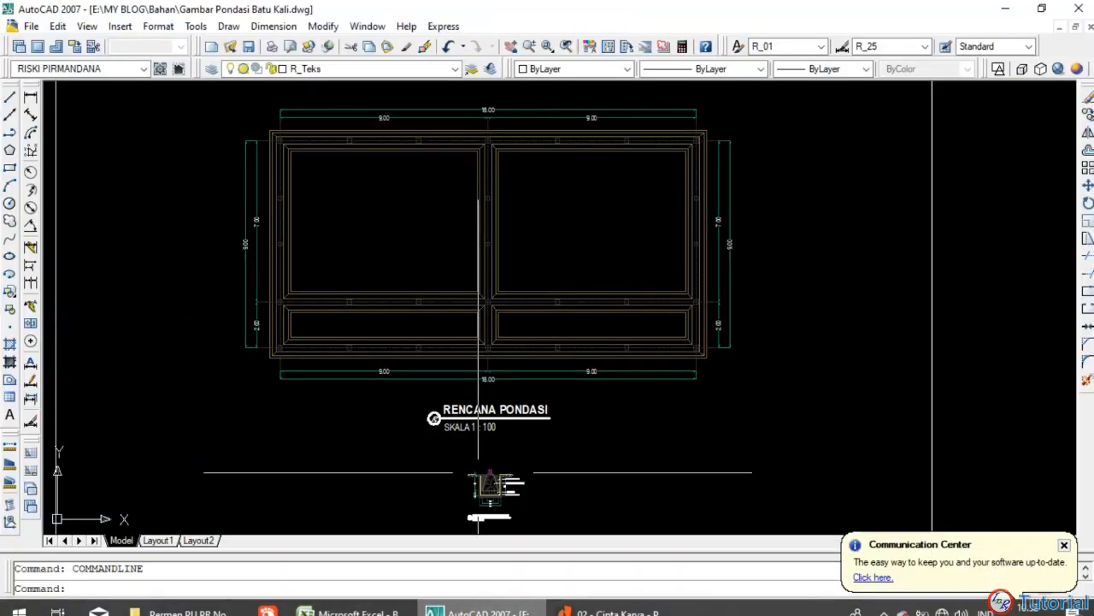
scroll(495, 506, "up", 9)
scroll(502, 464, "down", 2)
left_click_drag(503, 461, 519, 359)
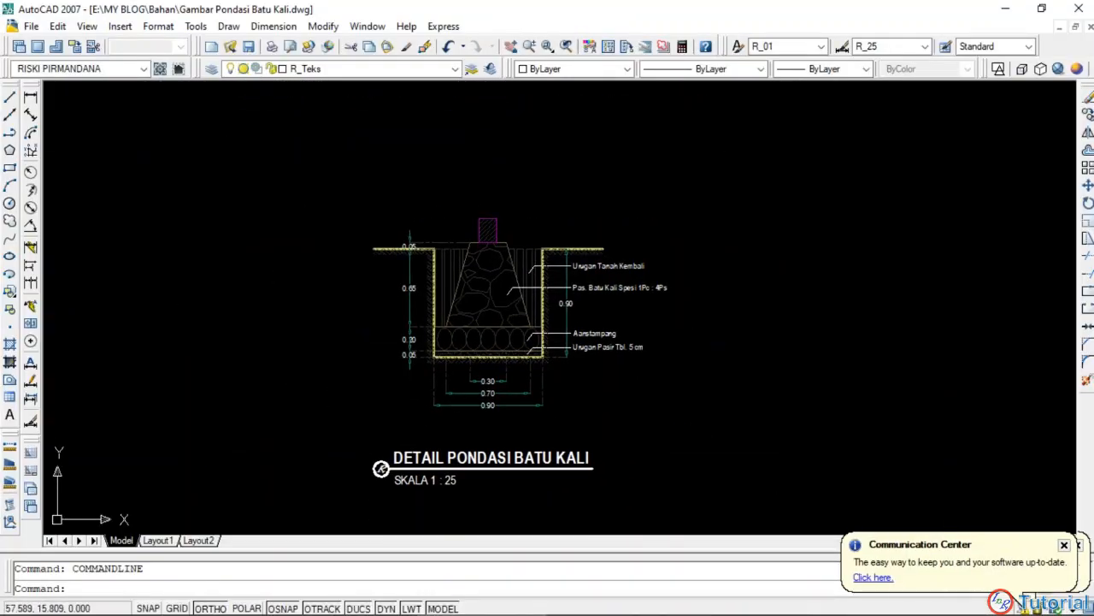
left_click(351, 609)
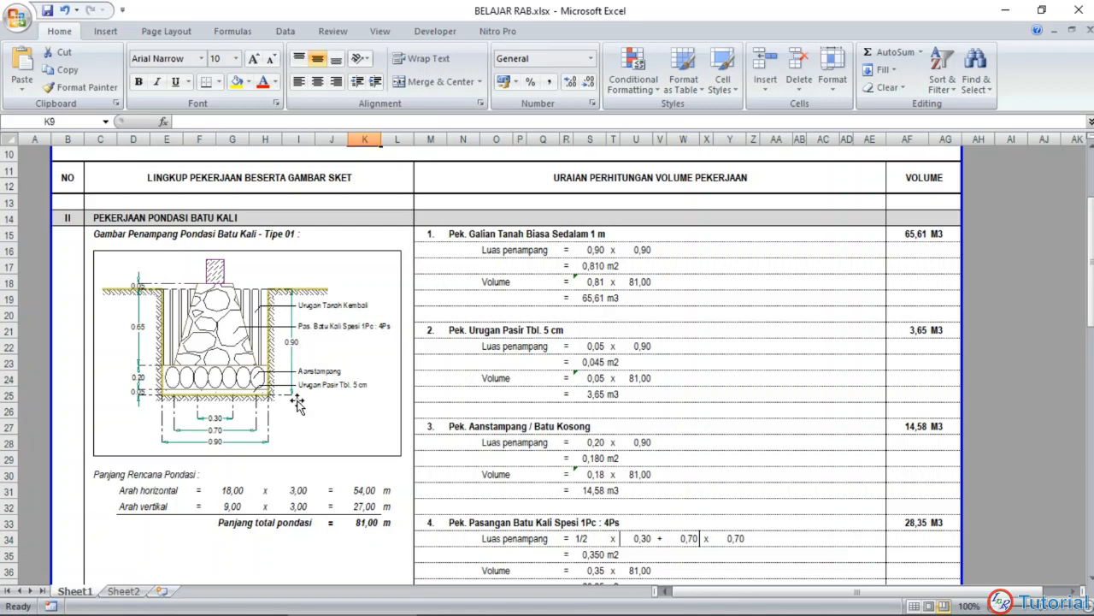
scroll(273, 376, "down", 1)
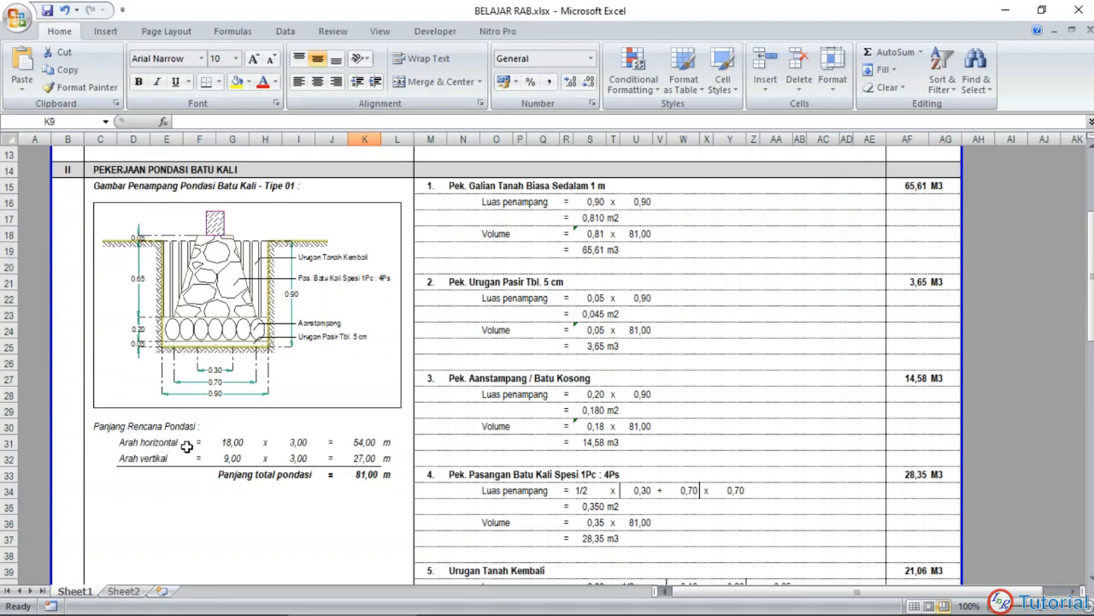
Step: Switch to AutoCAD and examine the horizontal and vertical foundation runs on the Rencana Pondasi plan
mouse_move(325, 611)
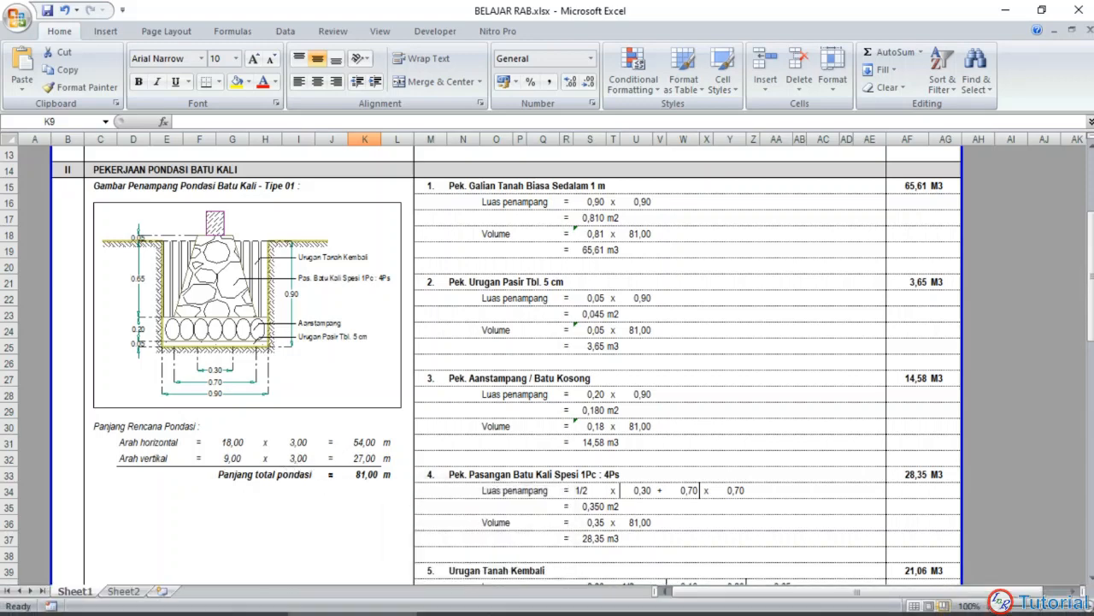
left_click(481, 601)
scroll(517, 256, "up", 2)
scroll(518, 217, "down", 6)
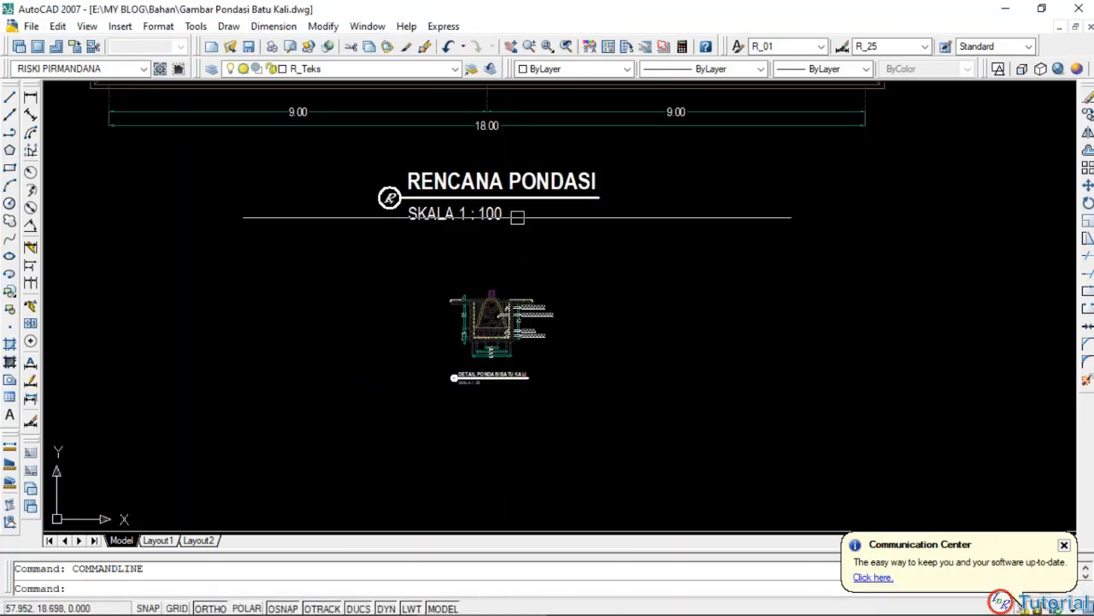
left_click_drag(517, 217, 515, 434)
left_click_drag(540, 249, 541, 358)
scroll(541, 358, "down", 2)
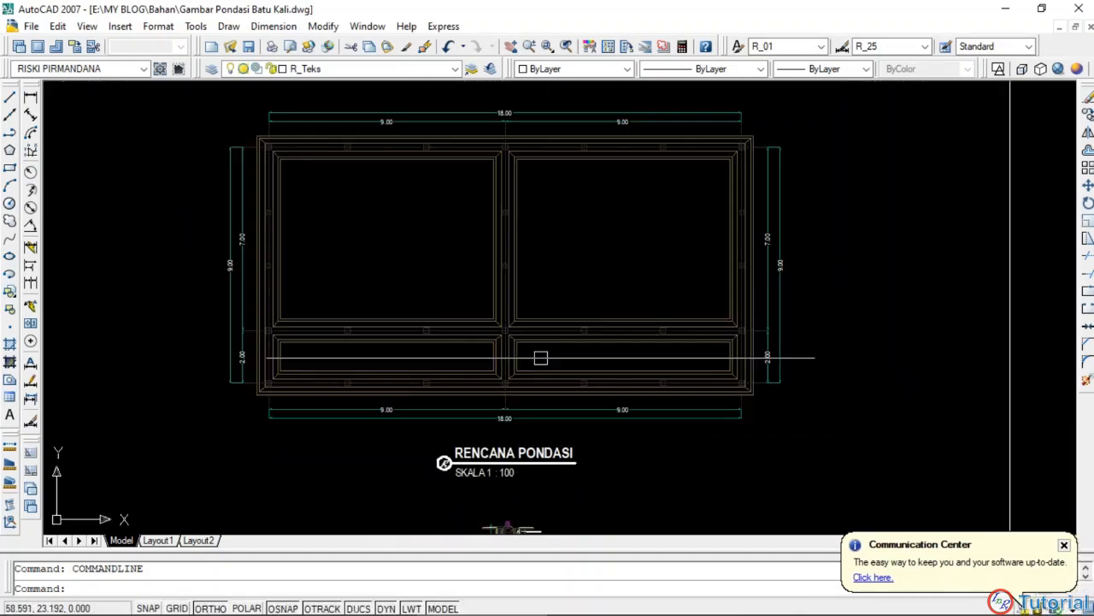
left_click_drag(418, 220, 450, 248)
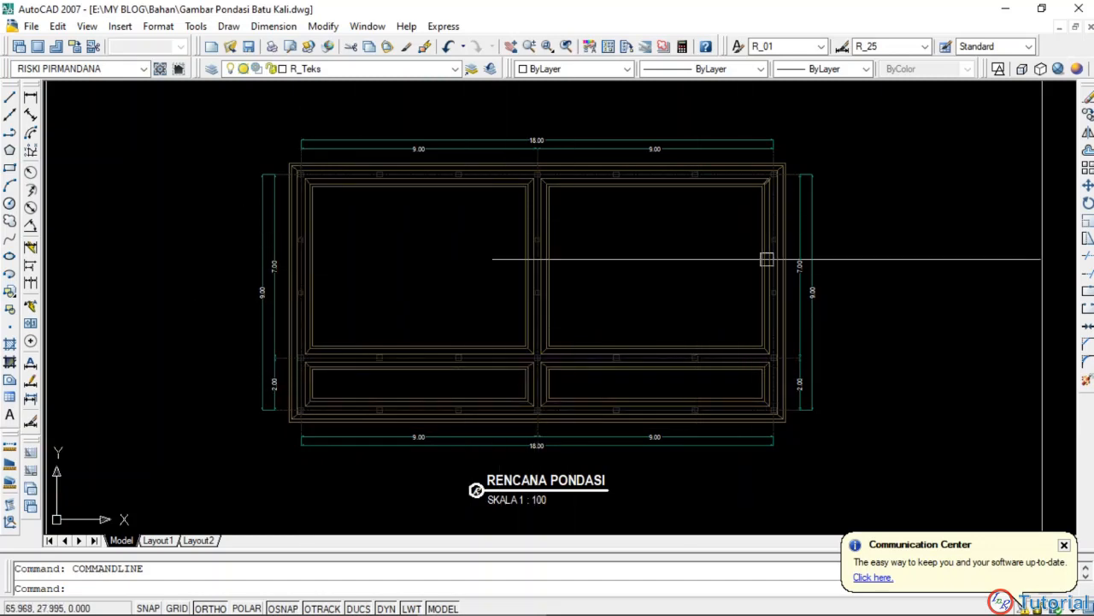
Step: Switch back to Excel and check the total foundation length and the ordinary soil excavation item against the section sketch
left_click(353, 609)
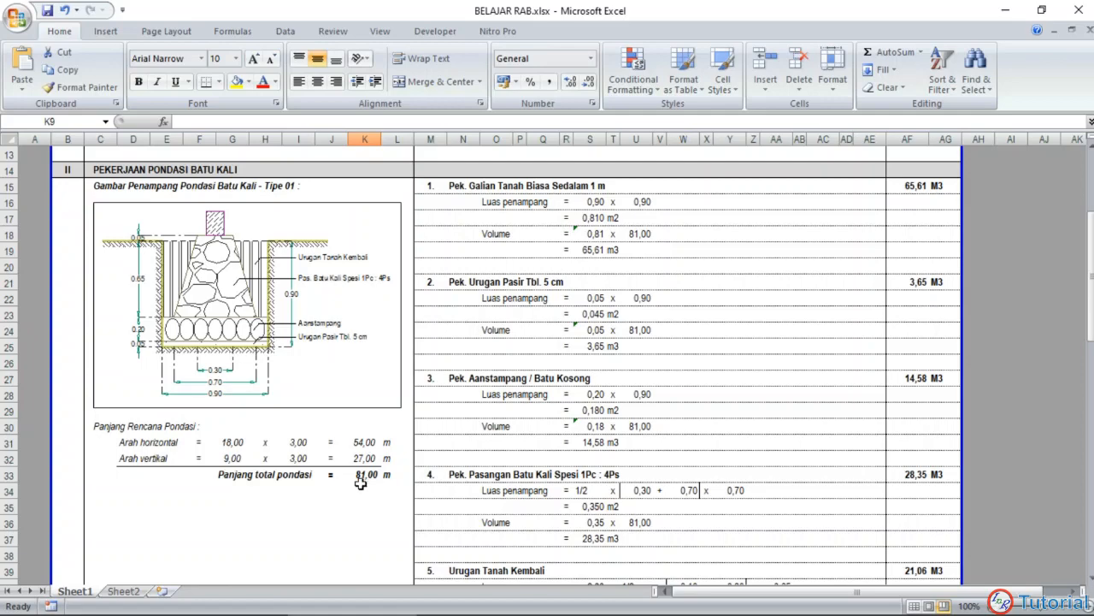
scroll(471, 439, "up", 3)
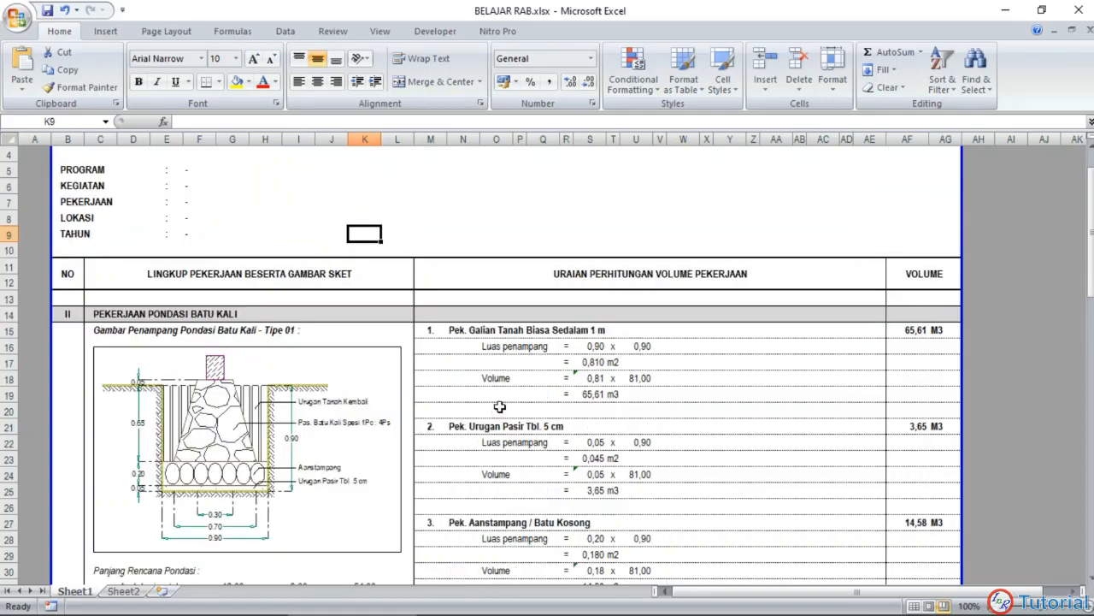
scroll(496, 408, "down", 2)
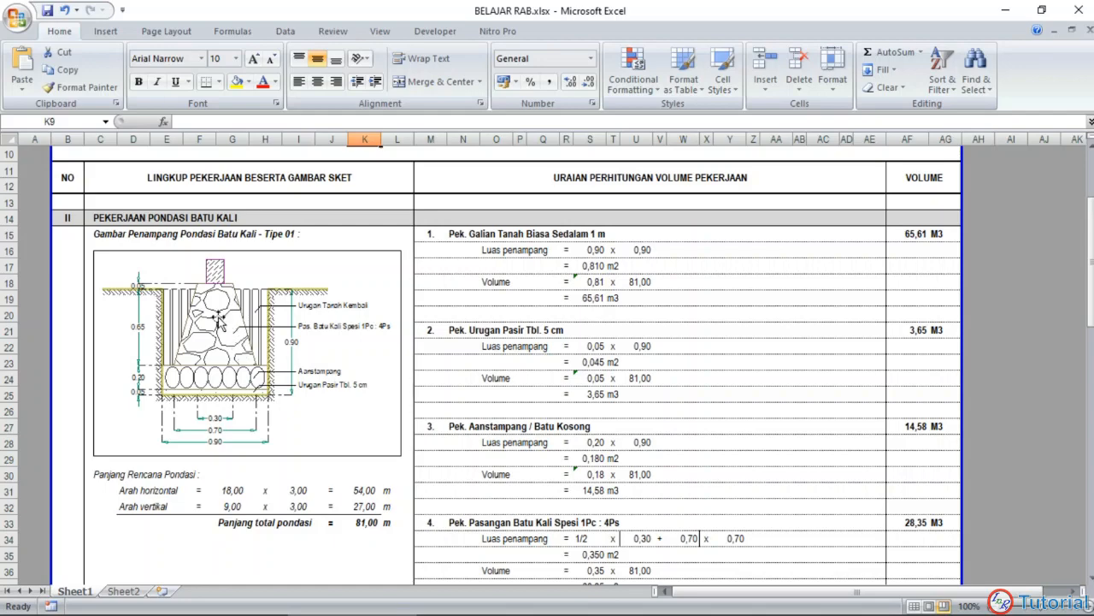
scroll(218, 321, "down", 1)
scroll(217, 319, "up", 1)
Step: Switch to the Nitro Pro PDF and compare the soil excavation analyses for 1 m and 2 m depth
left_click(601, 609)
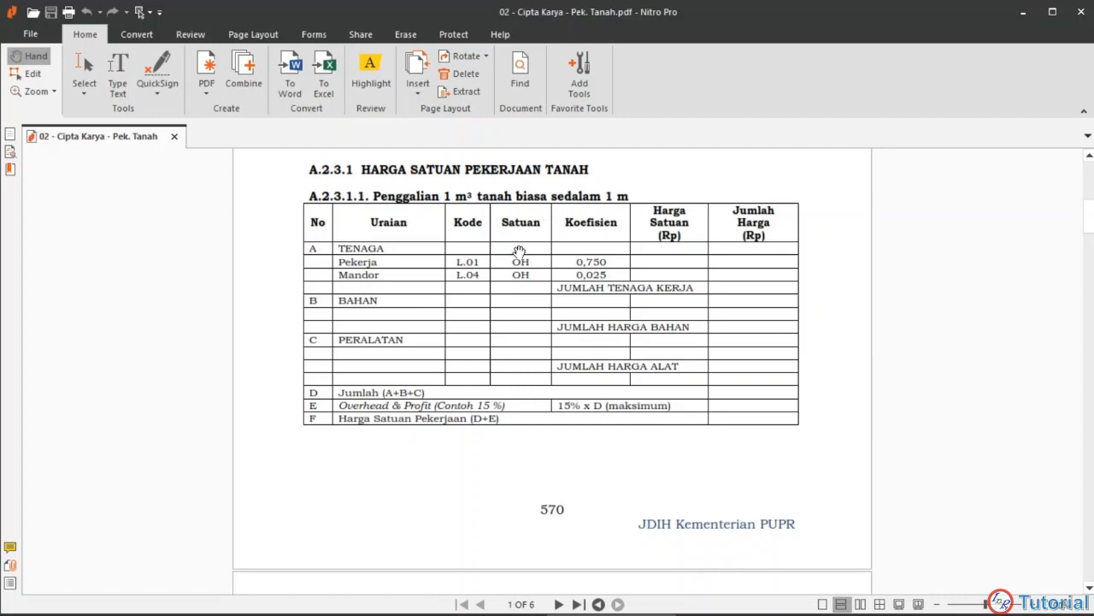
scroll(519, 283, "down", 5)
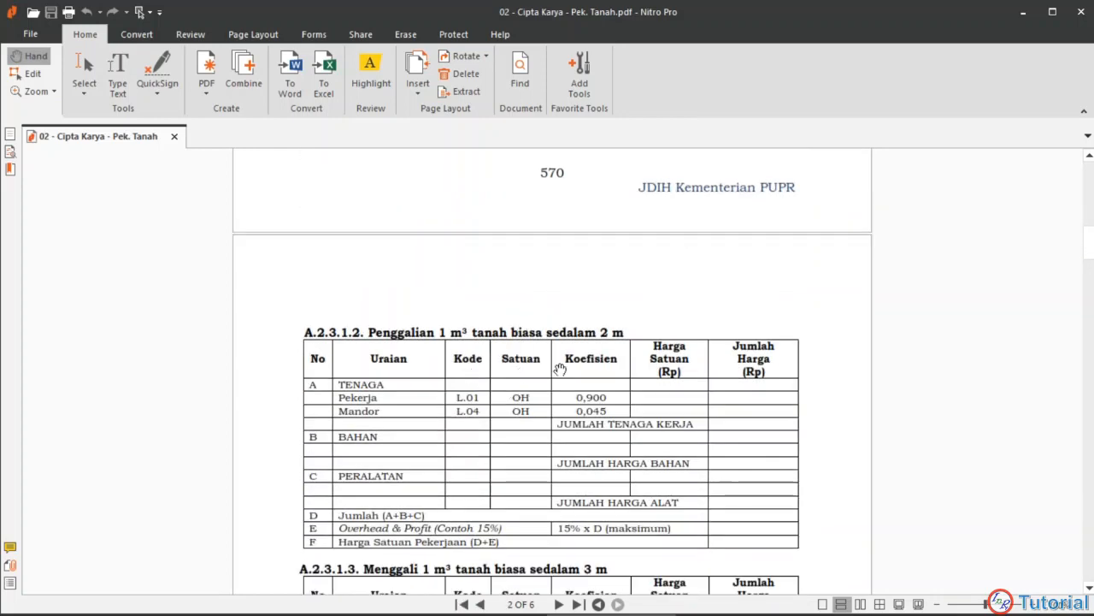
scroll(575, 348, "down", 1)
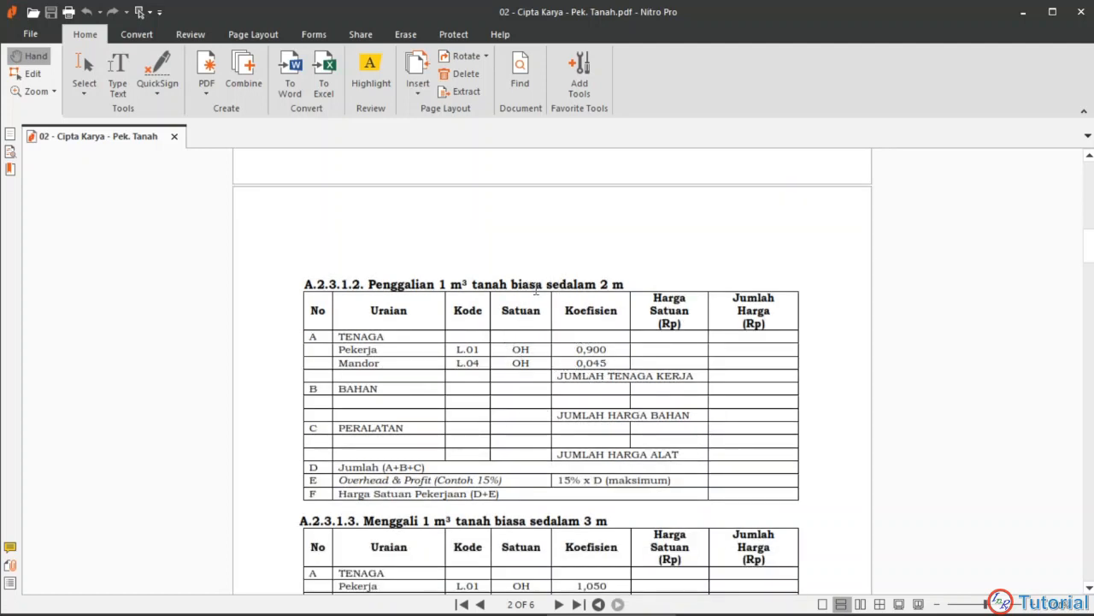
scroll(597, 329, "up", 5)
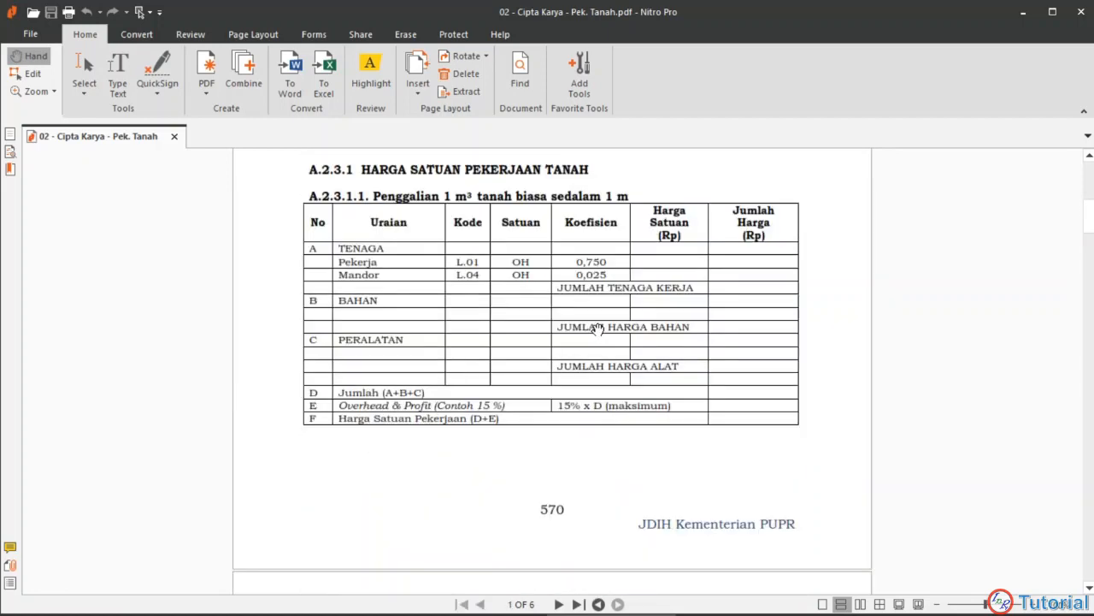
Step: Compare the Excel item Pek. Galian Tanah Biasa Sedalam 1 m with analysis A.2.3.1.1 in the PDF
left_click(389, 601)
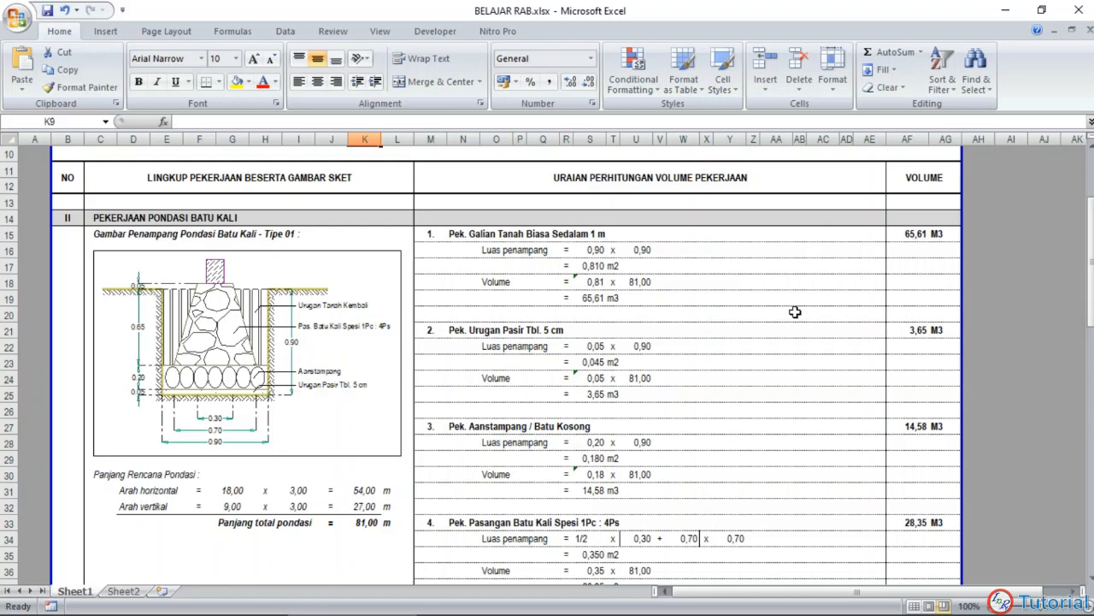
left_click(601, 601)
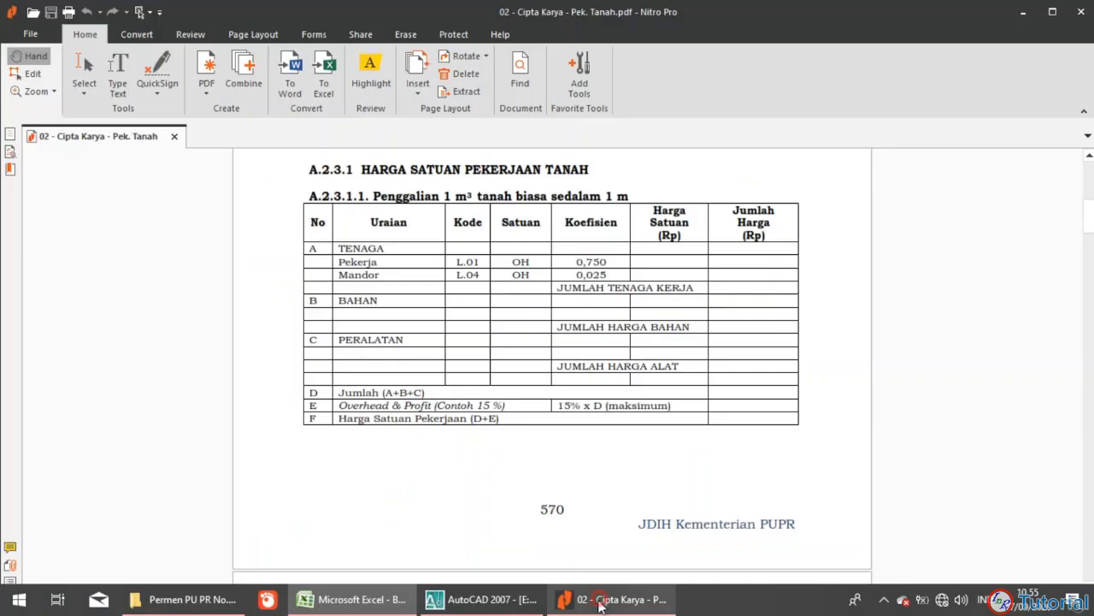
scroll(557, 334, "up", 3)
scroll(558, 329, "down", 2)
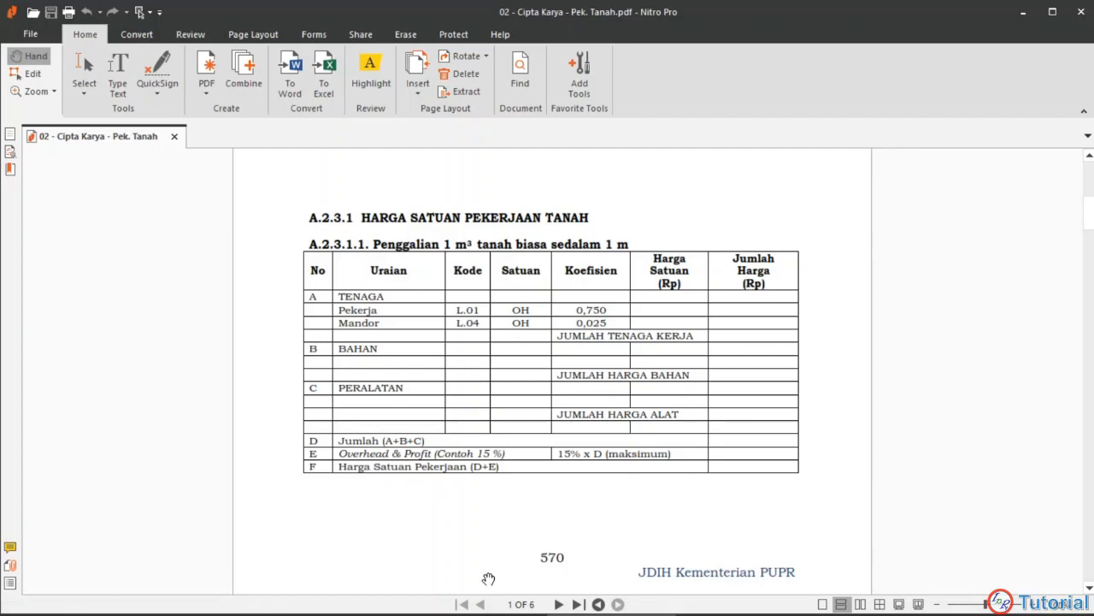
Step: Return to Excel and review the volume calculations from soil excavation through Urugan Tanah Kembali
left_click(337, 598)
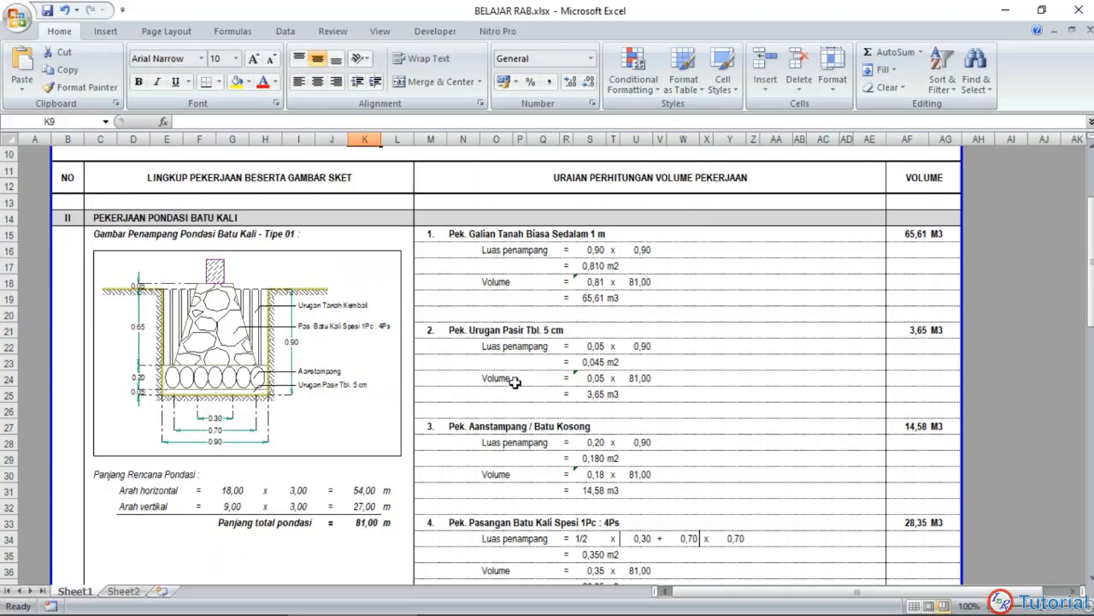
scroll(507, 293, "down", 1)
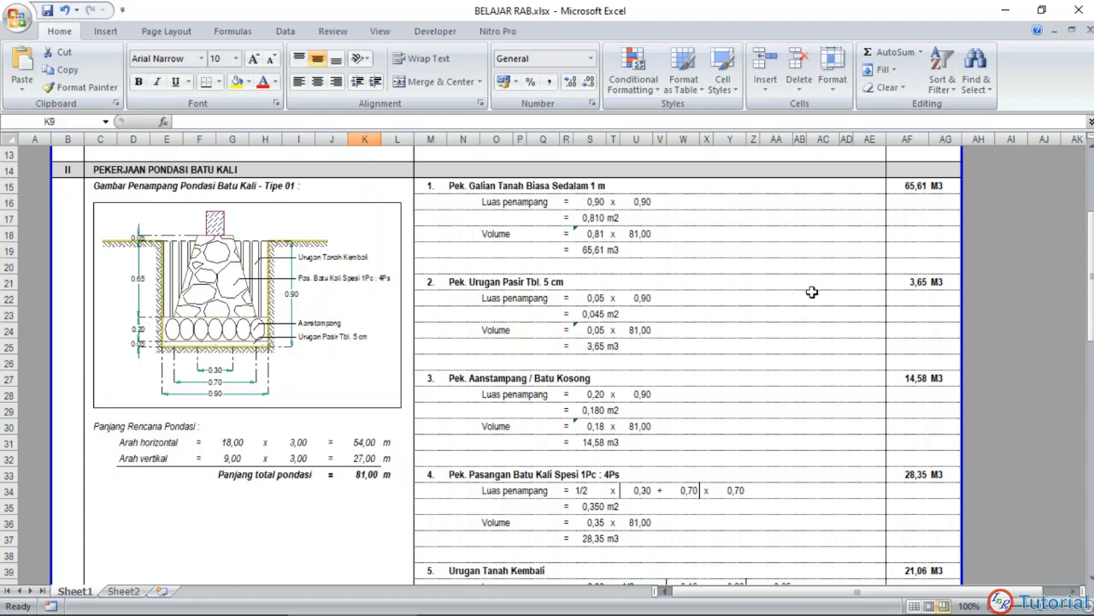
scroll(524, 324, "down", 1)
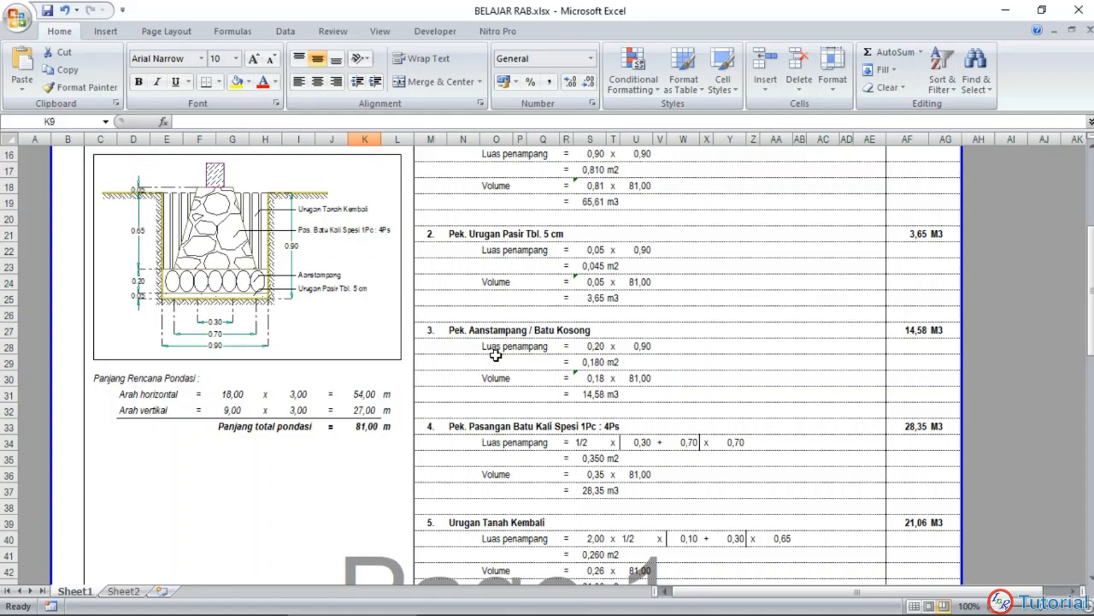
scroll(440, 318, "down", 1)
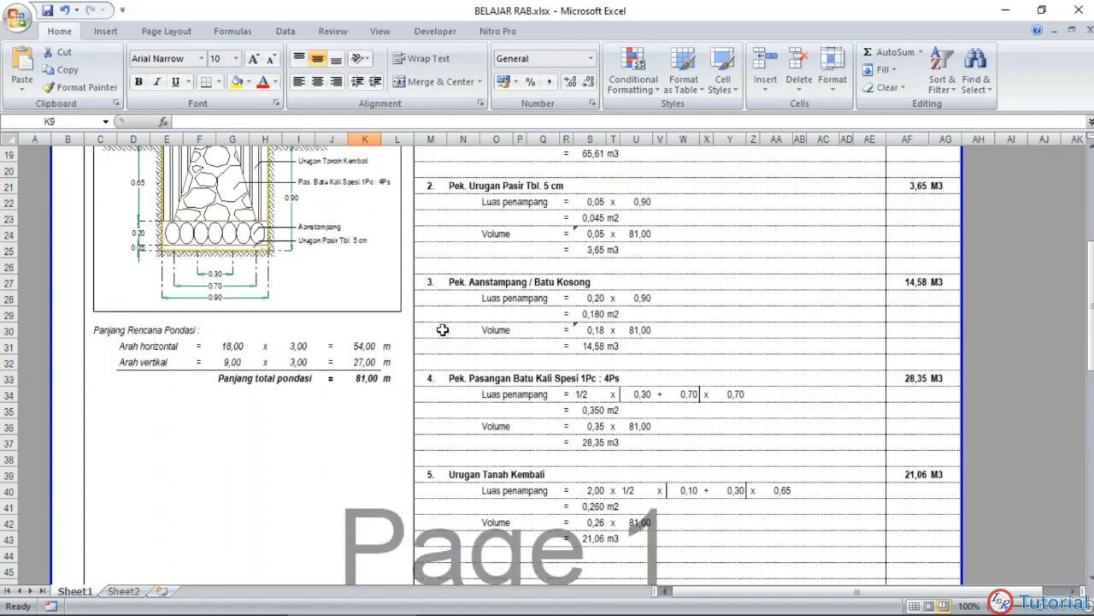
scroll(458, 346, "up", 1)
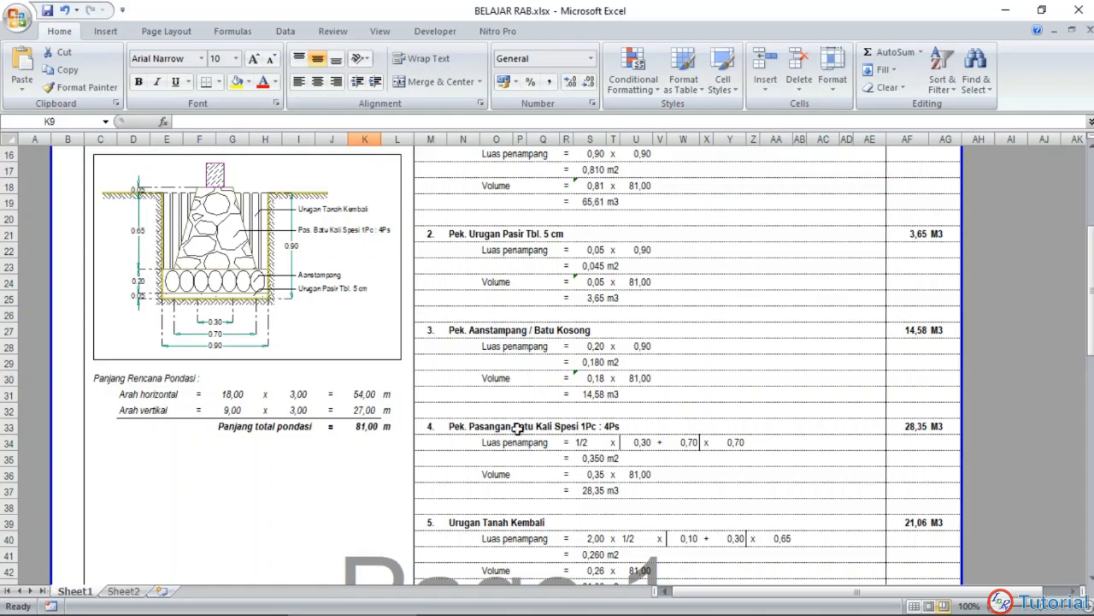
Step: Review the Sheet1 foundation volume calculations, from soil excavation to Urugan Tanah Kembali, against the Tipe 01 section sketch
scroll(517, 432, "down", 1)
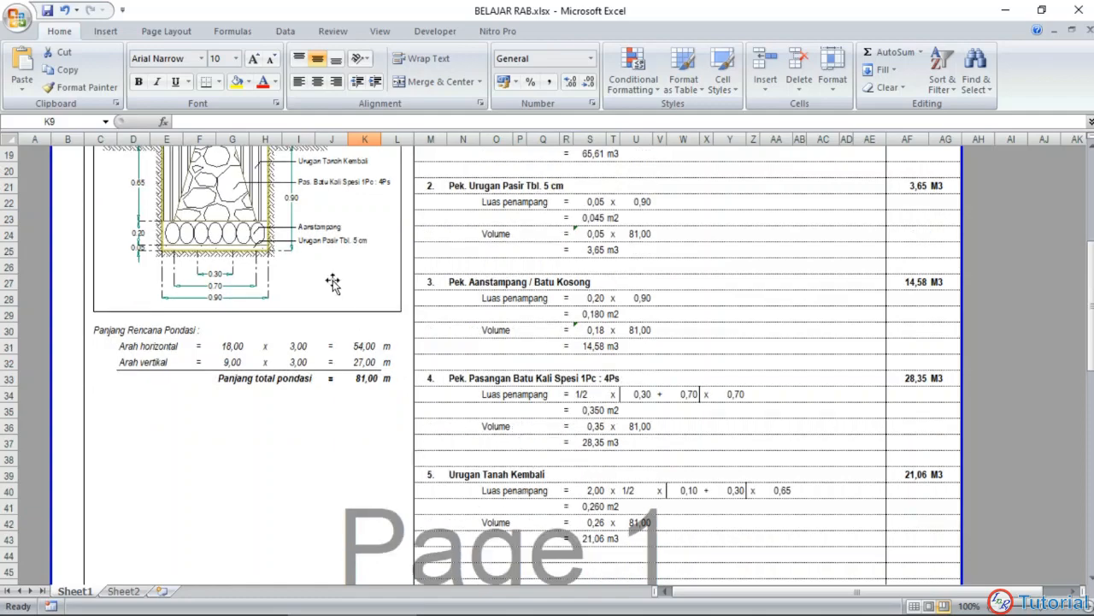
scroll(330, 277, "up", 1)
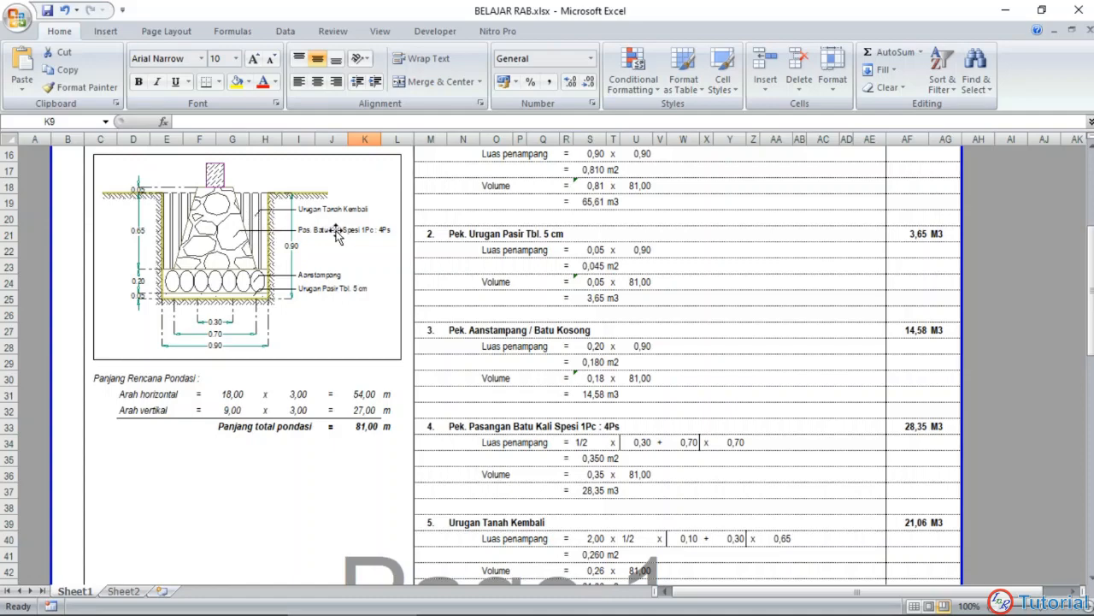
scroll(462, 312, "up", 1)
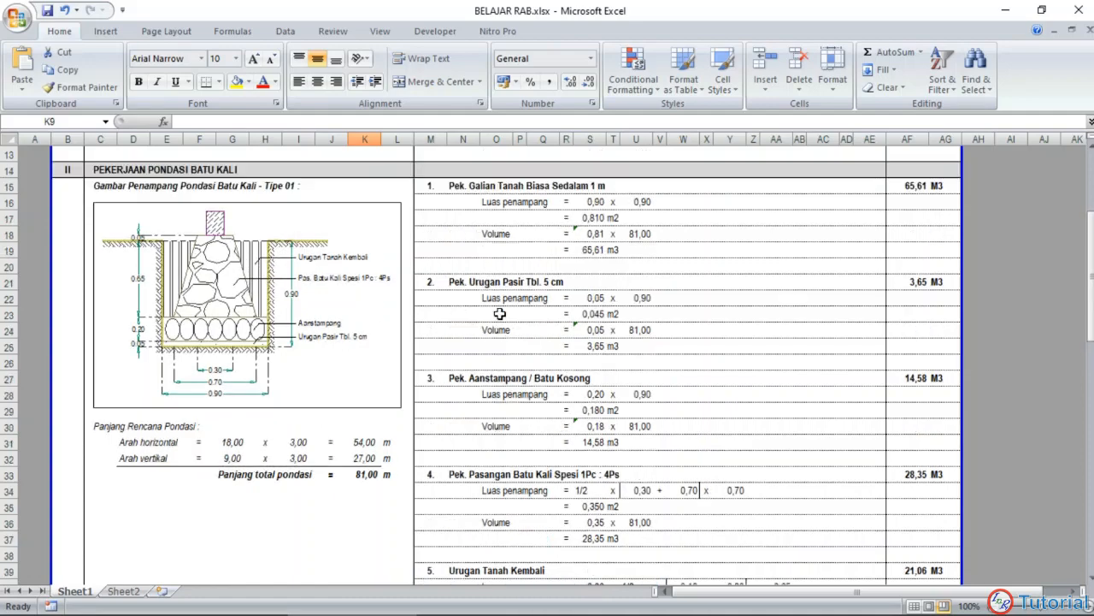
scroll(506, 310, "down", 3)
scroll(506, 310, "up", 4)
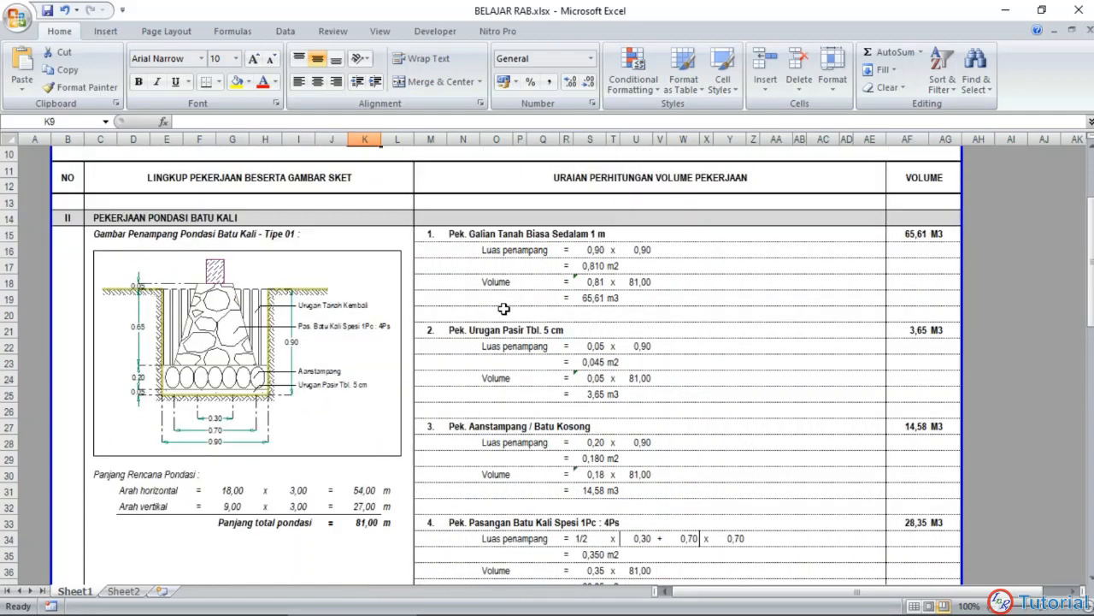
scroll(503, 309, "down", 4)
scroll(503, 309, "up", 5)
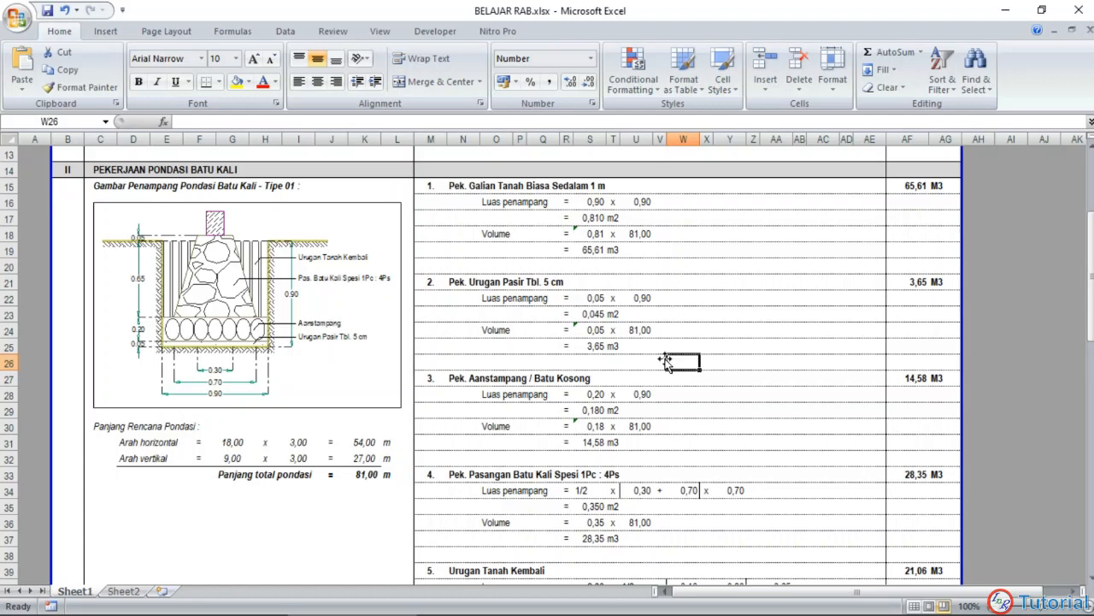
Step: Copy the heading "Panjang Rencana Pondasi :" from Sheet1 into cell C30 of Sheet2, below the section sketch
left_click(130, 592)
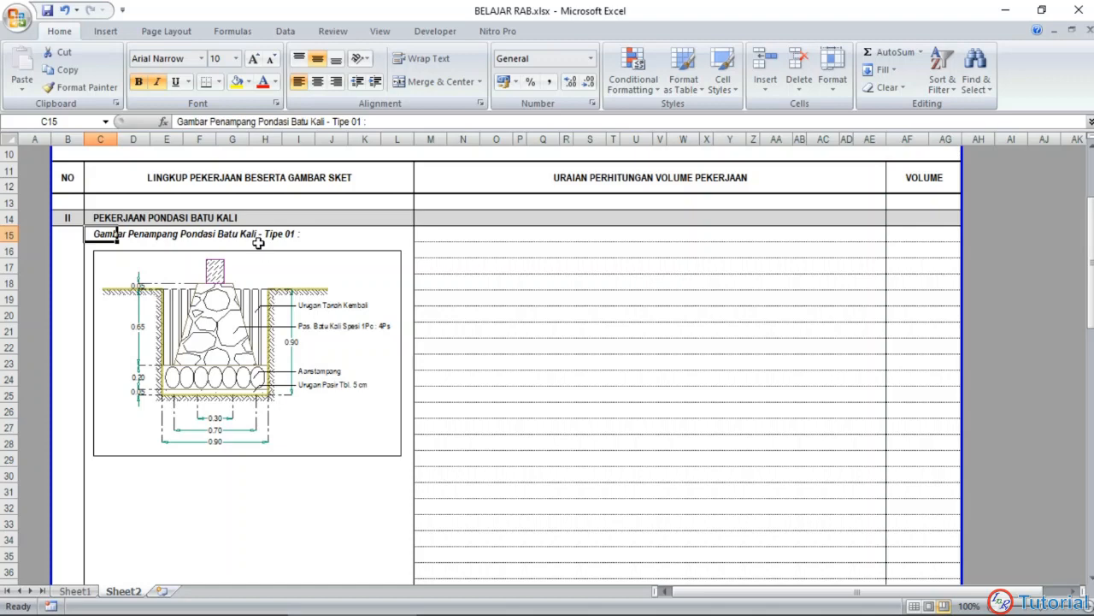
left_click(113, 474)
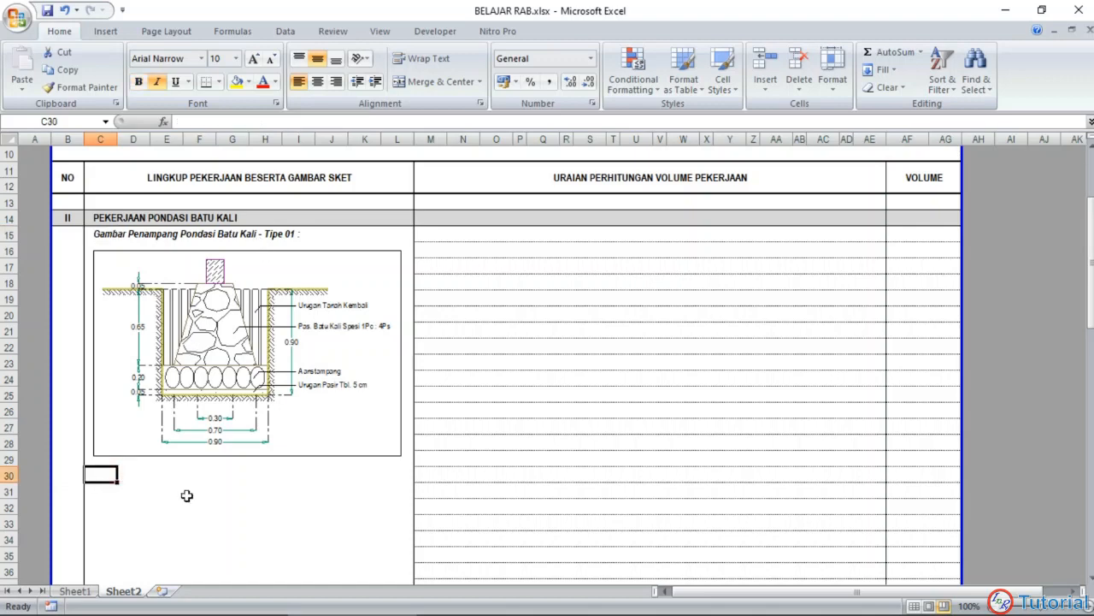
left_click(86, 591)
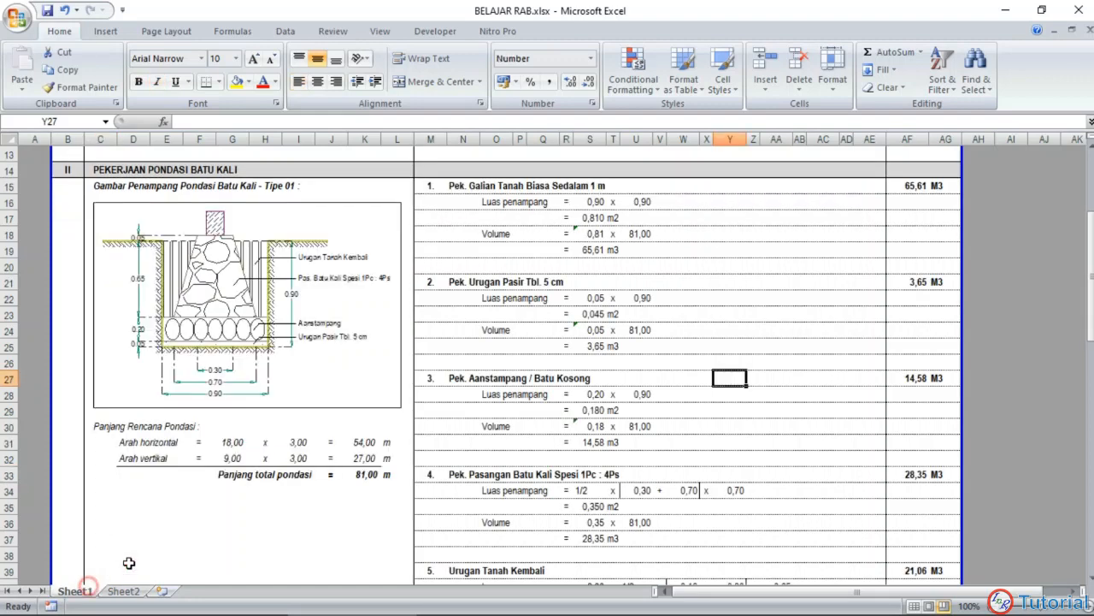
left_click(101, 428)
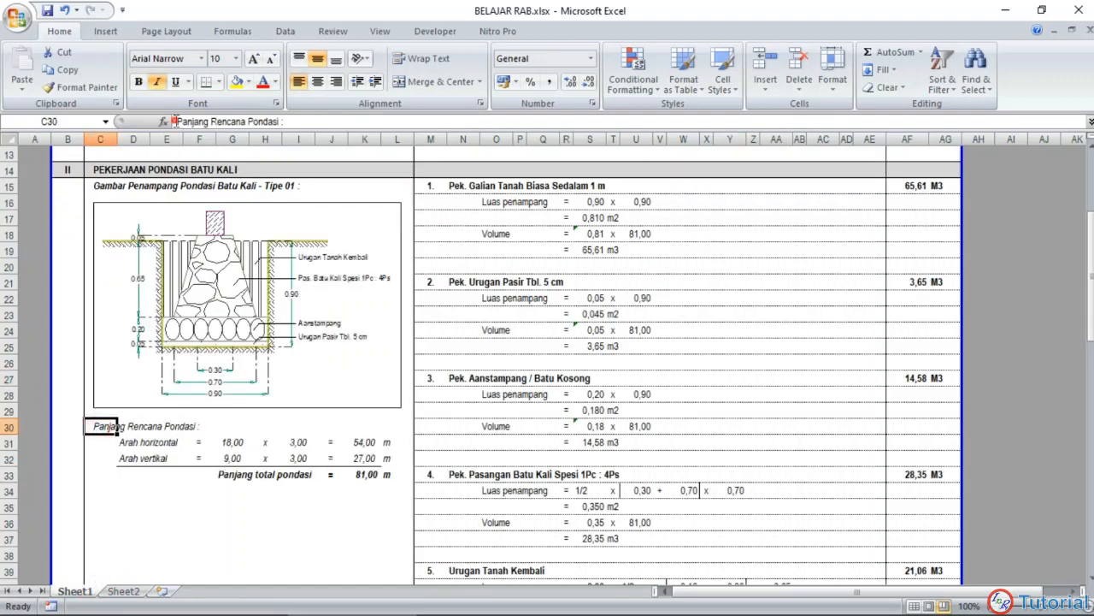
left_click_drag(173, 121, 286, 122)
key("ctrl+c")
key("Escape")
left_click(124, 591)
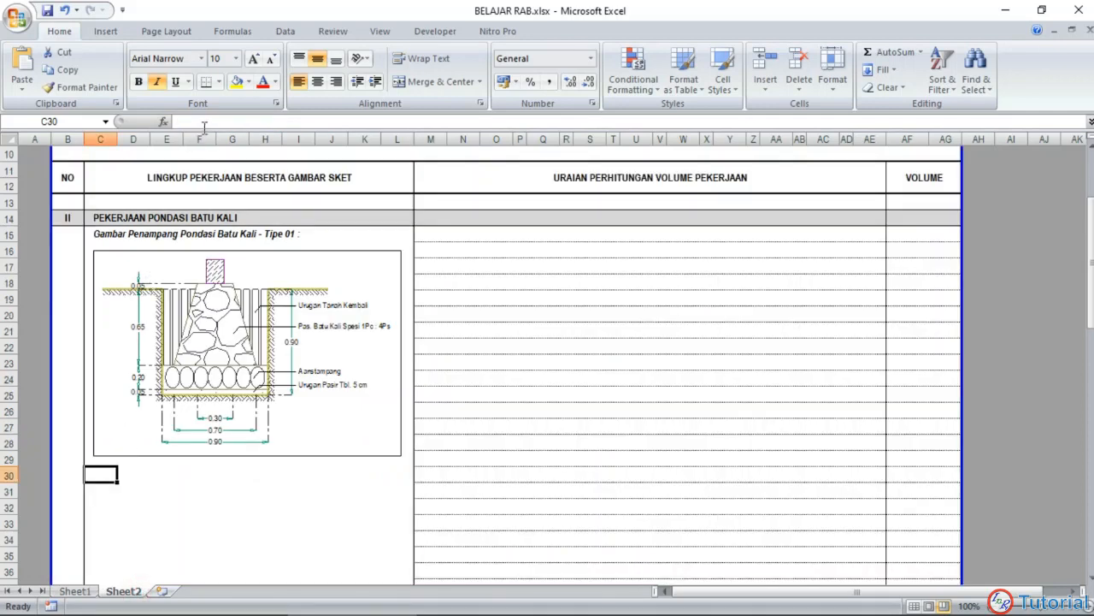
key("ctrl+v")
key("Return")
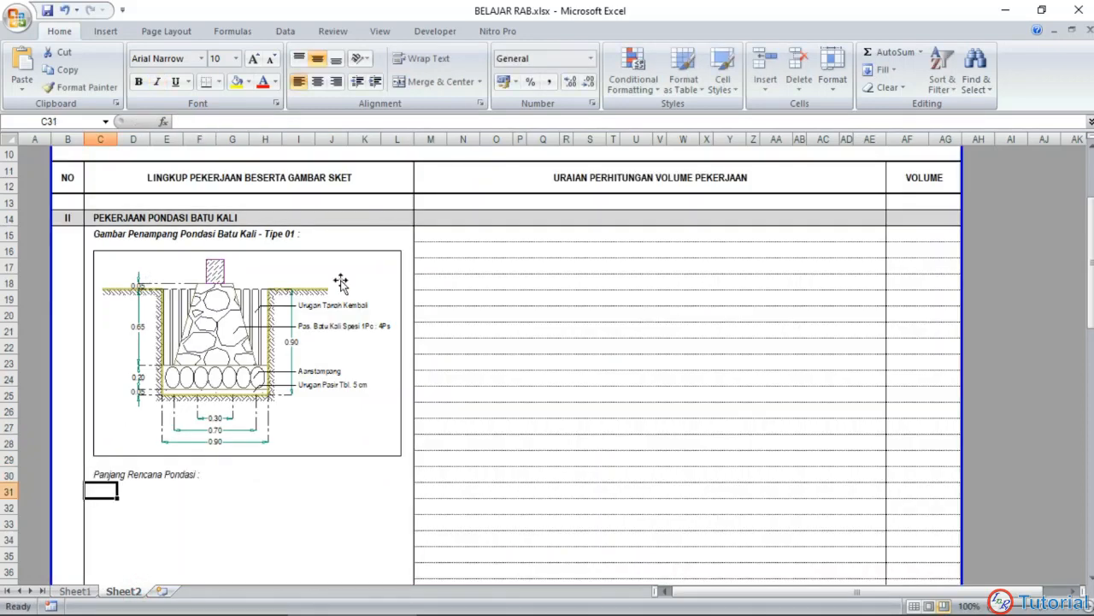
Step: Enter the labels "Arah Horizontal" in D31 and "Arah Vertikal" in D32 under the foundation length heading
left_click(130, 489)
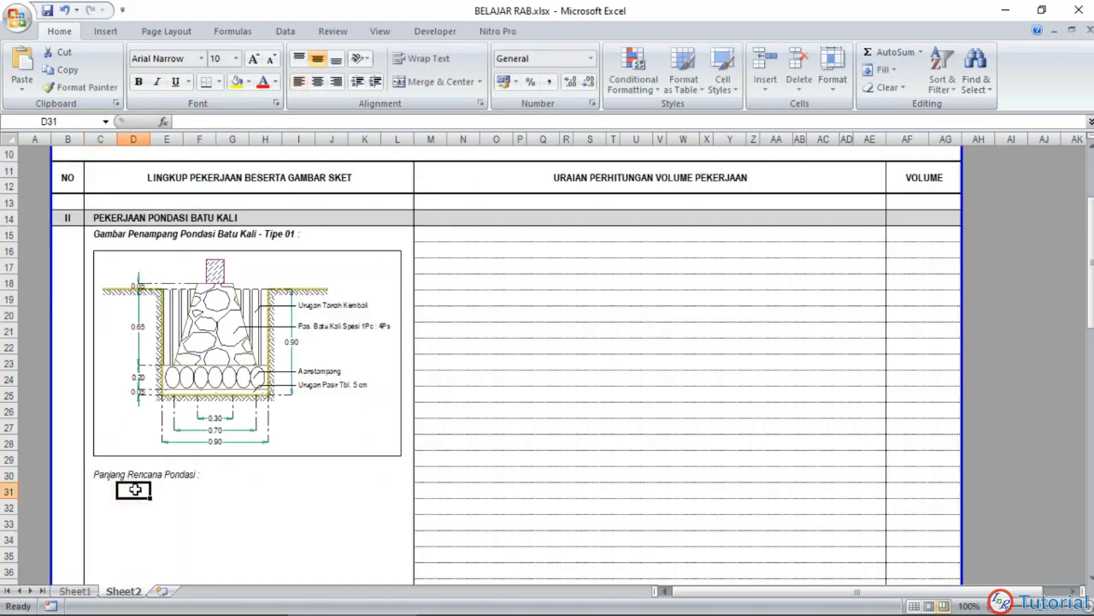
type("Arah")
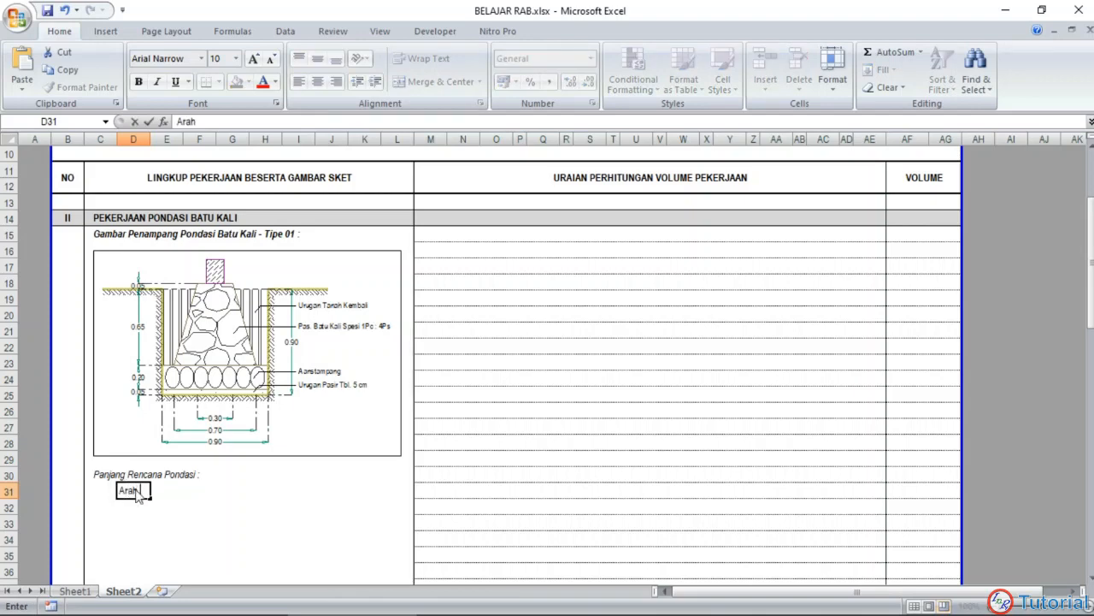
type(" Hori")
type("zontal")
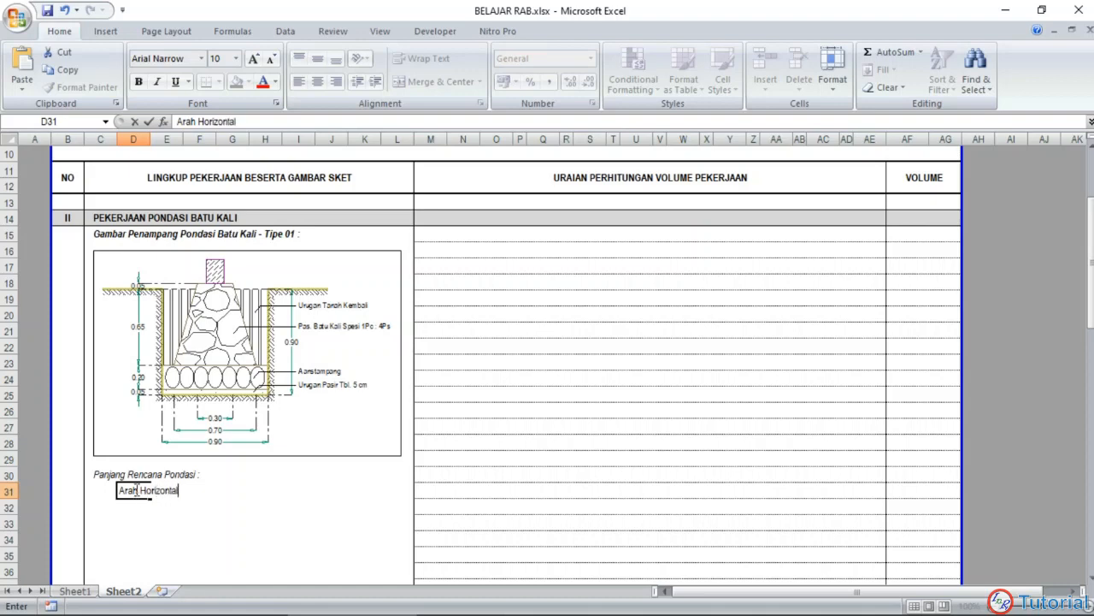
key("Return")
type("Ara")
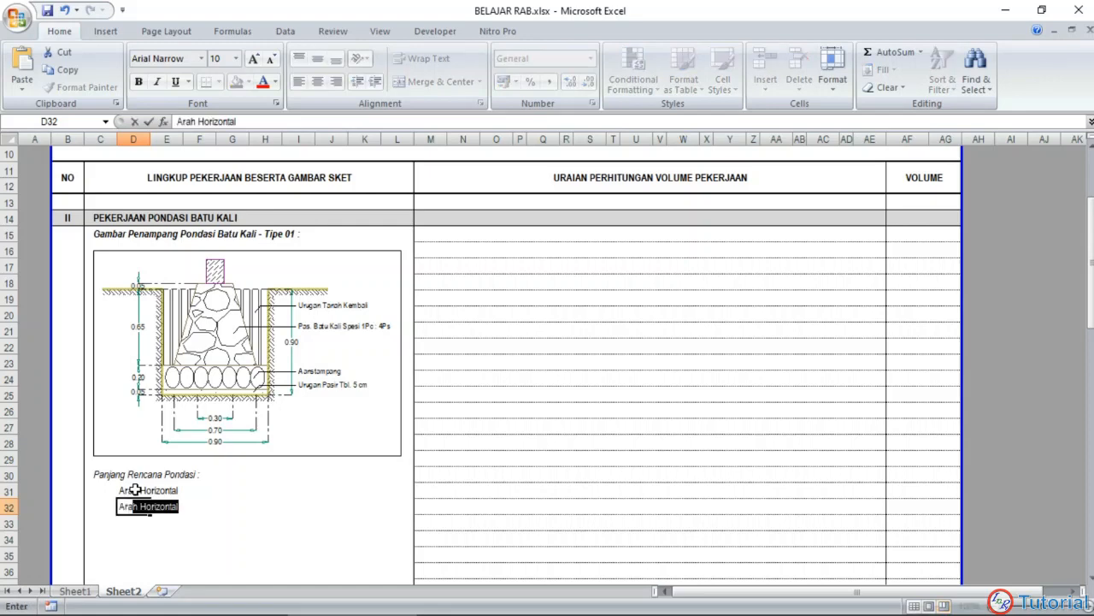
type("h Vertikal")
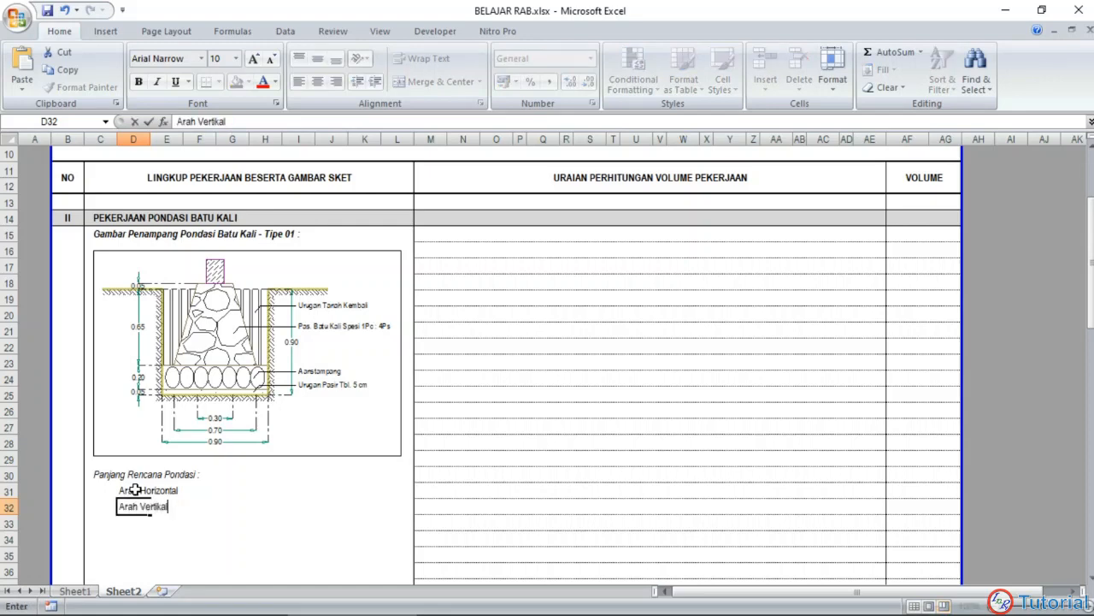
key("Return")
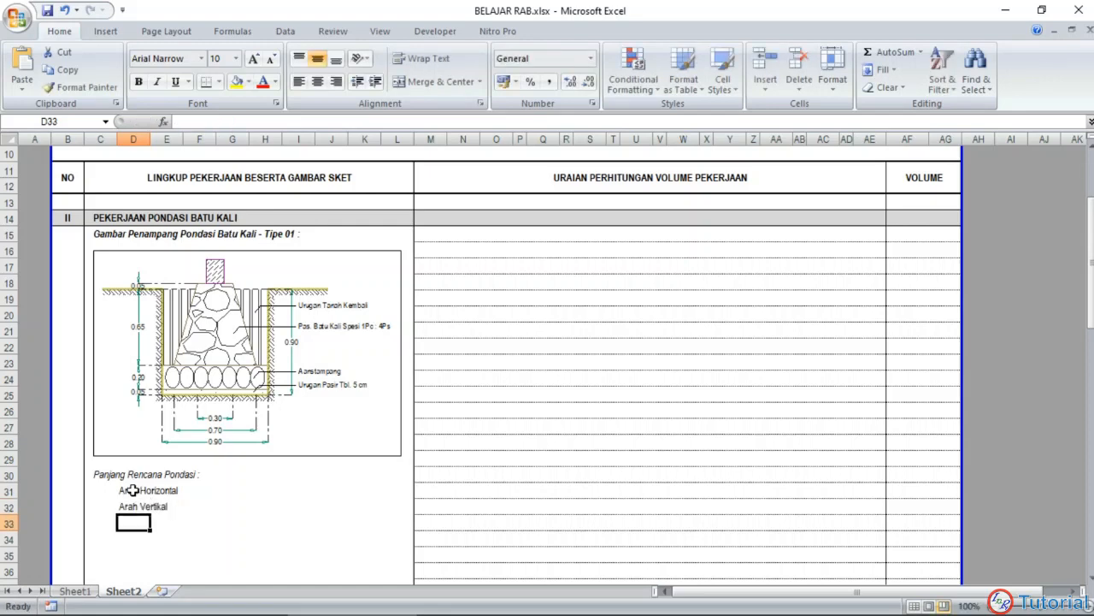
Step: Enter a literal equals sign as text in F31 and F32, beside the two direction labels
left_click(197, 493)
type("'=")
key("Return")
type("'=")
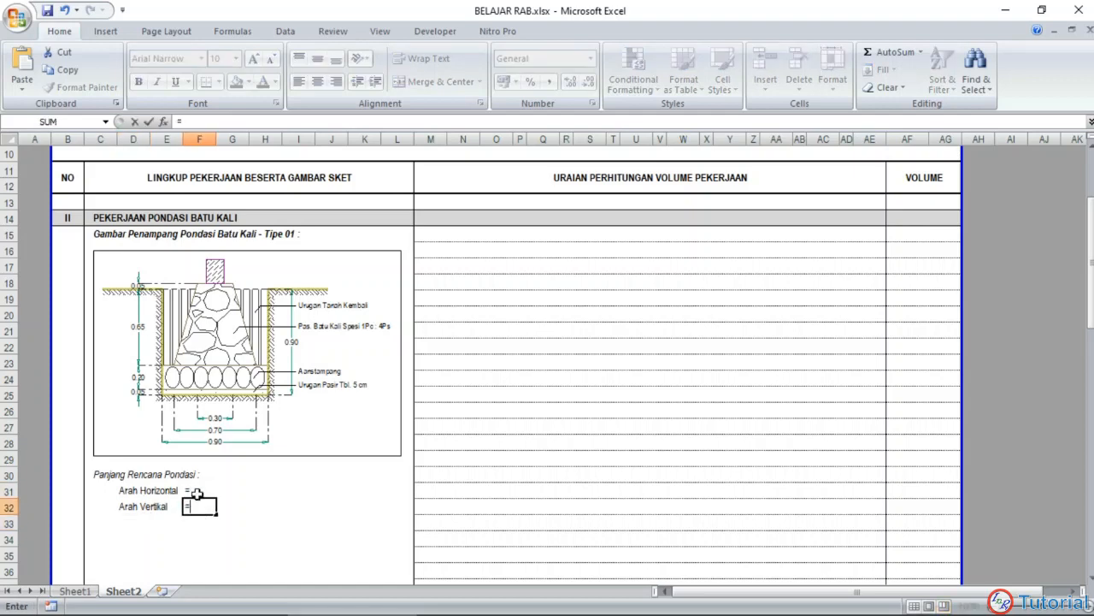
key("Return")
Step: Italicize the foundation length block C30:L32 and center the equals signs in F31:F32
left_click_drag(124, 493, 338, 506)
left_click_drag(93, 471, 402, 508)
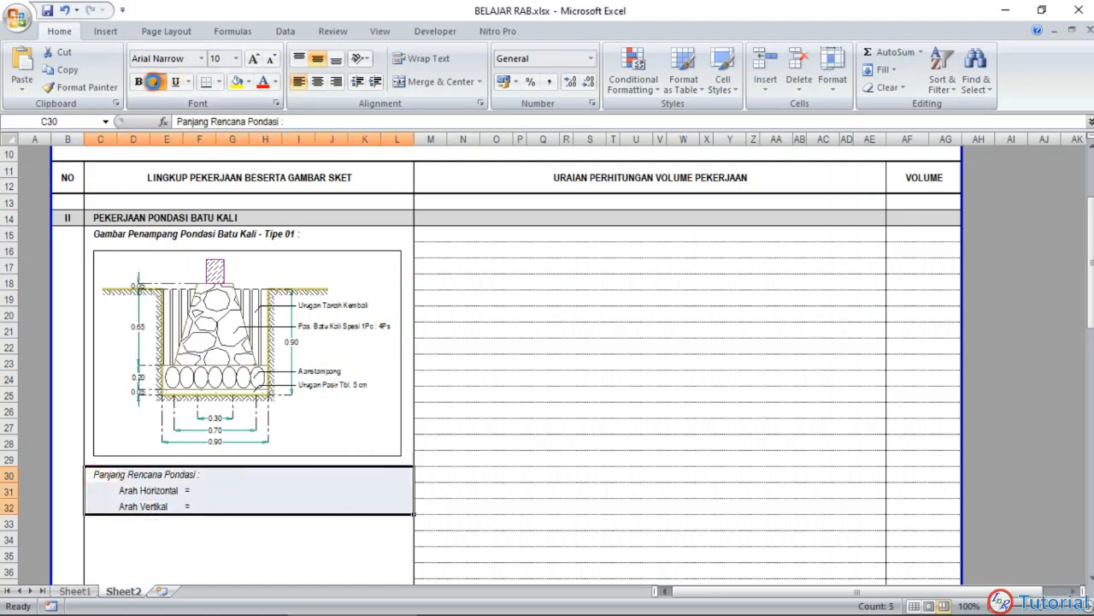
left_click(156, 83)
left_click_drag(201, 489, 203, 505)
left_click(317, 81)
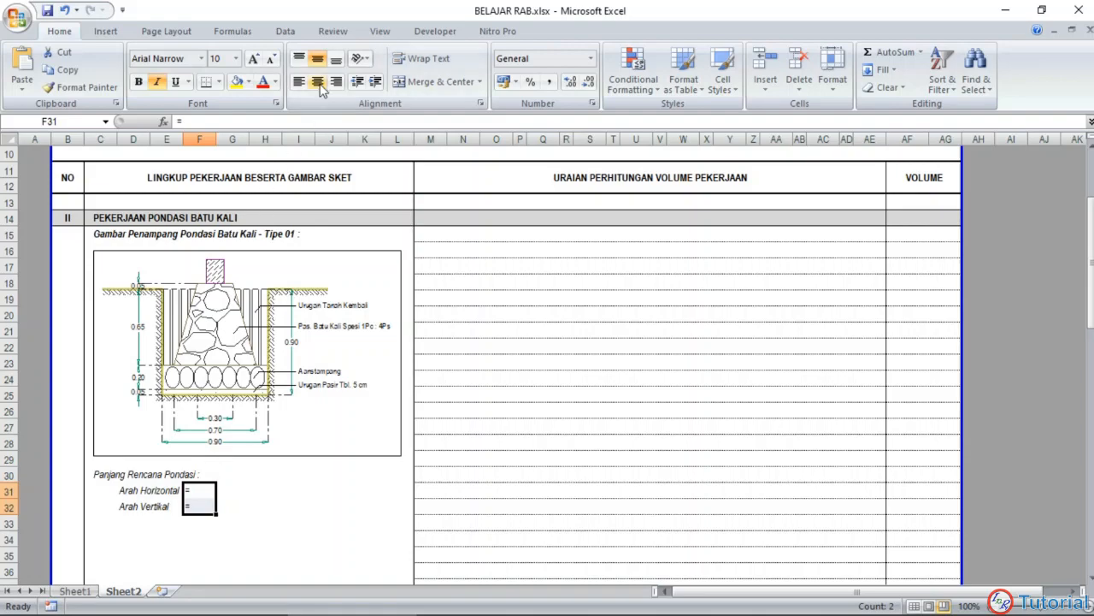
Step: Switch to AutoCAD and examine the Rencana Pondasi plan for the length and number of horizontal foundation runs
left_click(232, 489)
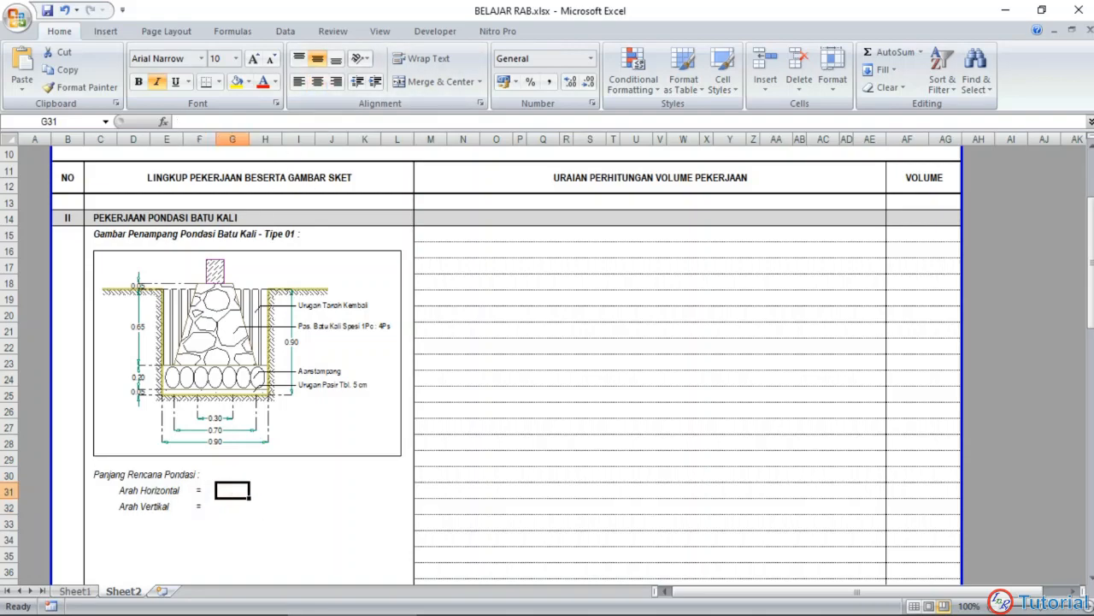
left_click(489, 602)
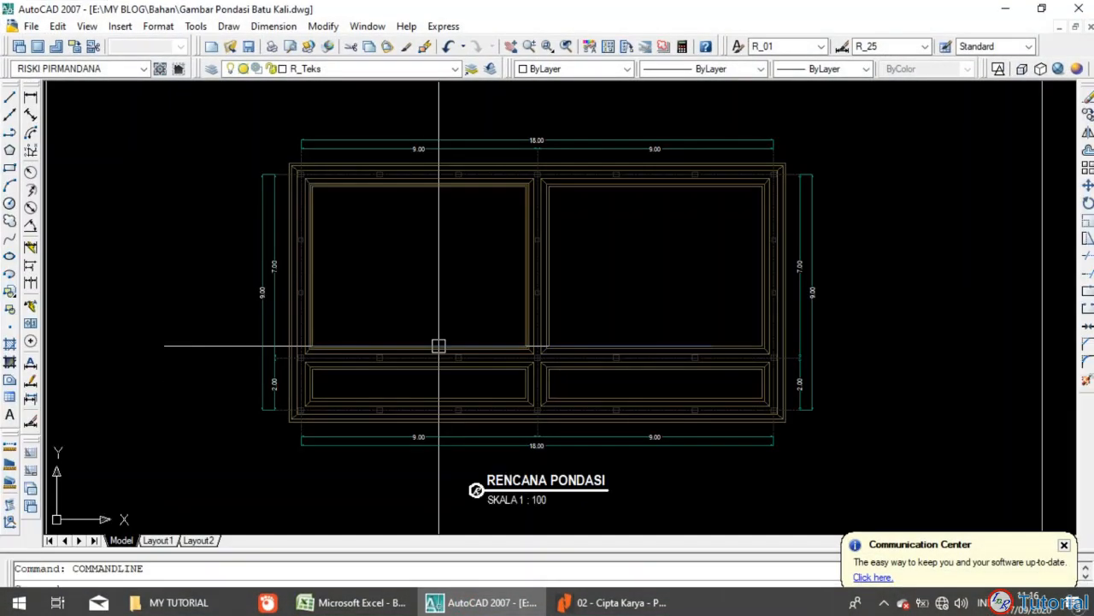
scroll(561, 291, "up", 4)
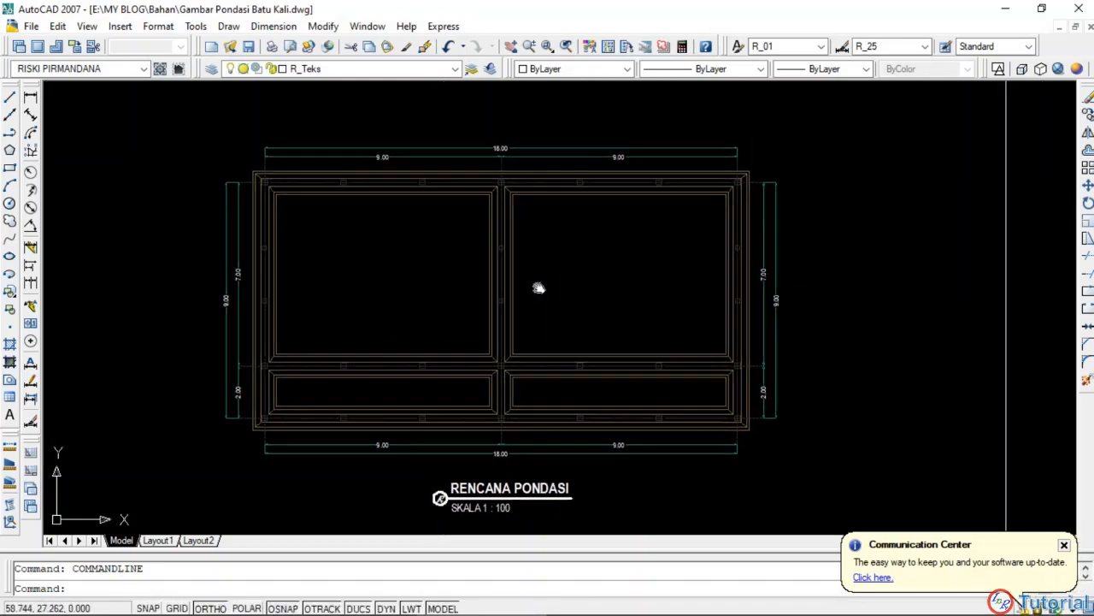
scroll(558, 265, "down", 4)
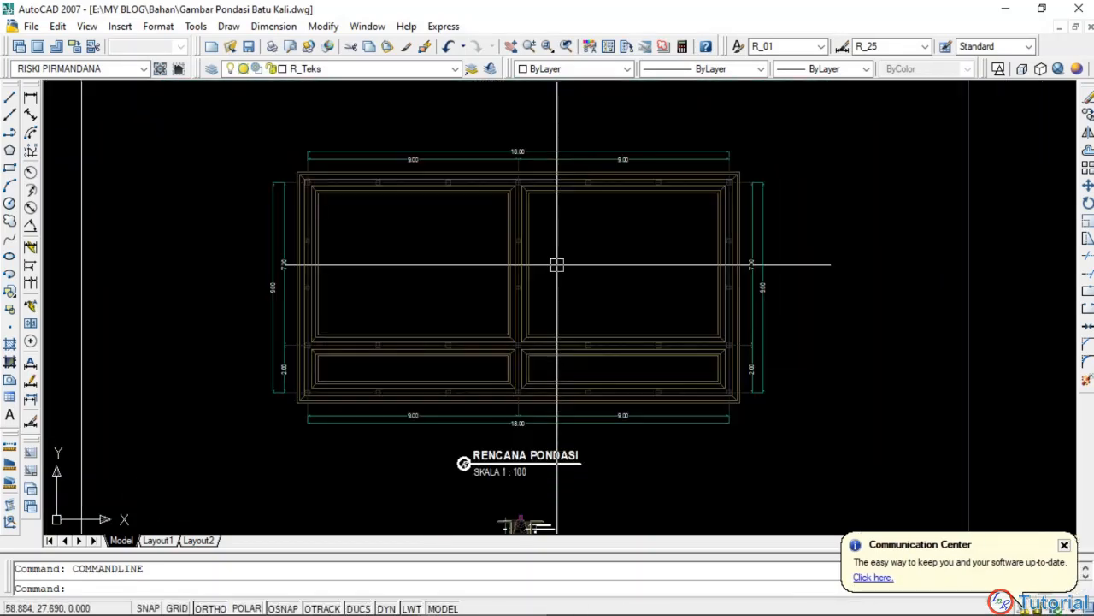
left_click_drag(556, 264, 562, 273)
scroll(507, 268, "up", 3)
left_click_drag(496, 283, 486, 295)
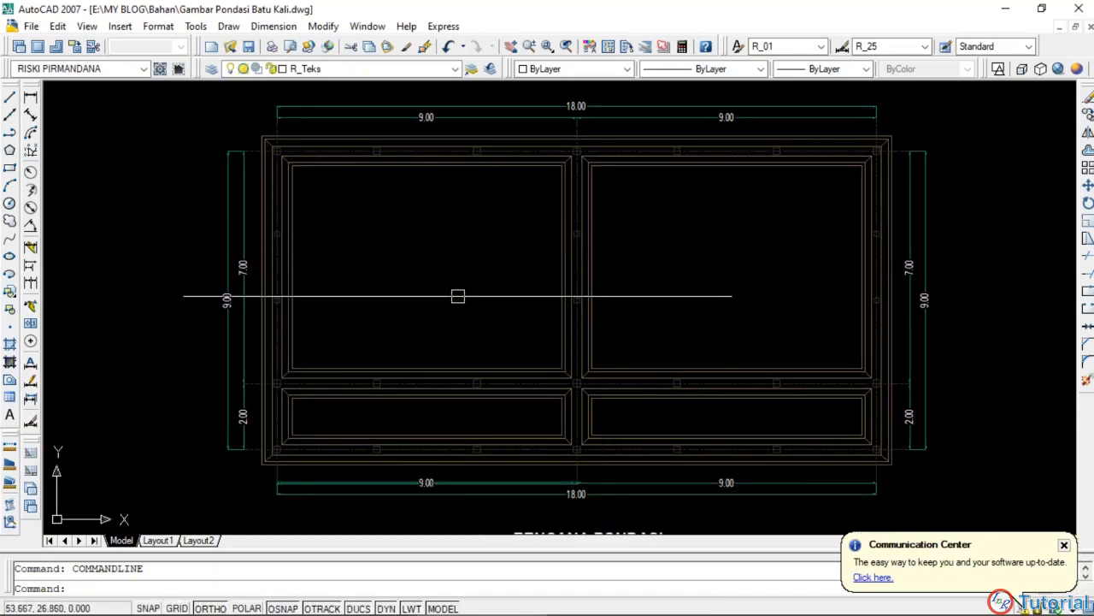
left_click_drag(458, 296, 432, 300)
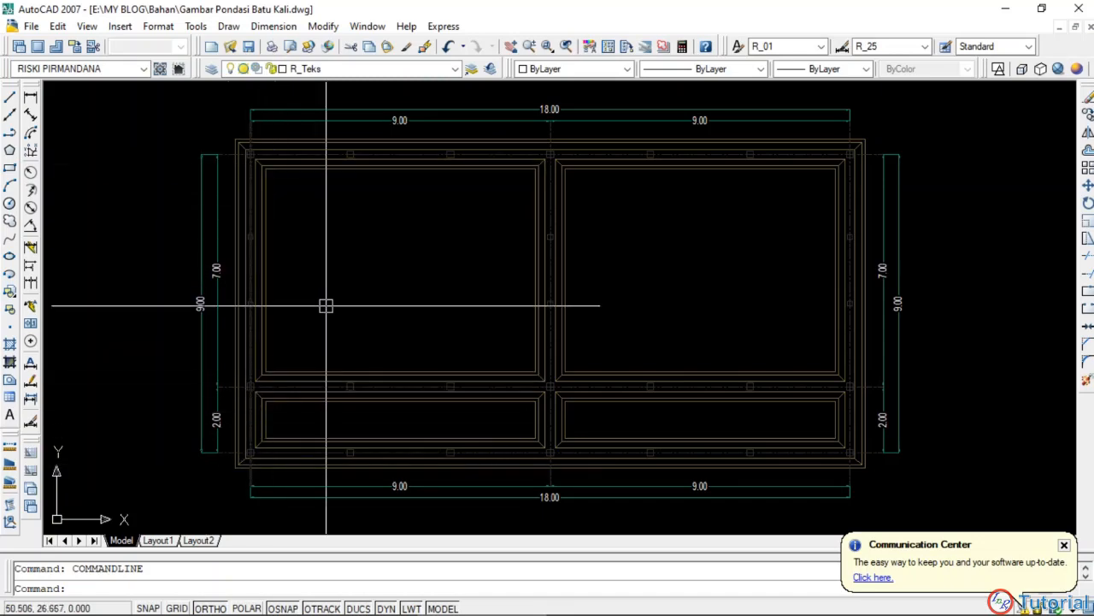
left_click_drag(344, 298, 317, 295)
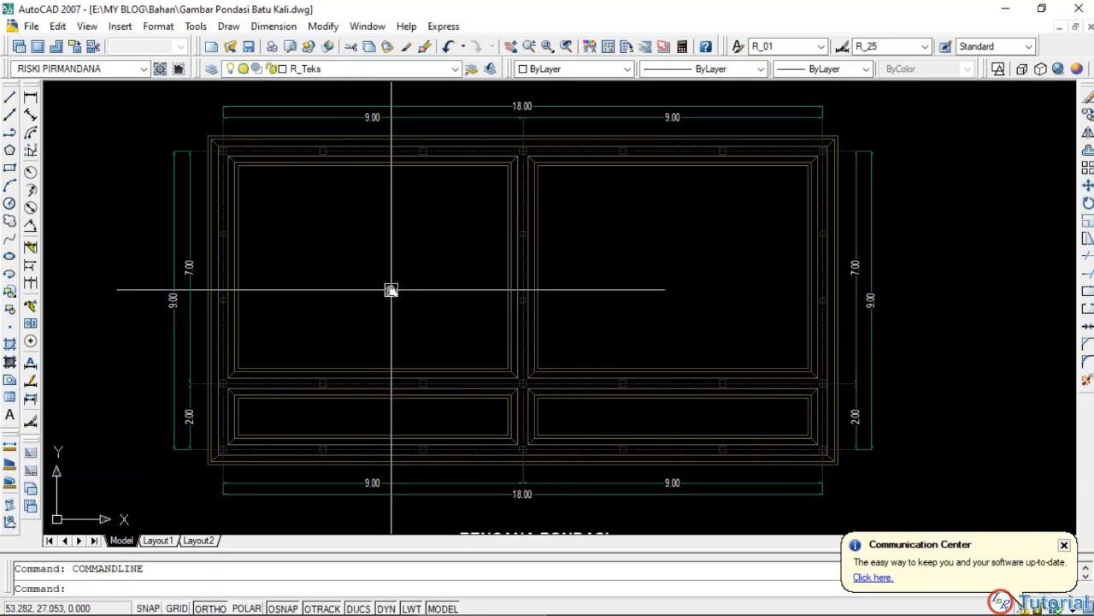
left_click_drag(390, 290, 369, 299)
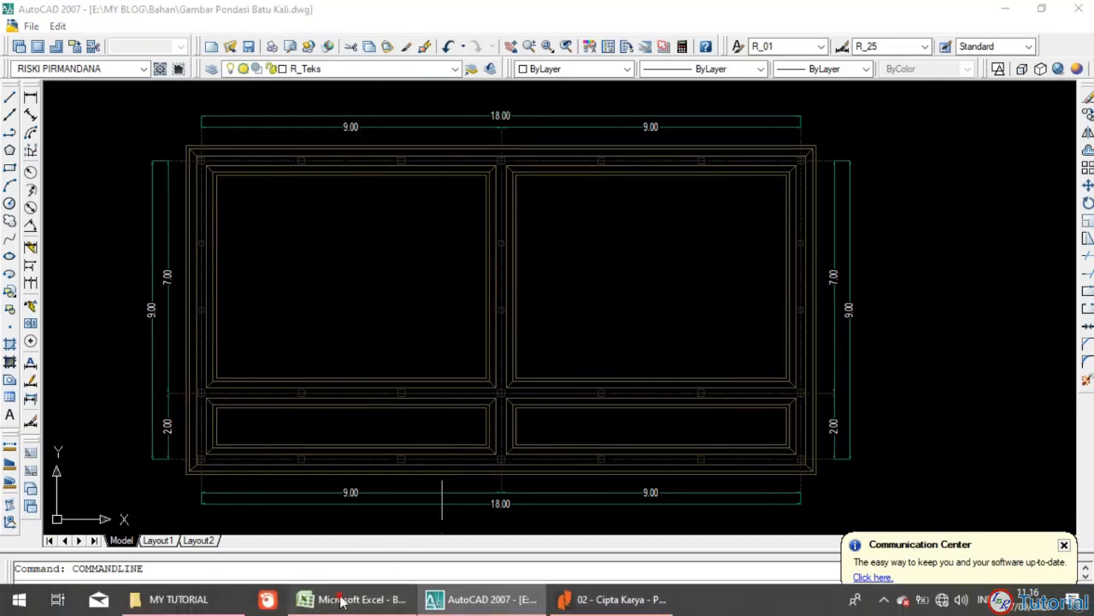
Step: Return to Excel and fill the Arah Horizontal row, G31 to J31, with 18, x, 3 and an equals sign
left_click(355, 608)
key("Tab")
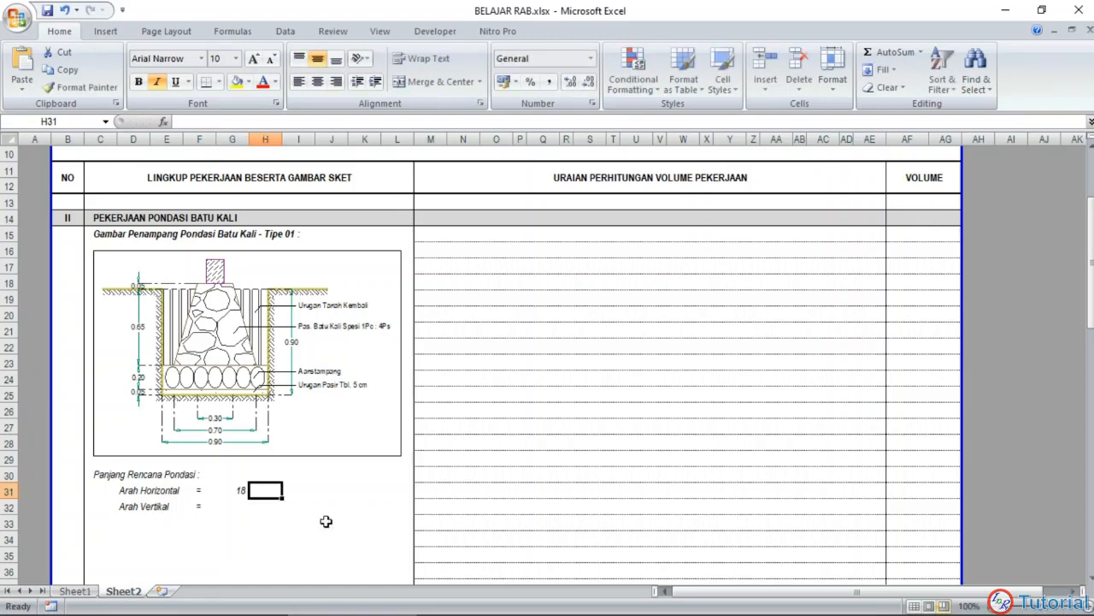
type("x")
key("Tab")
type("3")
key("Tab")
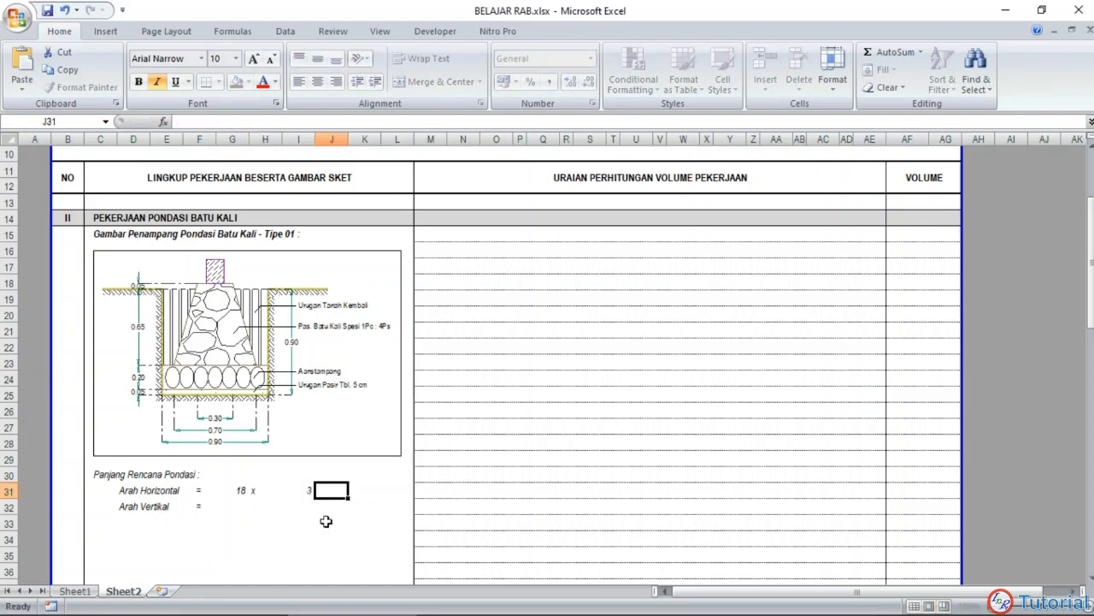
type("=")
key("Return")
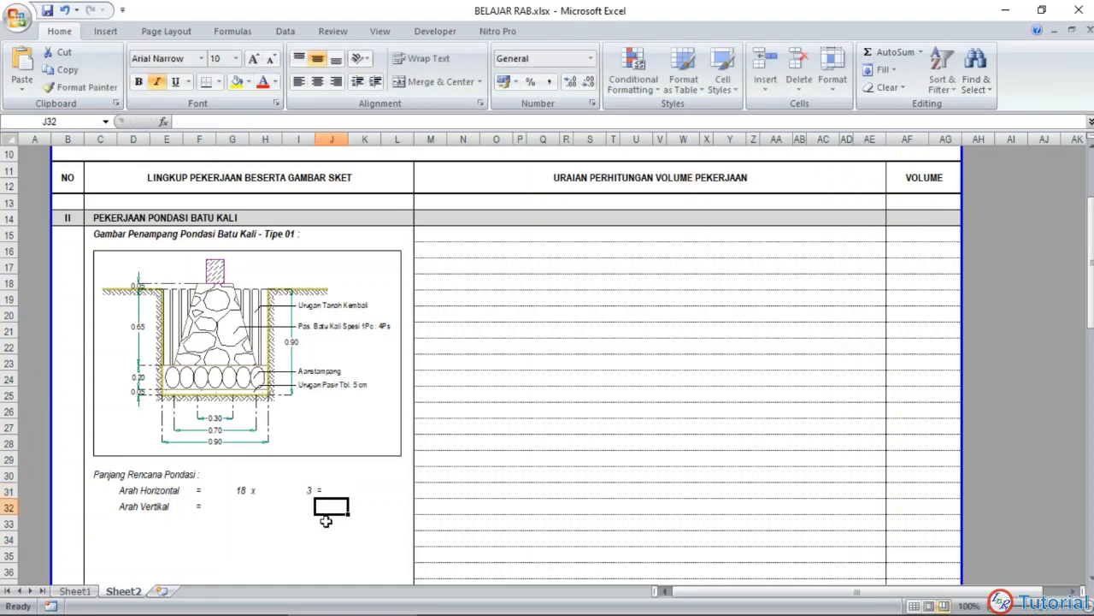
Step: Calculate the total horizontal foundation length in K31 with the formula =G31*I31
left_click(364, 491)
type("=")
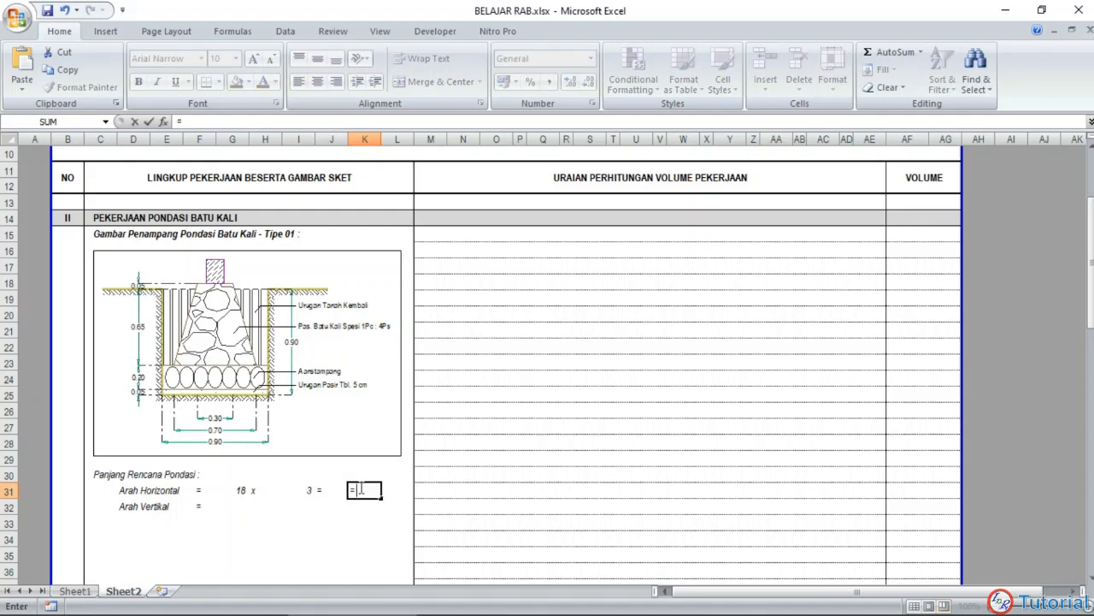
left_click(232, 493)
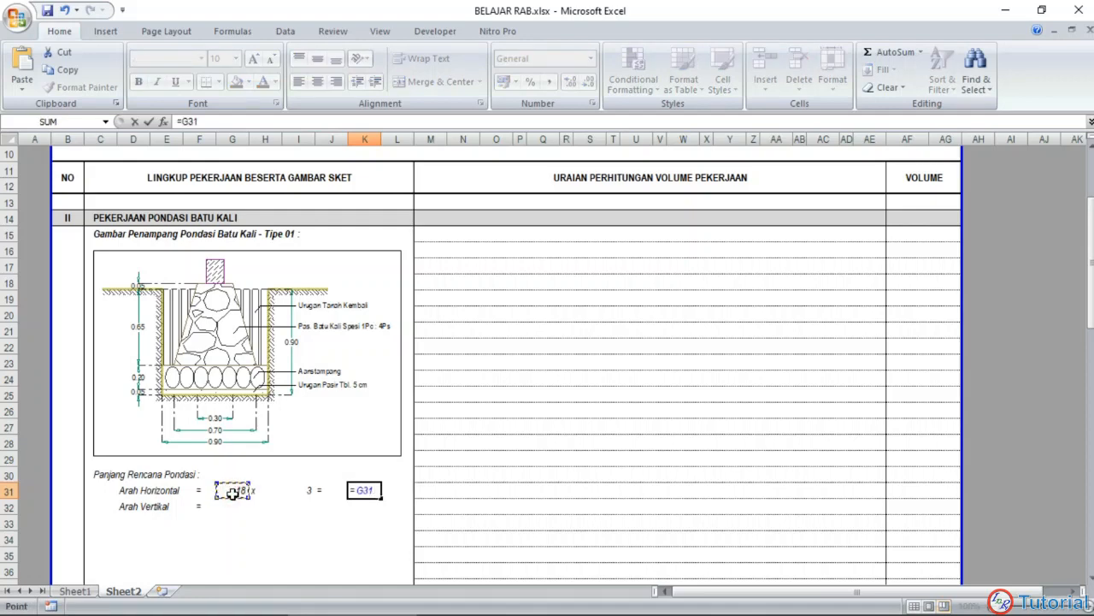
type("*")
left_click(301, 490)
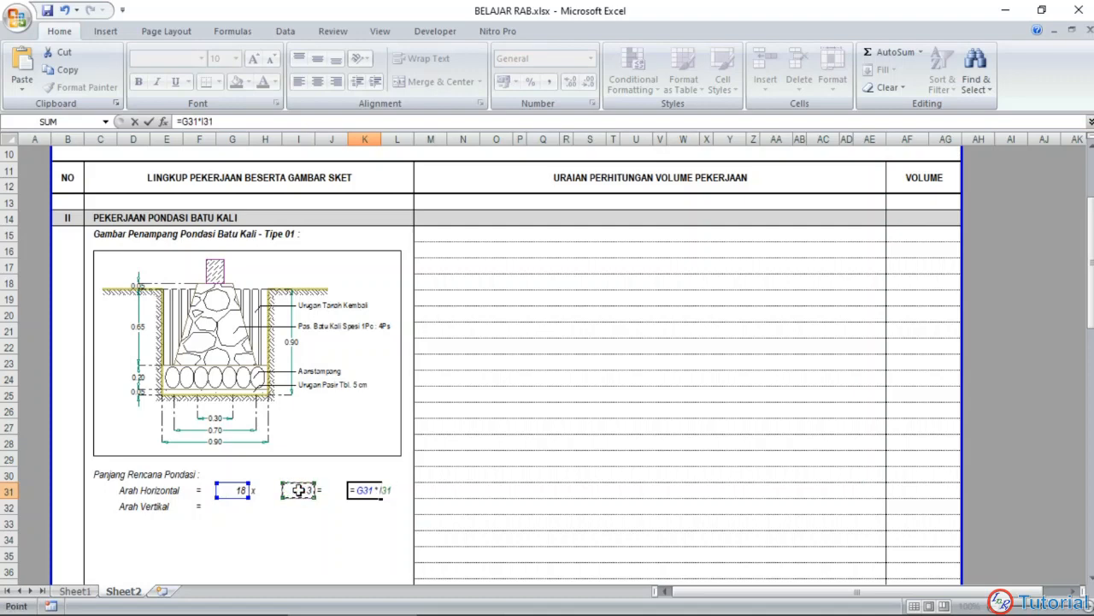
key("Return")
left_click(392, 491)
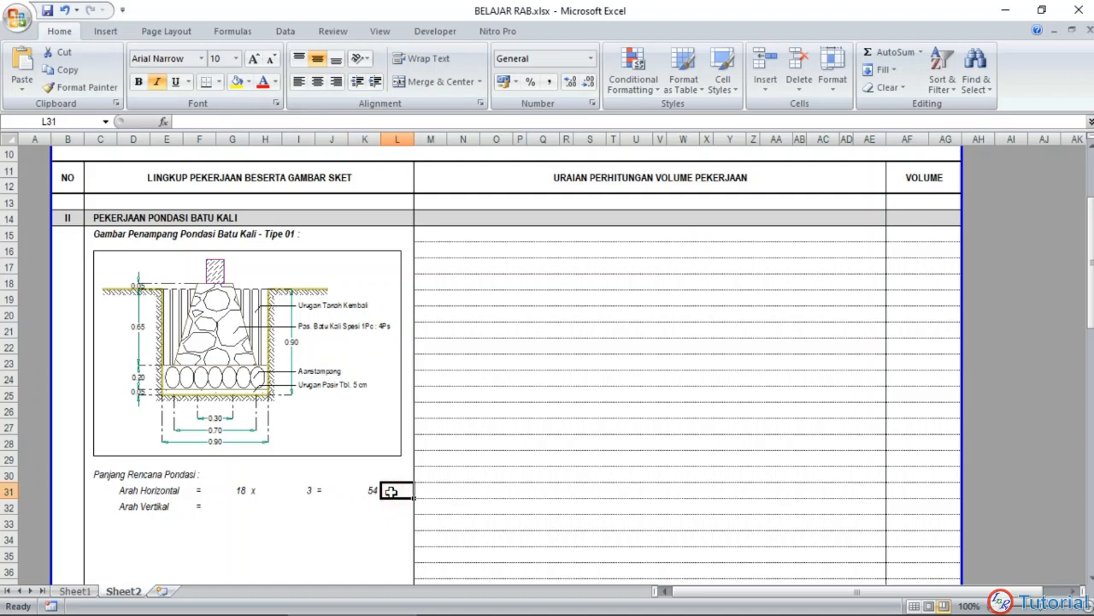
Step: Add the unit m in L31 and copy the Arah Horizontal entries G31:L31 into the Arah Vertikal row starting at G32
type("m")
key("Return")
left_click_drag(233, 490, 391, 490)
key("ctrl+c")
left_click(233, 507)
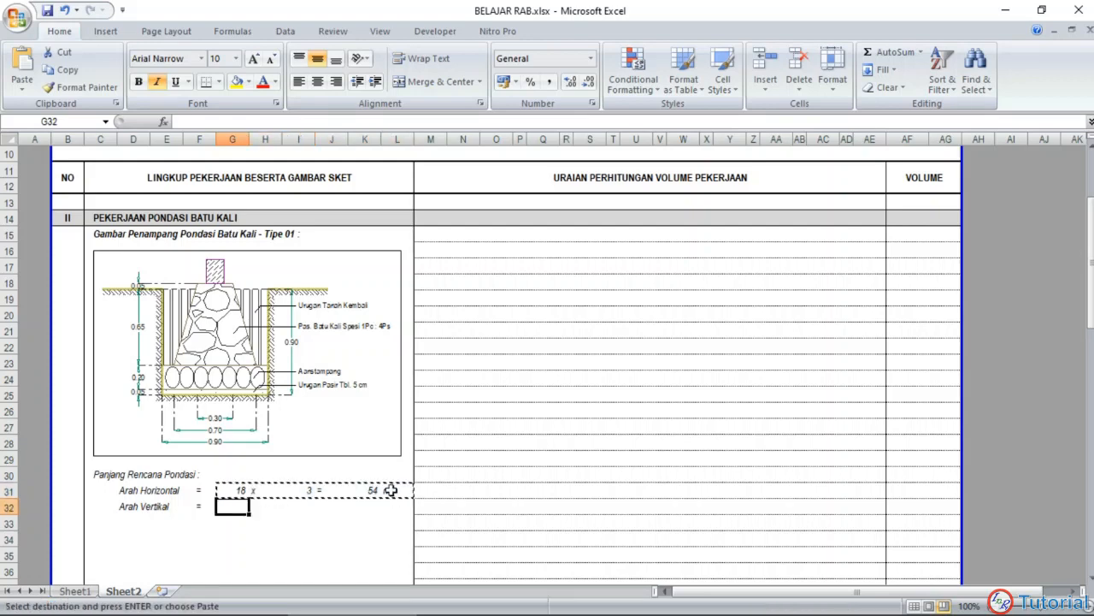
key("ctrl+v")
key("Escape")
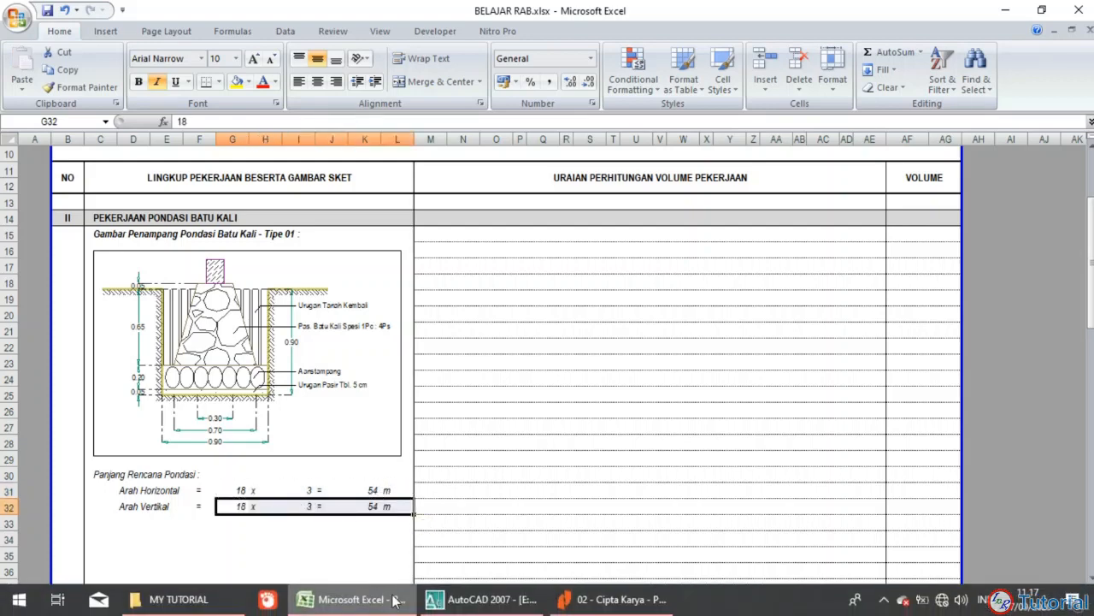
Step: Check the vertical foundation length in the AutoCAD plan, and back in Excel set the Arah Vertikal length in G32 to 9
left_click(487, 598)
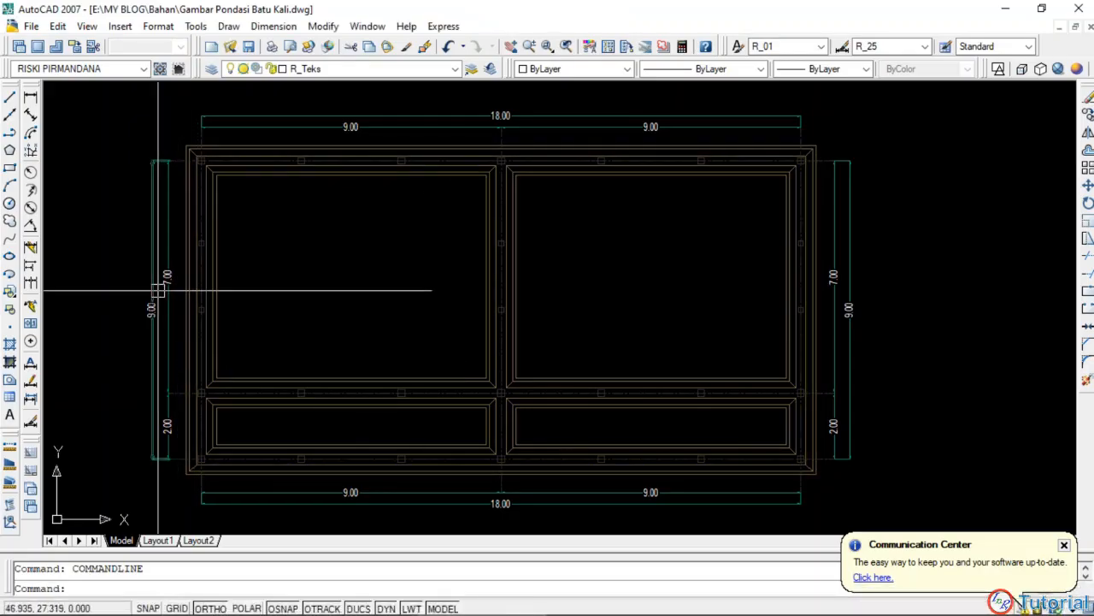
left_click(355, 598)
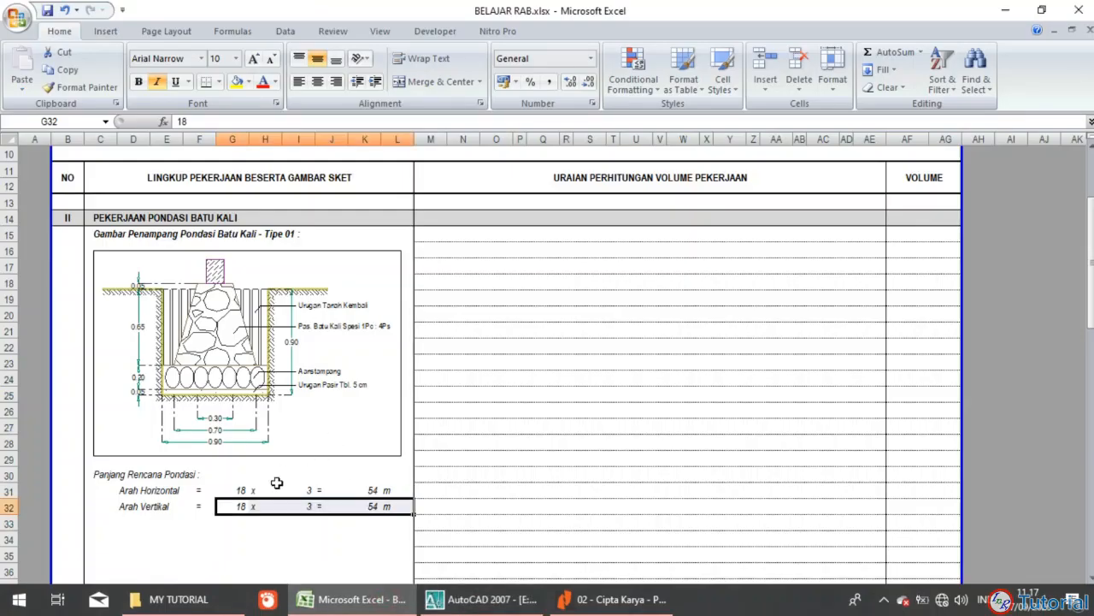
left_click(237, 505)
type("9")
key("Tab")
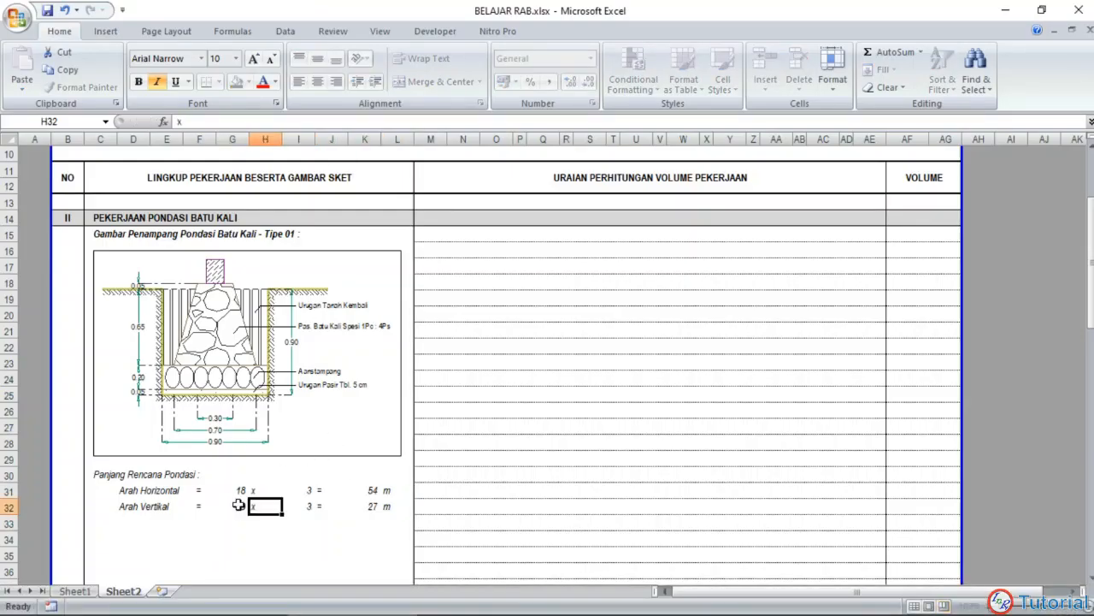
key("Tab")
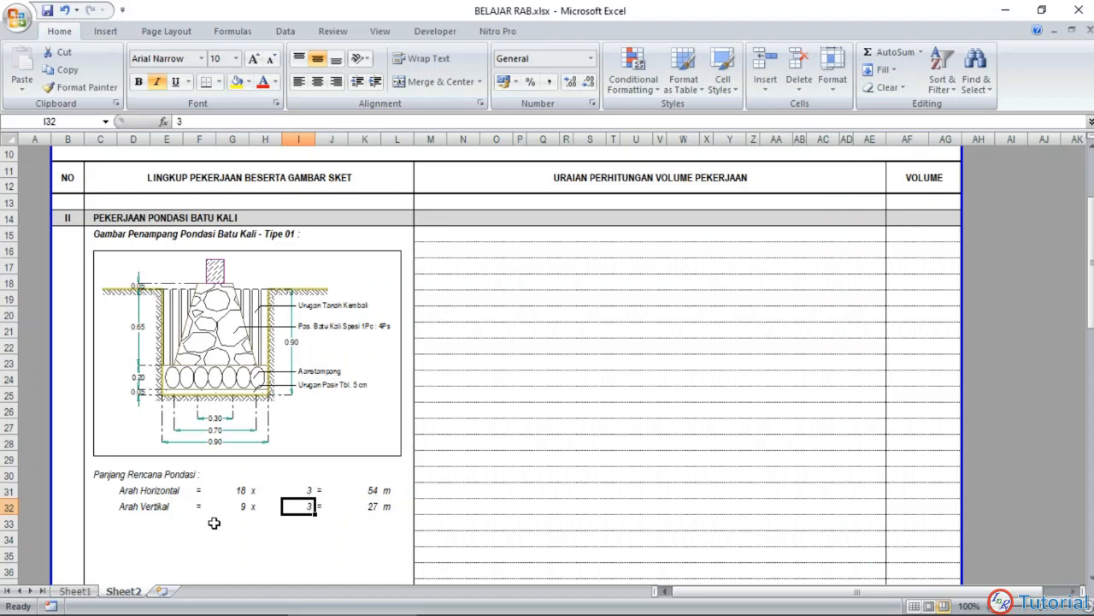
Step: Put an equals sign in J33 for the total length row
left_click(212, 523)
scroll(214, 513, "down", 1)
left_click(305, 471)
left_click(323, 471)
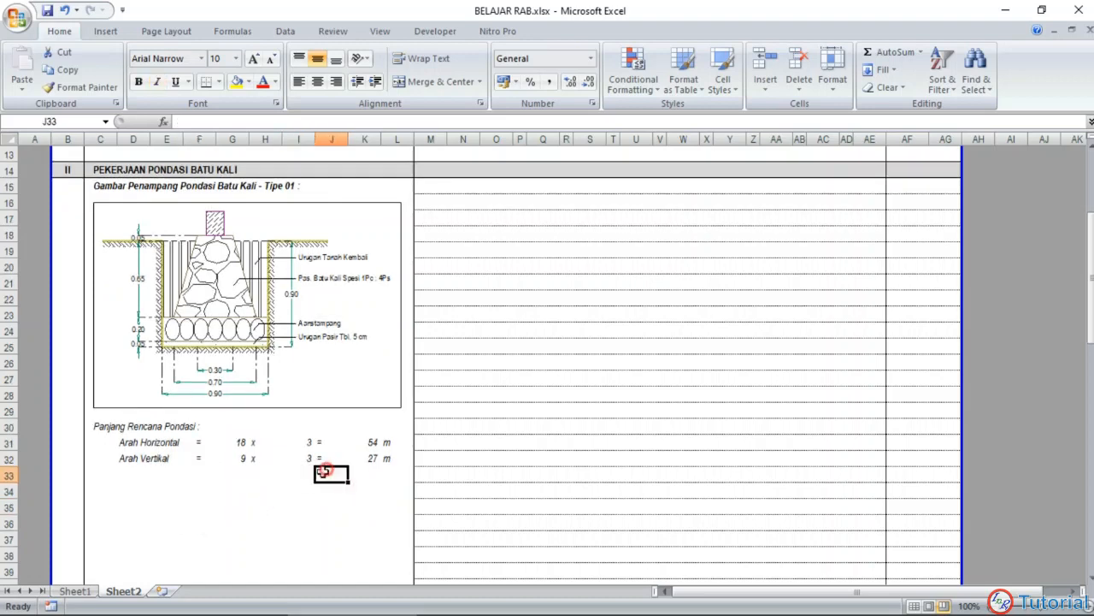
key("Return")
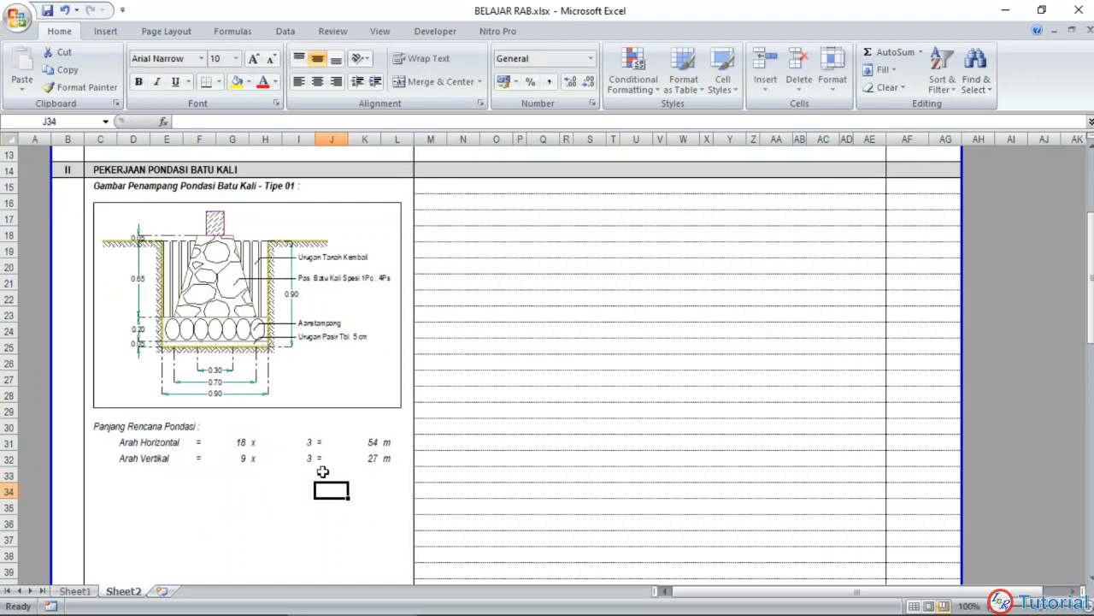
Step: Sum the horizontal and vertical foundation lengths in K33 with =sum(K31:K32) and add the unit m in L33
left_click(367, 473)
type("=")
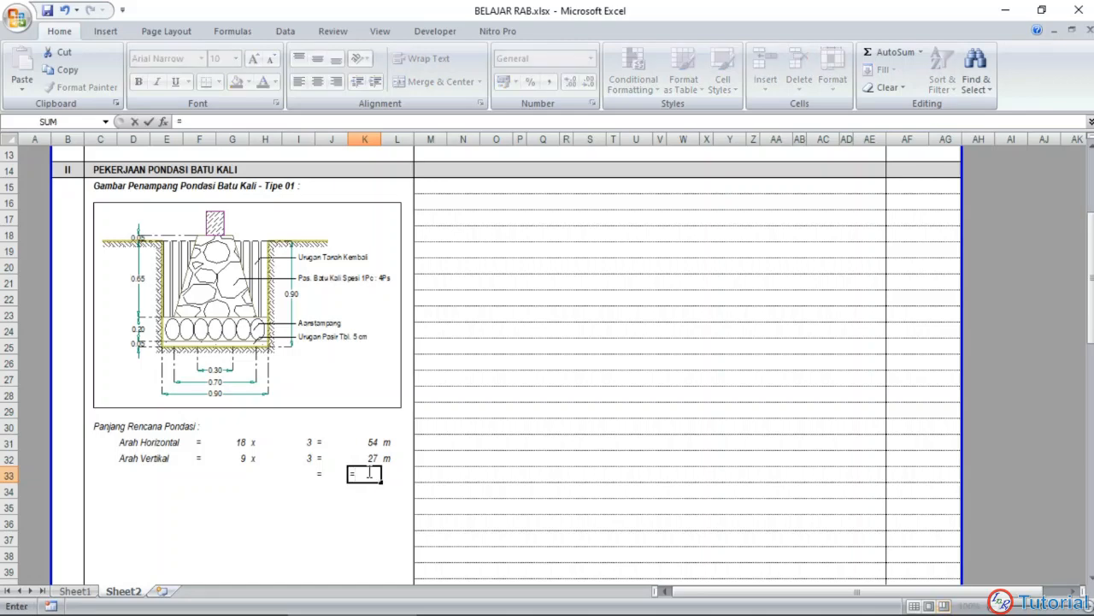
type("sum(")
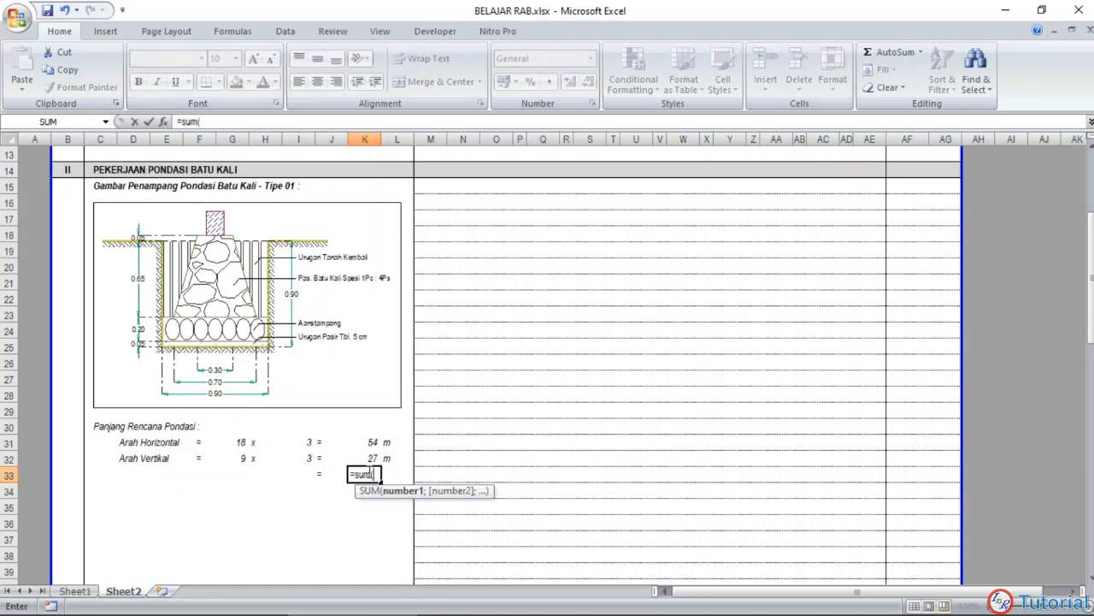
left_click_drag(357, 445, 368, 440)
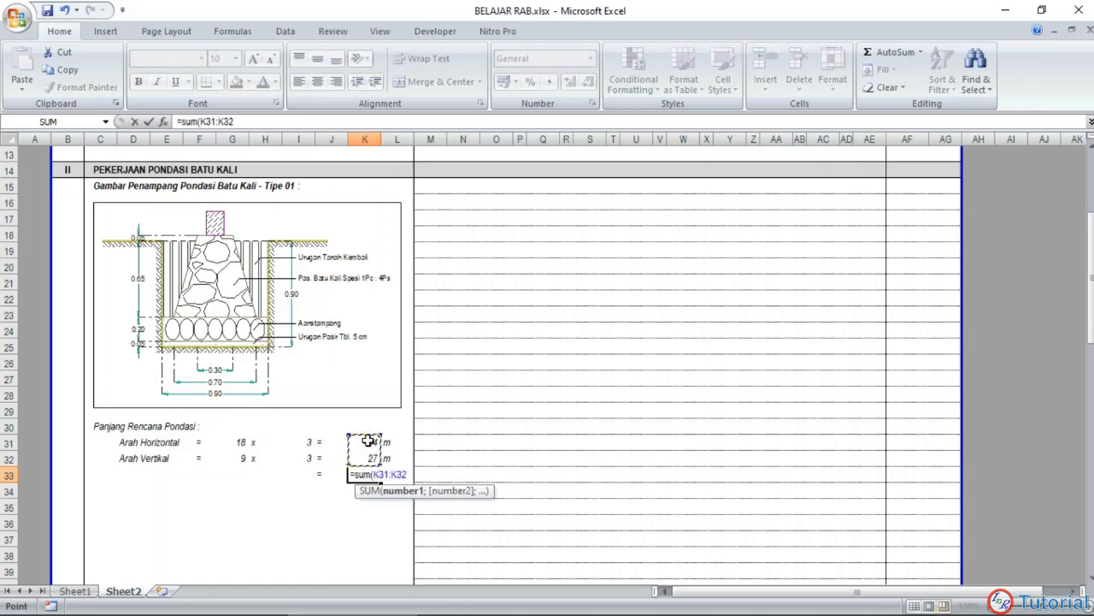
type(")")
key("Return")
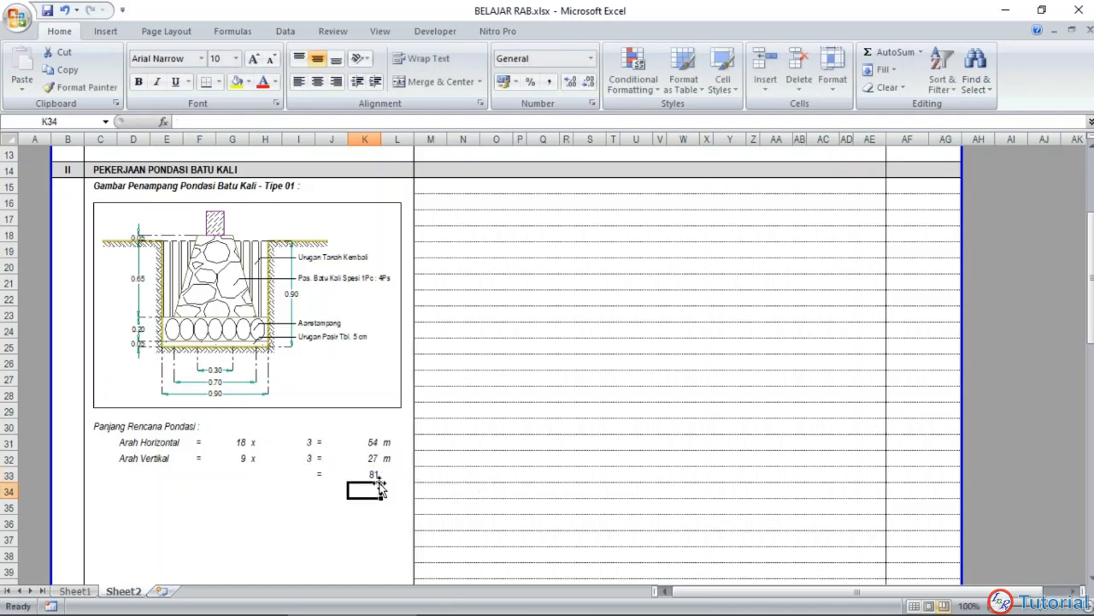
left_click(383, 475)
key("Return")
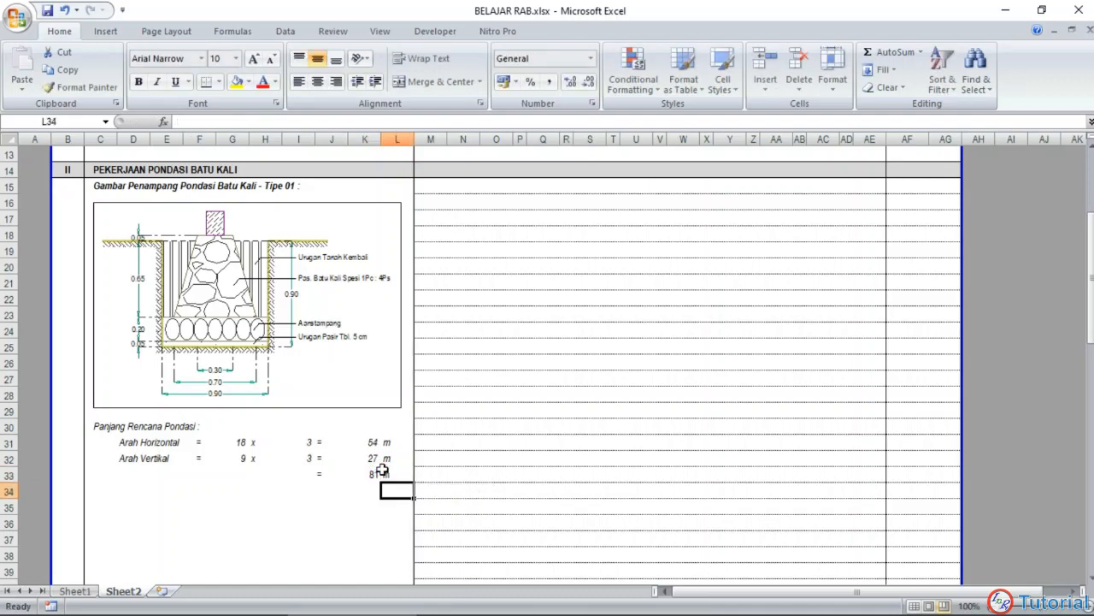
Step: Check the wording of the total label in Sheet1 and enter "Panjang total pondasi" in I33 of Sheet2
left_click(278, 492)
left_click(166, 476)
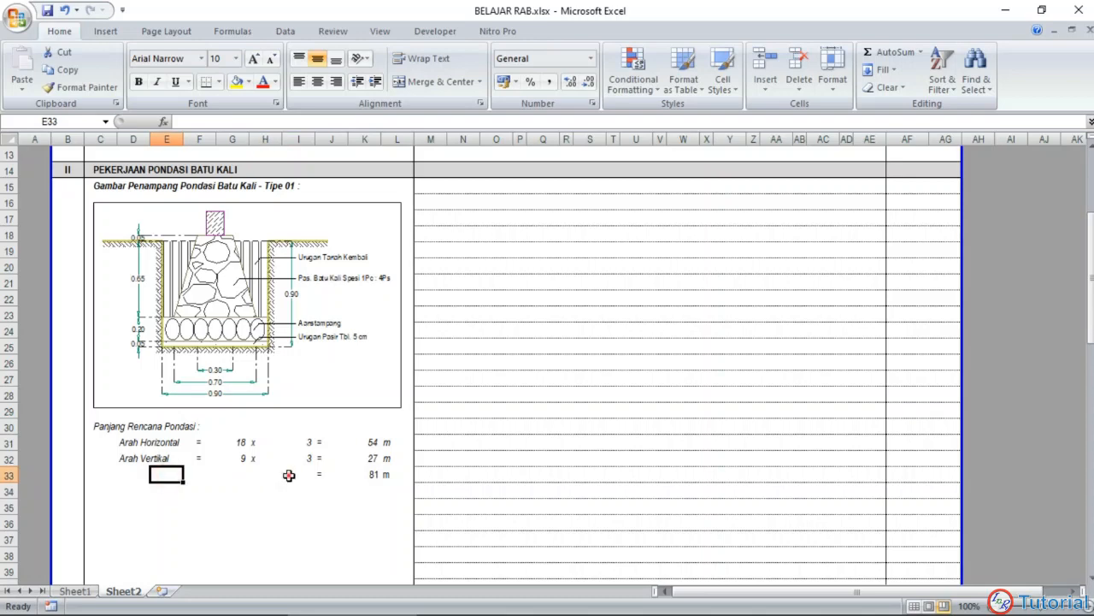
left_click(288, 476)
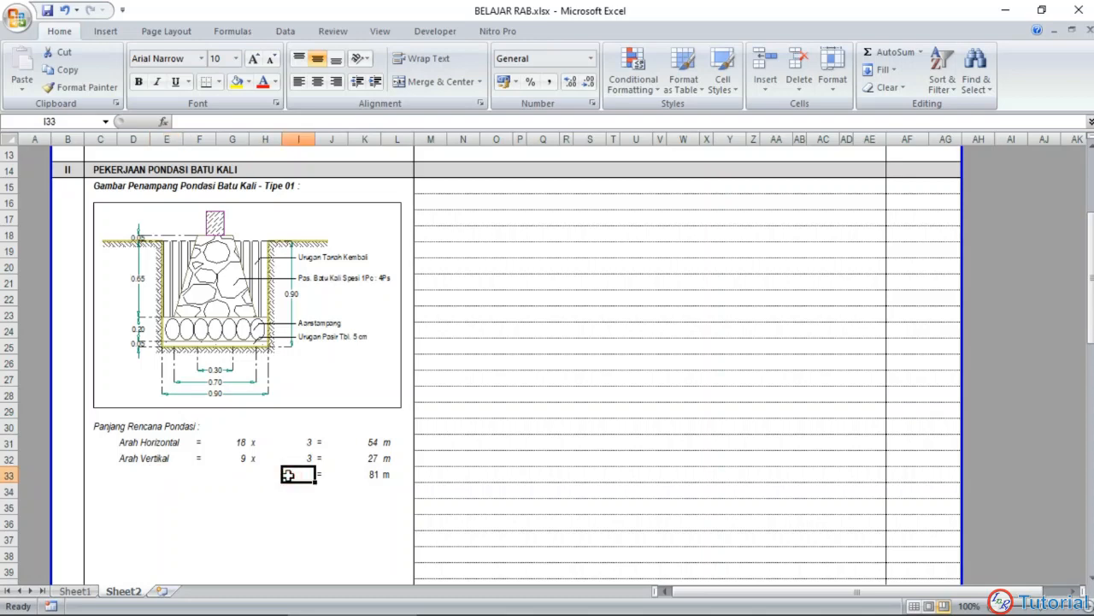
left_click(74, 591)
left_click(299, 475)
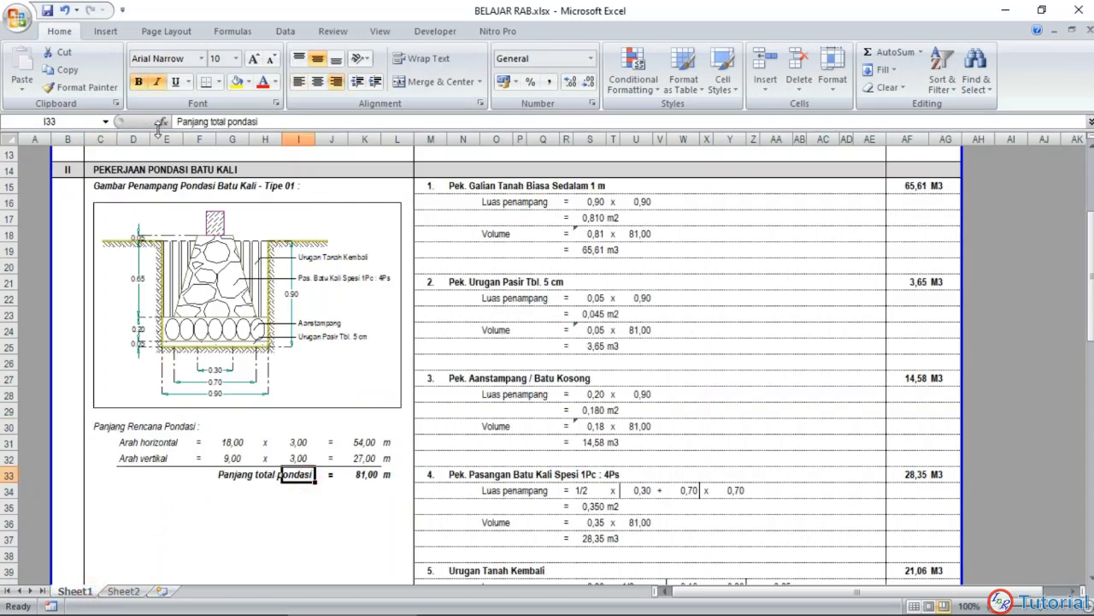
left_click_drag(176, 121, 304, 118)
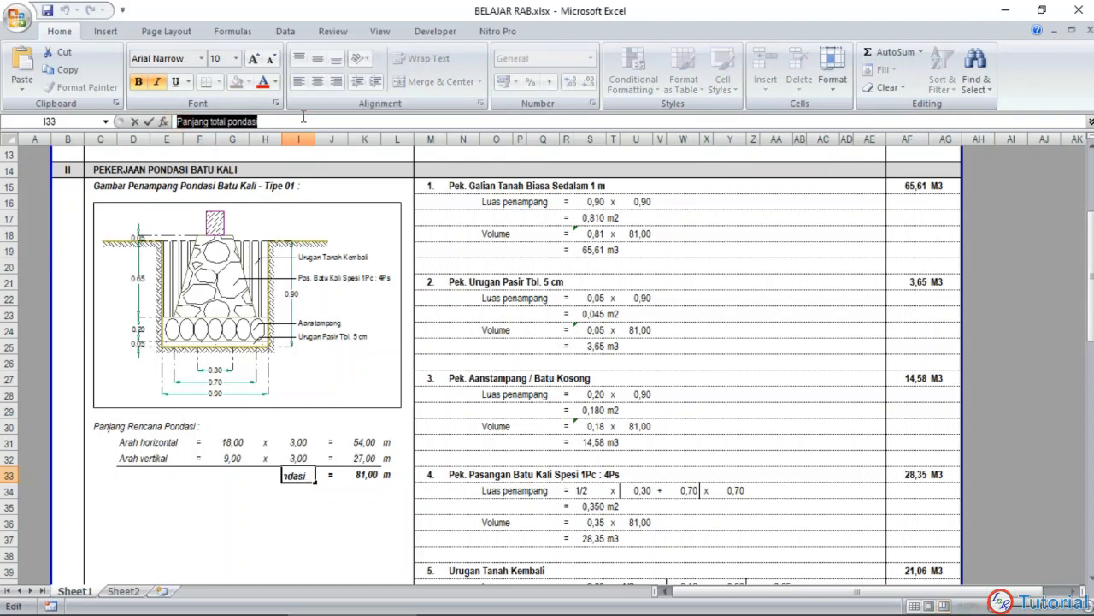
key("Escape")
left_click(137, 591)
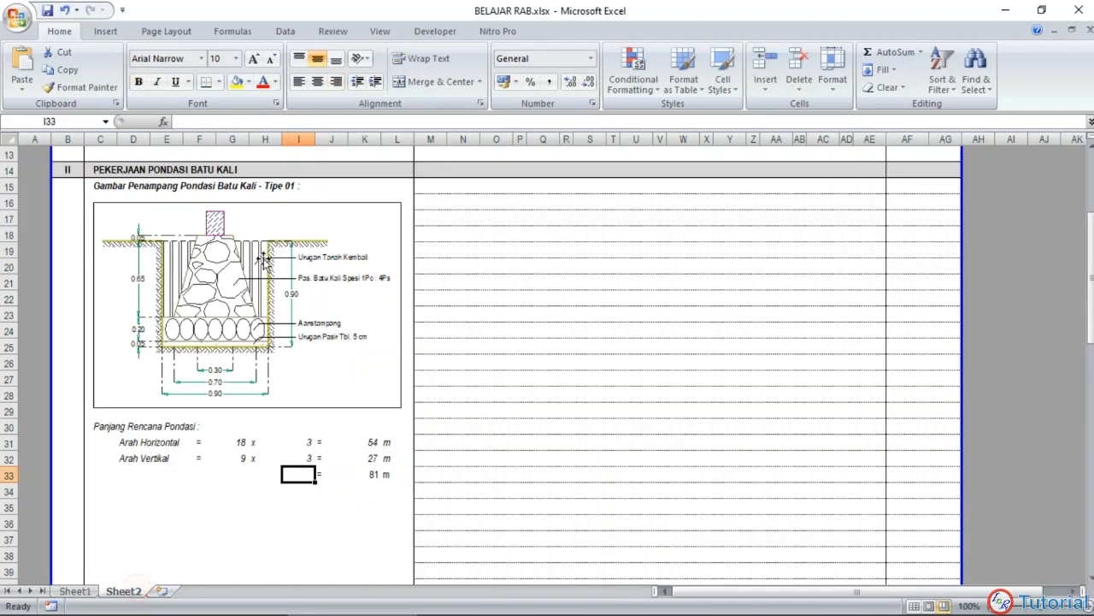
left_click(256, 119)
type("Panjang")
key("Return")
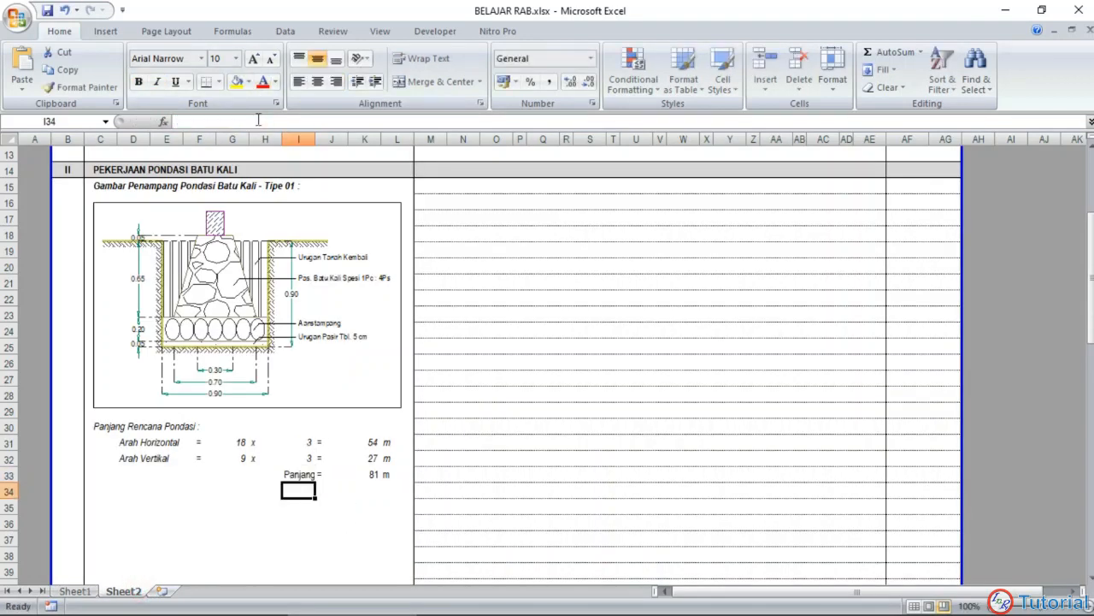
Step: Right-align the Panjang total pondasi label in I33
left_click(295, 472)
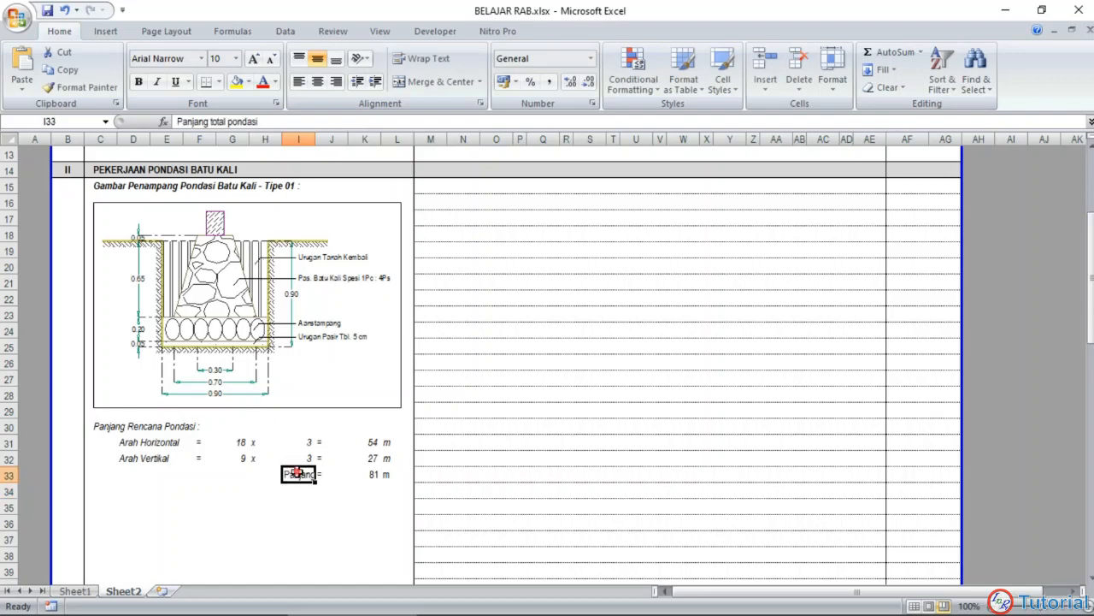
left_click(336, 81)
left_click(336, 505)
Step: Center the equals signs in J31:J33 and the x symbols in H31:H32
left_click_drag(329, 442, 329, 473)
left_click(317, 82)
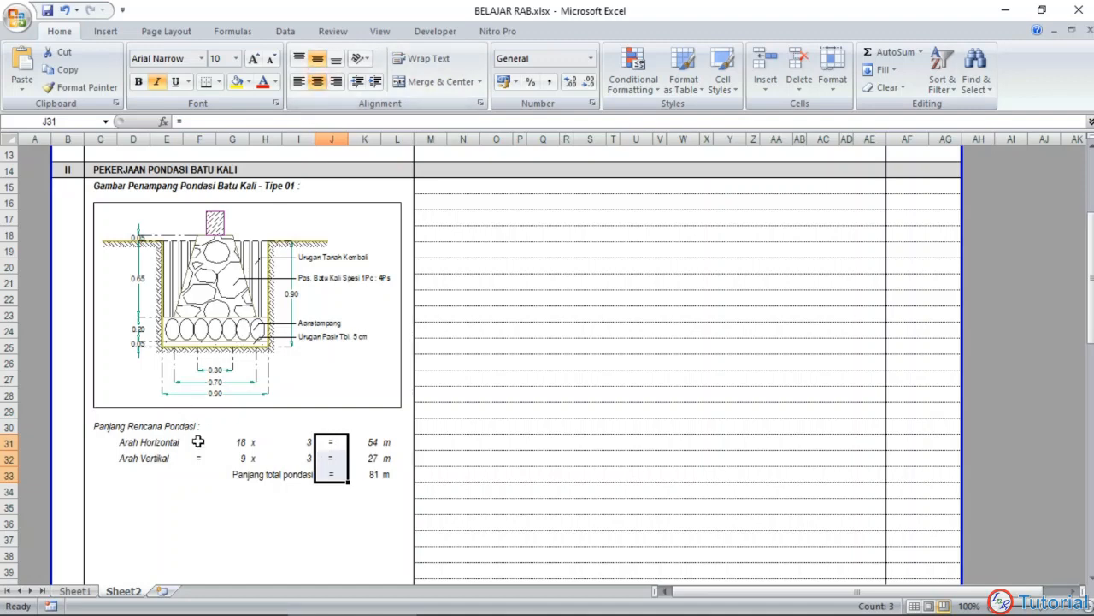
left_click_drag(253, 439, 241, 458)
left_click(318, 81)
left_click(297, 515)
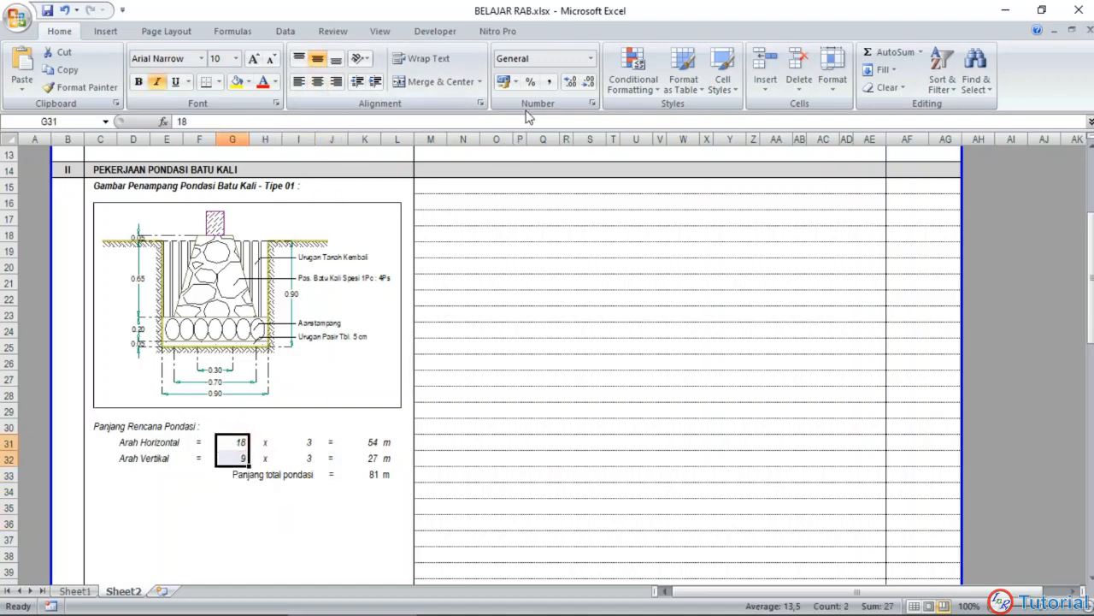
Step: Show the lengths in G31:G32 with two decimal places and center the multipliers in I31:I32
left_click(571, 81)
left_click(570, 81)
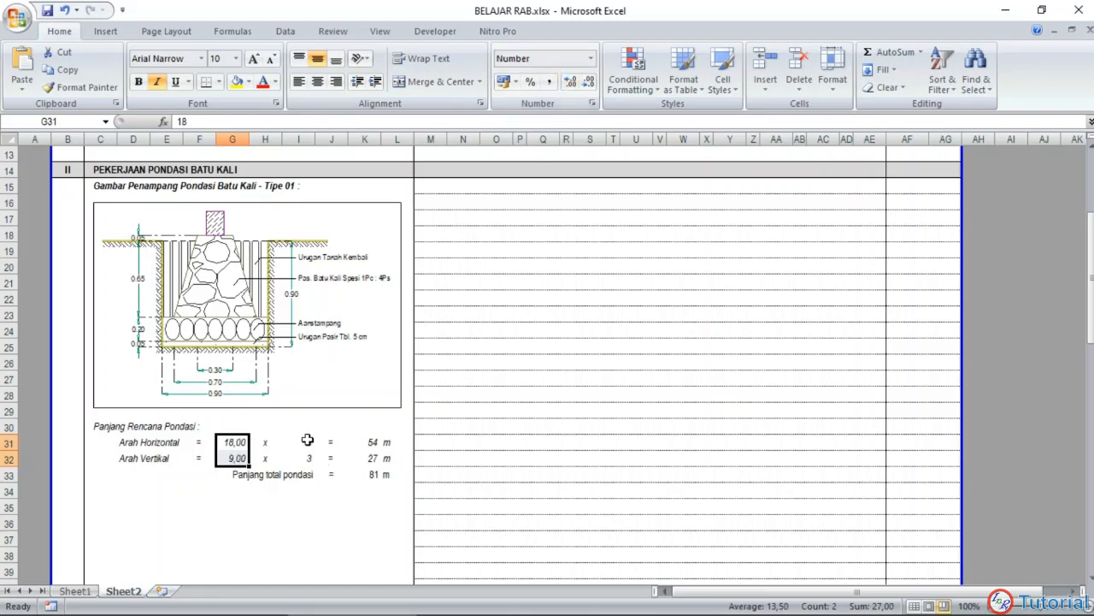
left_click_drag(300, 442, 301, 458)
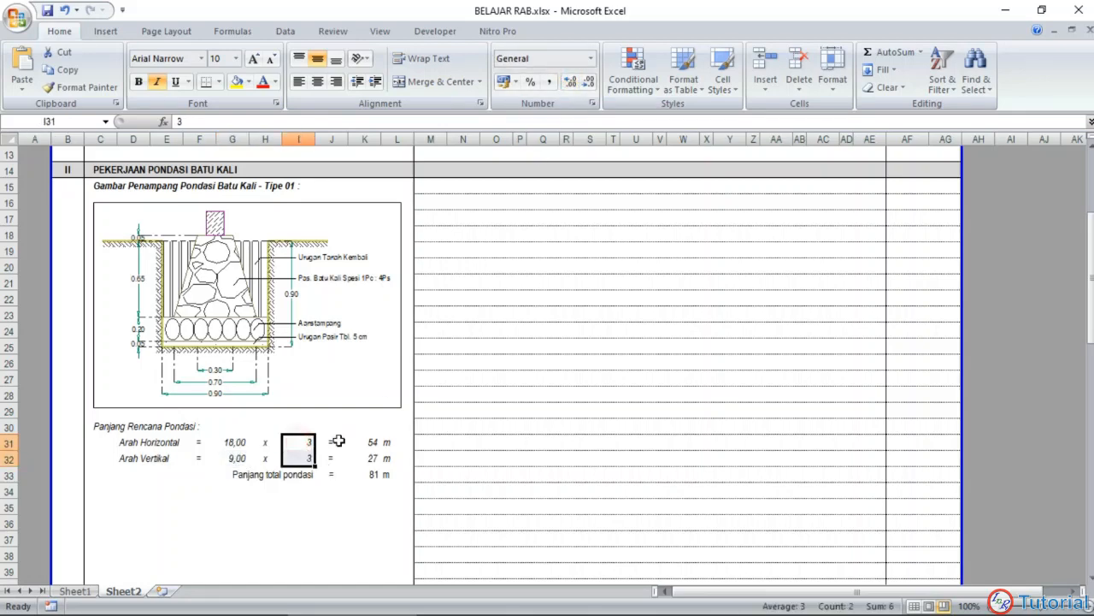
left_click(317, 81)
Step: Show the results in K31:K33 with two decimal places and make the total row G33:L33 bold
left_click_drag(364, 442, 365, 475)
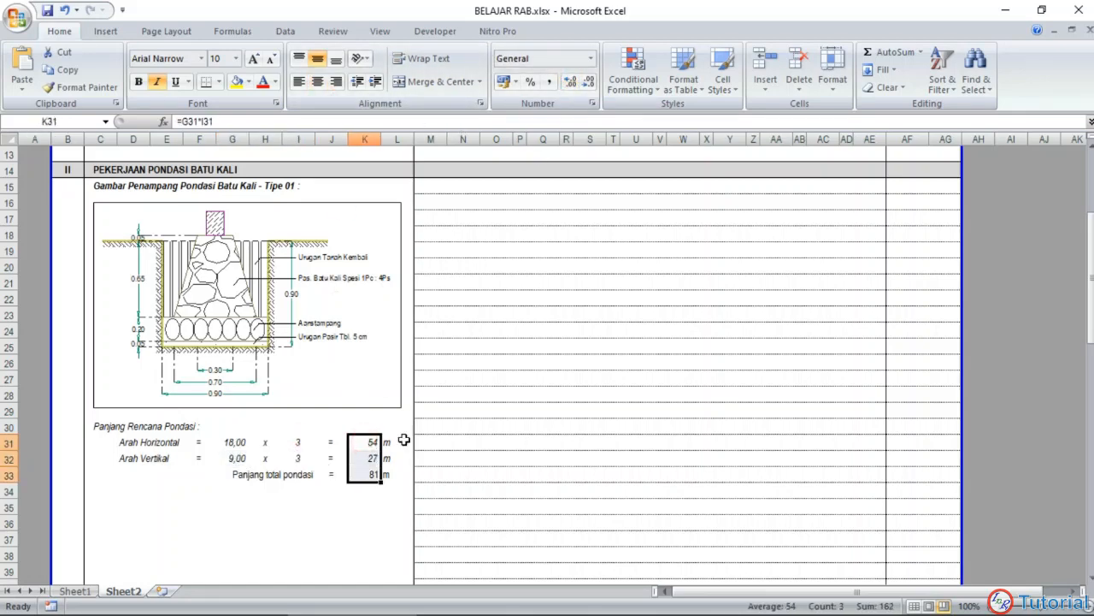
left_click(570, 81)
left_click(570, 81)
left_click(351, 552)
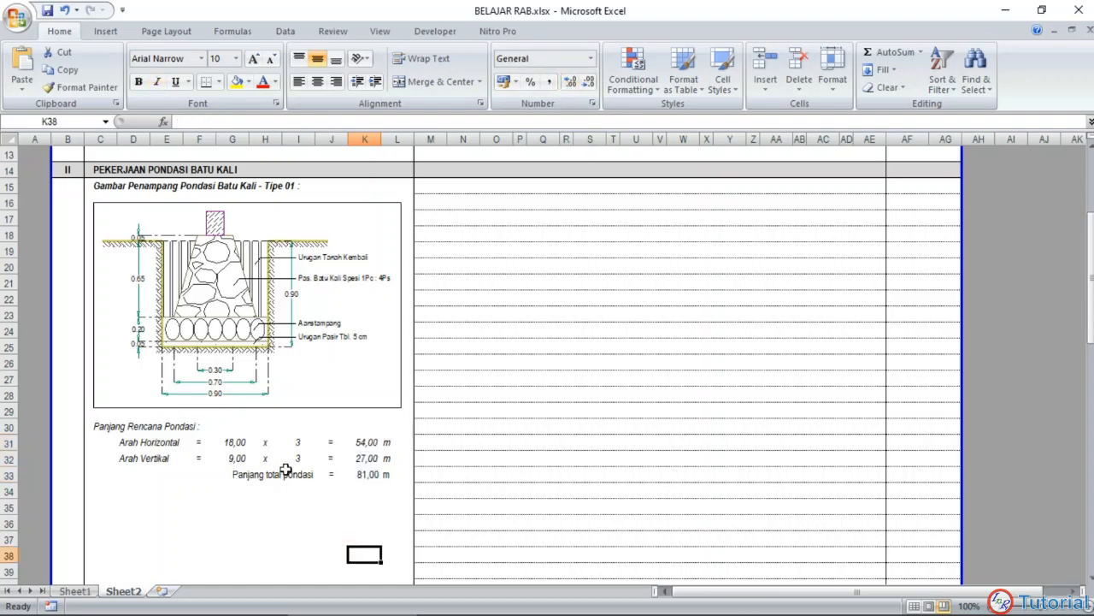
left_click_drag(248, 474, 393, 474)
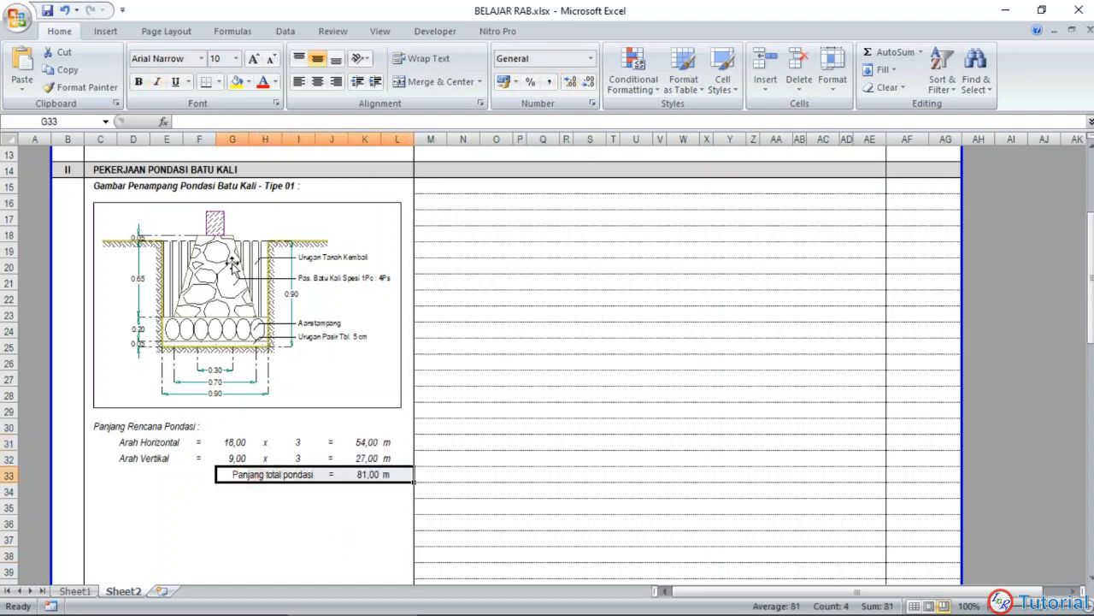
left_click(138, 82)
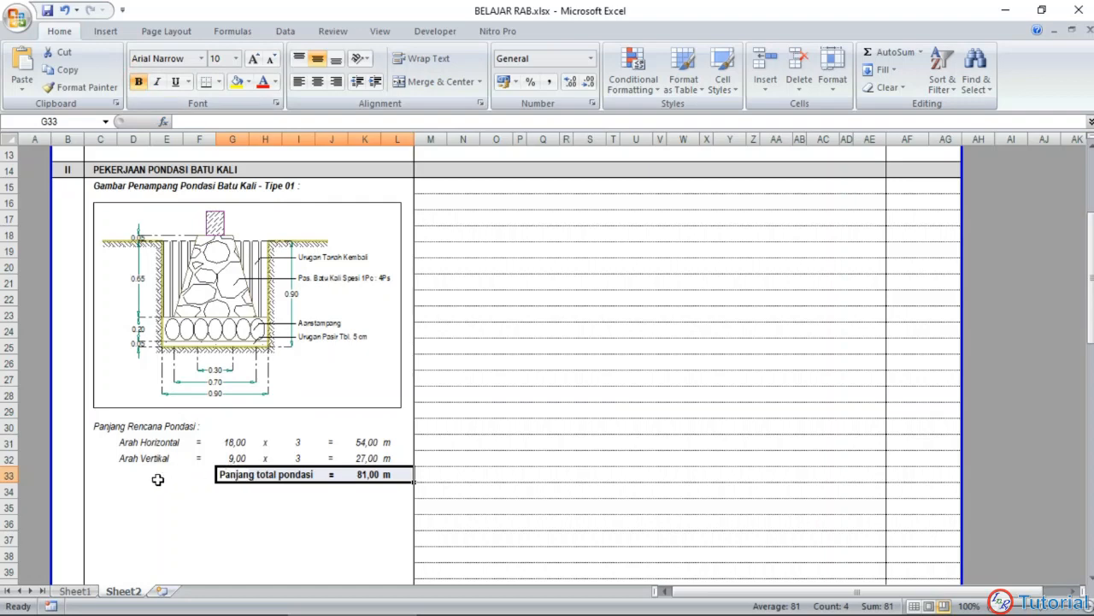
left_click_drag(196, 473, 341, 471)
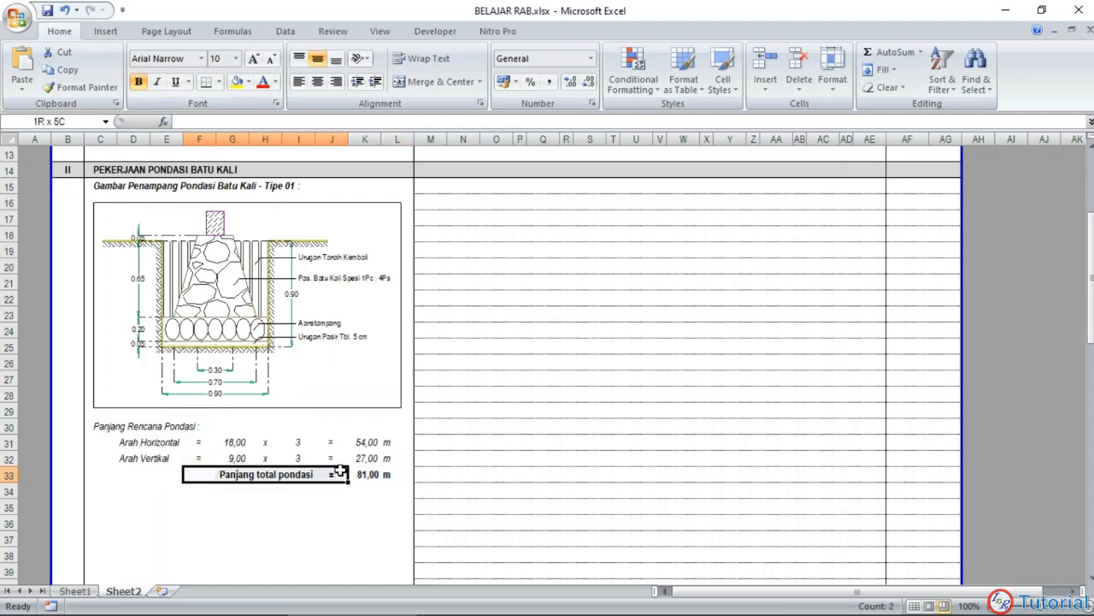
left_click(332, 474)
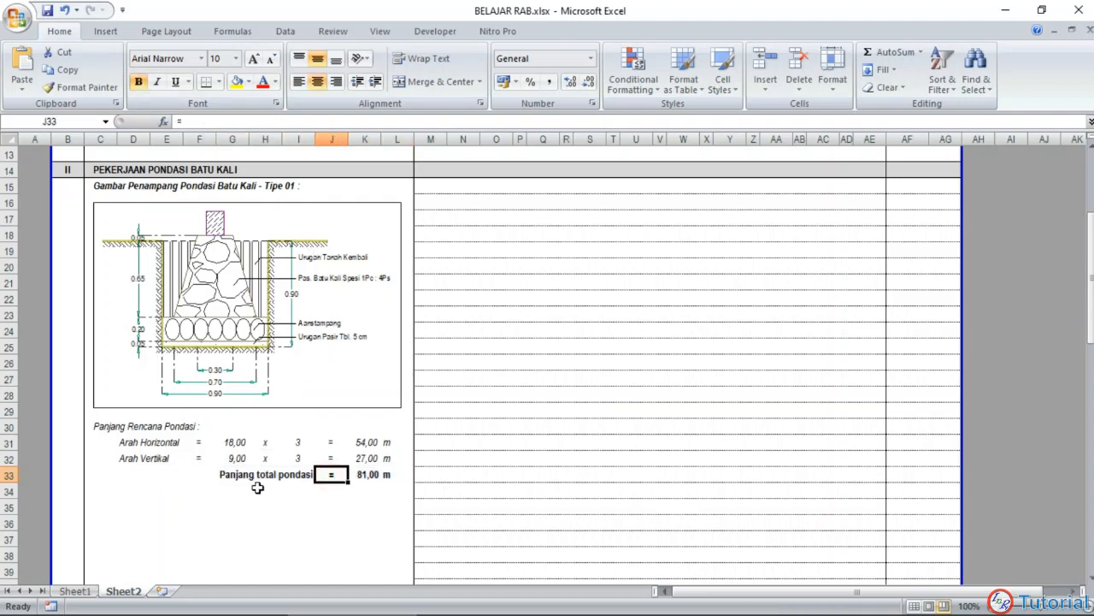
left_click(219, 473)
left_click_drag(200, 473, 327, 462)
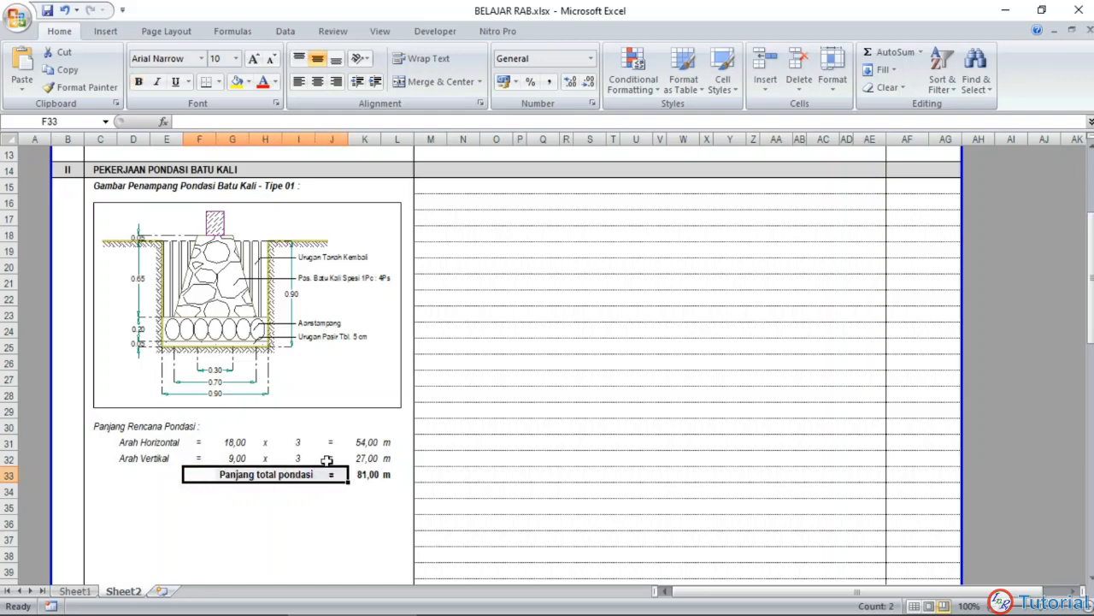
left_click(219, 81)
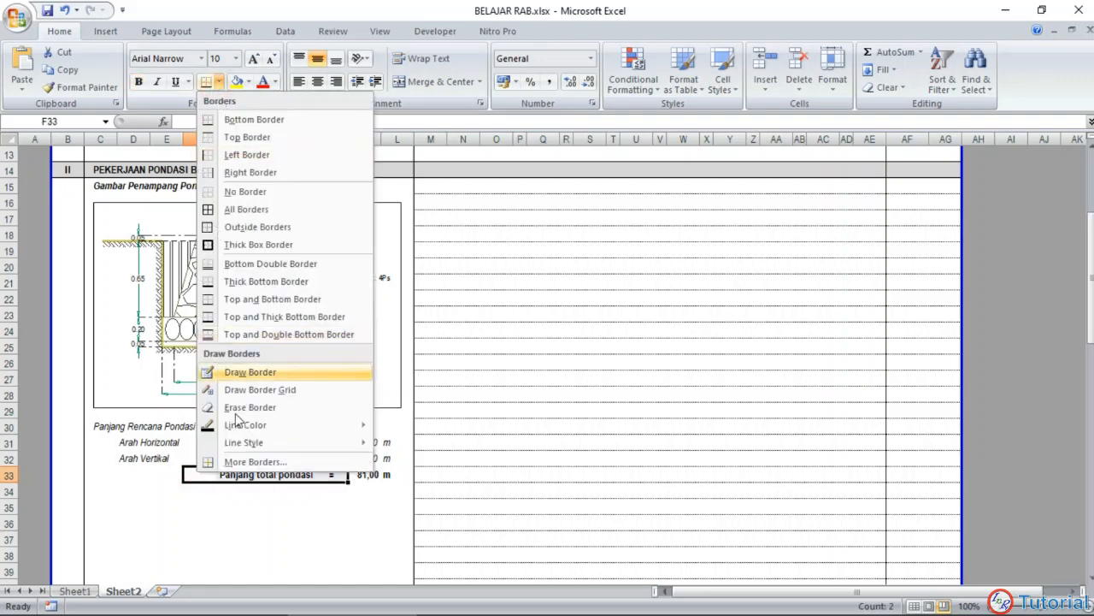
left_click(255, 462)
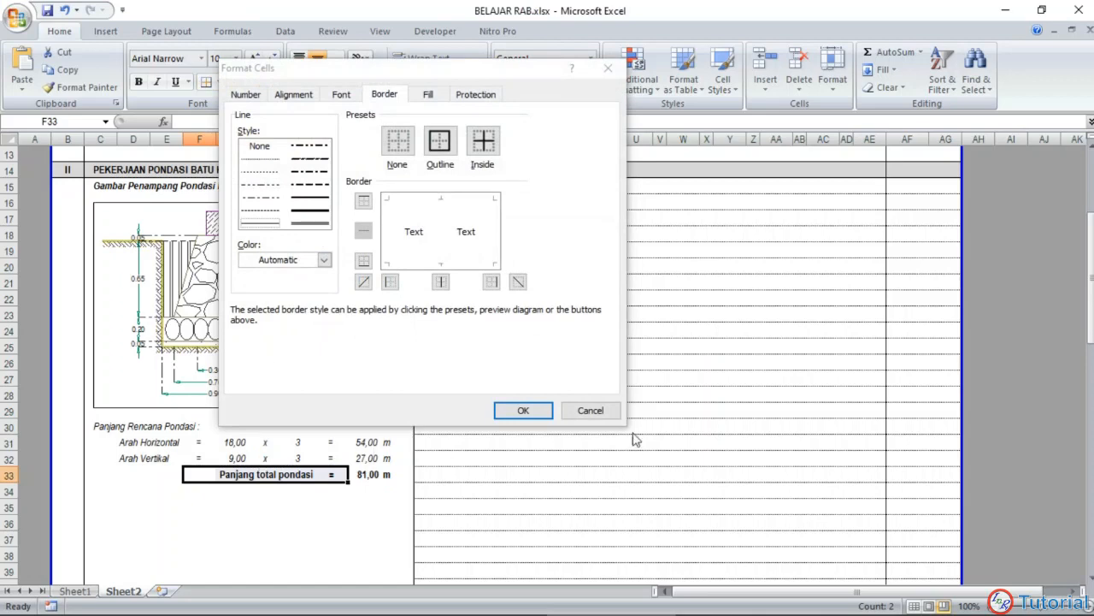
left_click(590, 410)
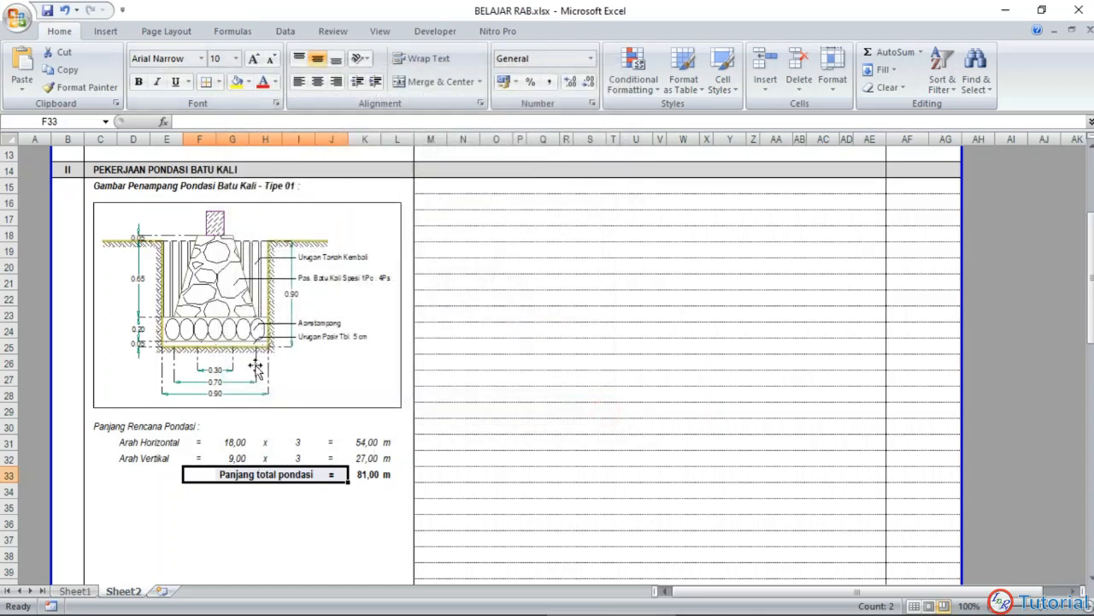
Step: Add a top border to F33:K33 above the total foundation length
left_click(205, 469)
left_click_drag(204, 469, 376, 475)
left_click(219, 81)
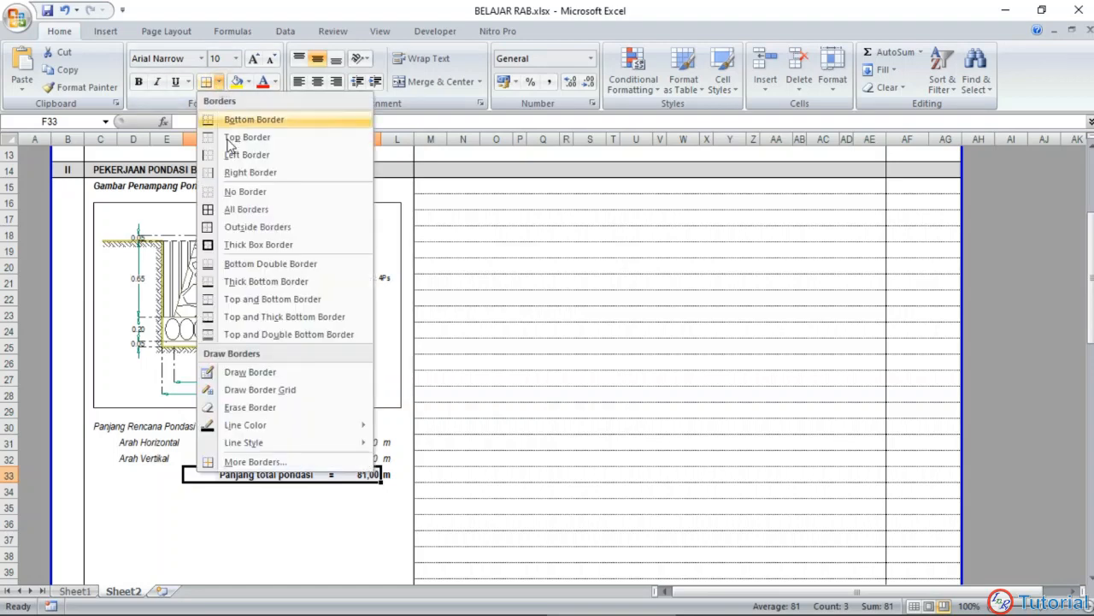
left_click(235, 136)
left_click(267, 506)
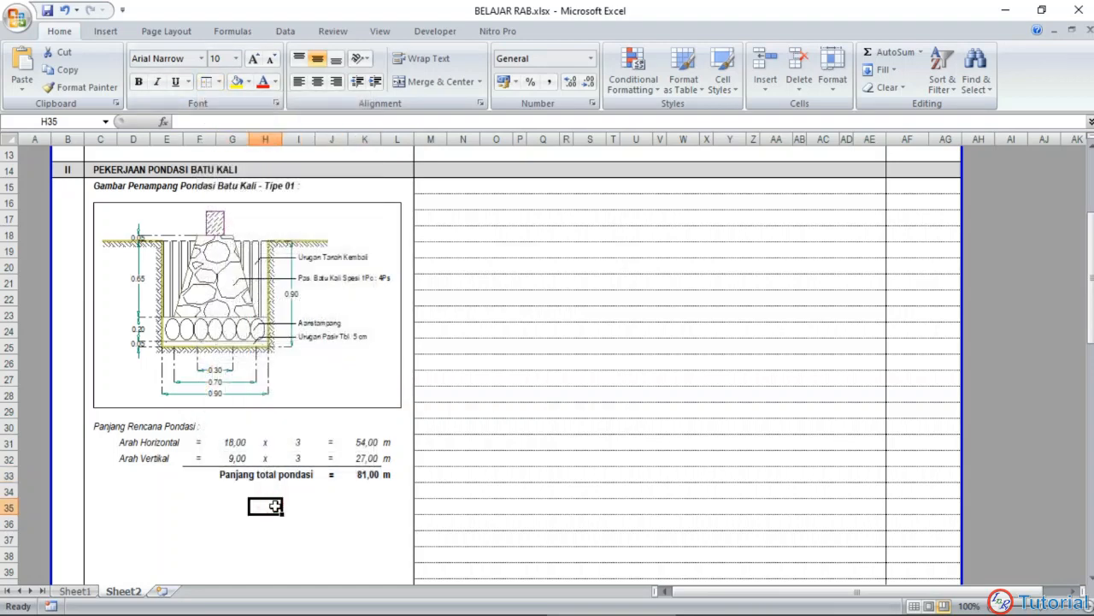
Step: Italicize the total foundation length row C33:L33
scroll(264, 479, "down", 1)
left_click_drag(90, 427, 385, 426)
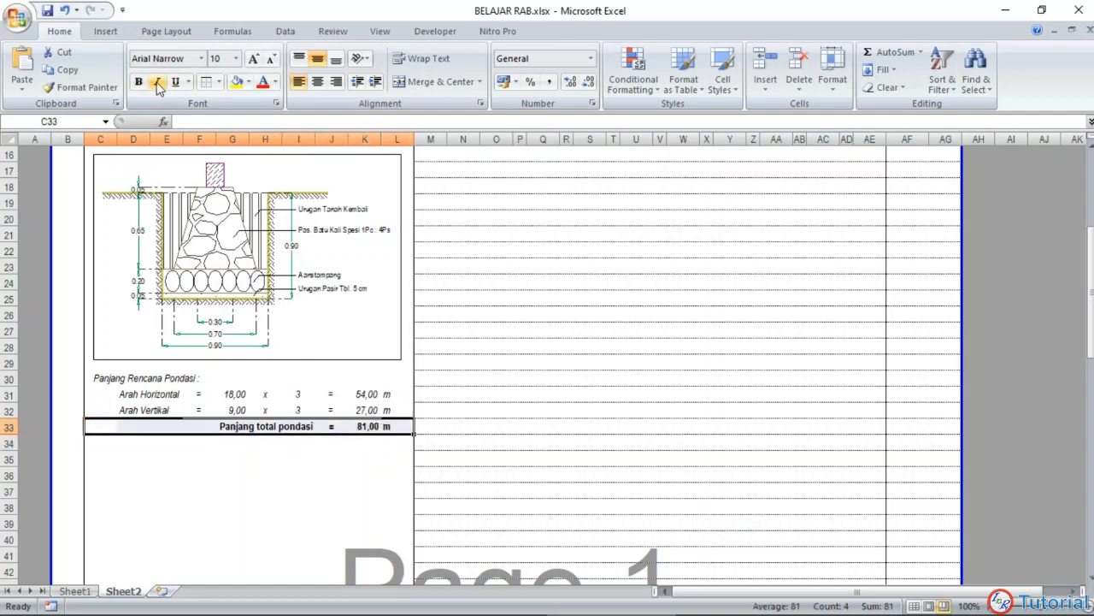
left_click(157, 81)
left_click(283, 470)
Step: Enter item number 1. in M15 and the description Pek. Galian Tanah Biasa Sedalam 1 m in N15
scroll(405, 393, "up", 2)
scroll(413, 384, "down", 1)
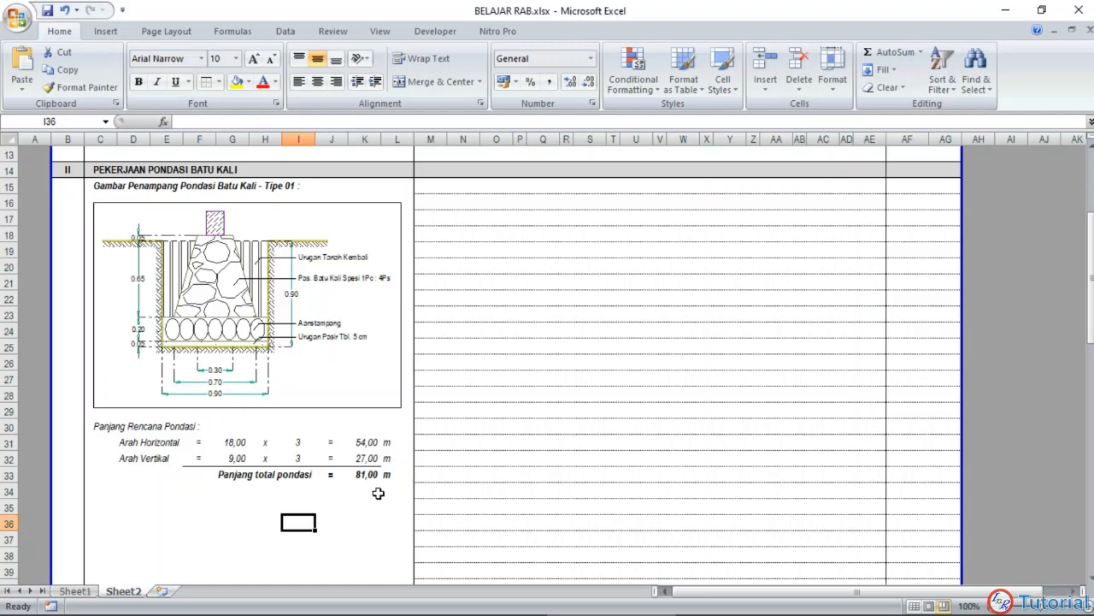
scroll(378, 493, "up", 1)
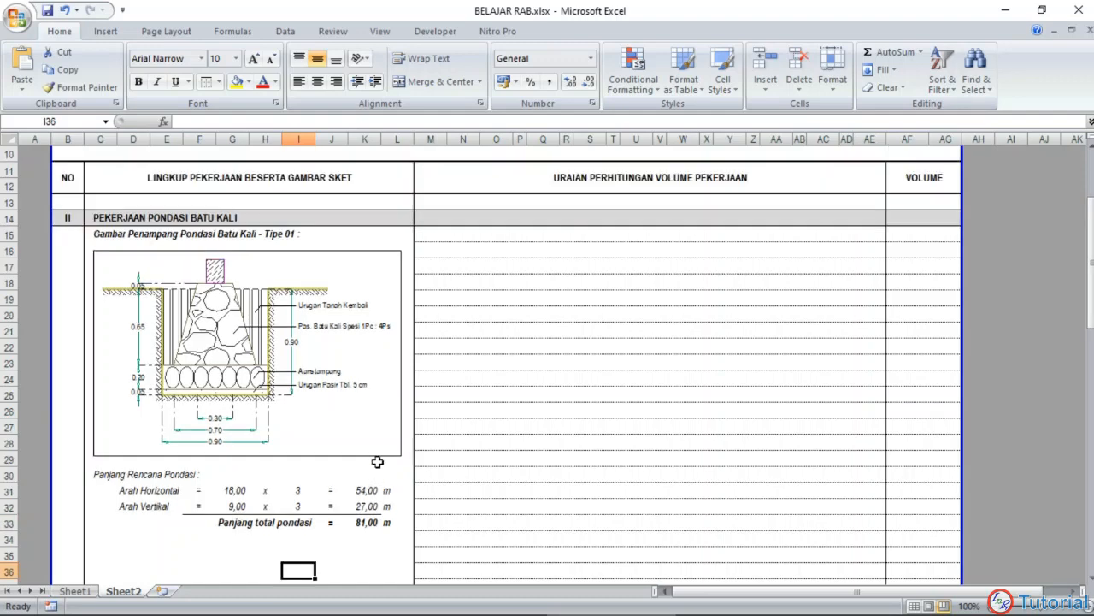
left_click(438, 236)
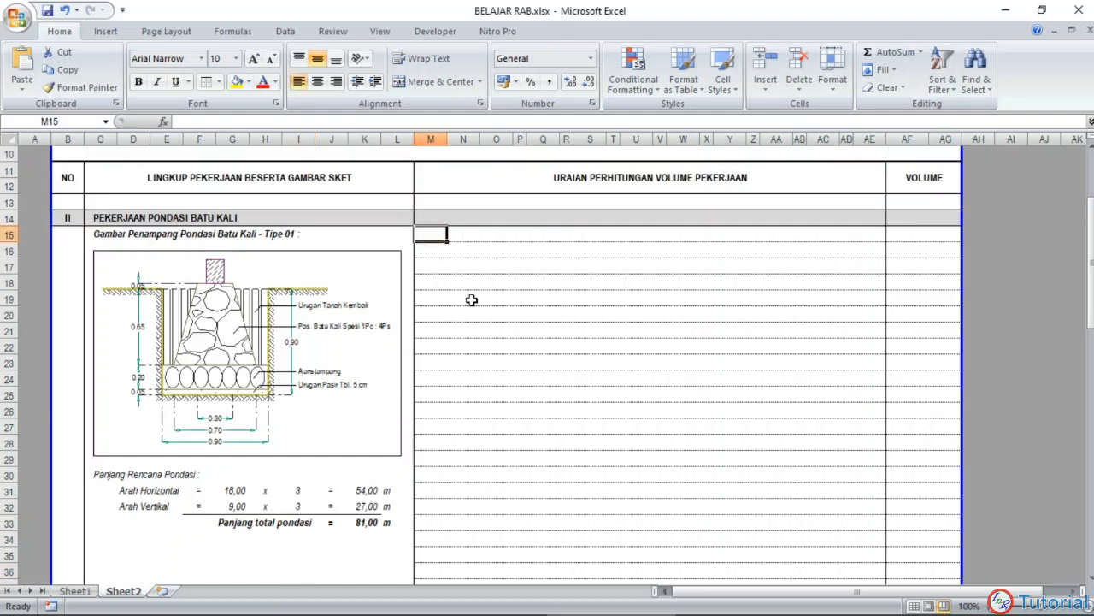
type("1.")
key("Tab")
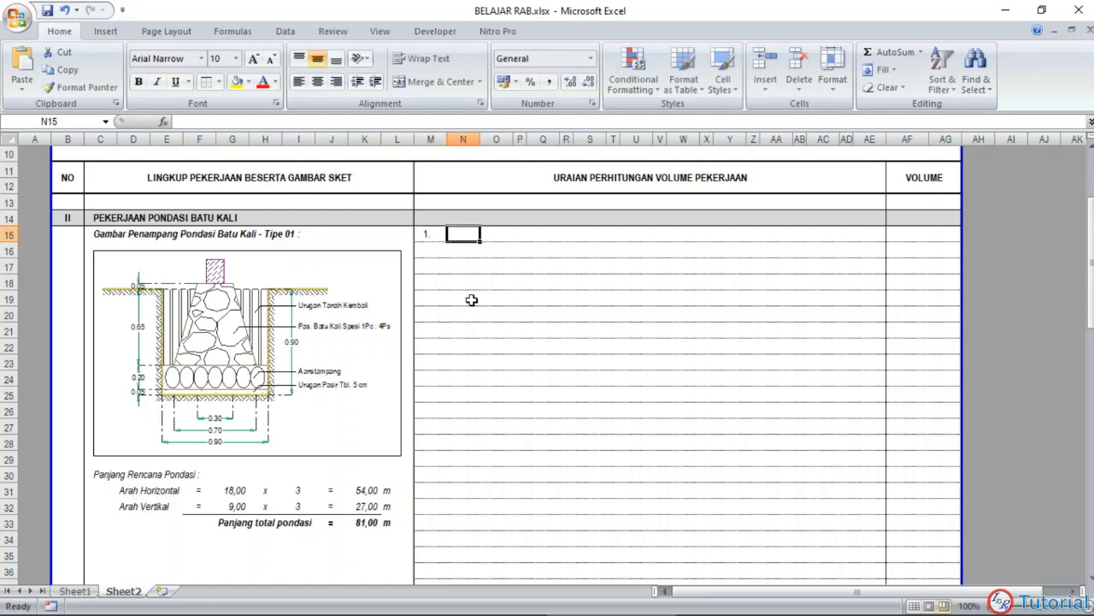
type("Pek.")
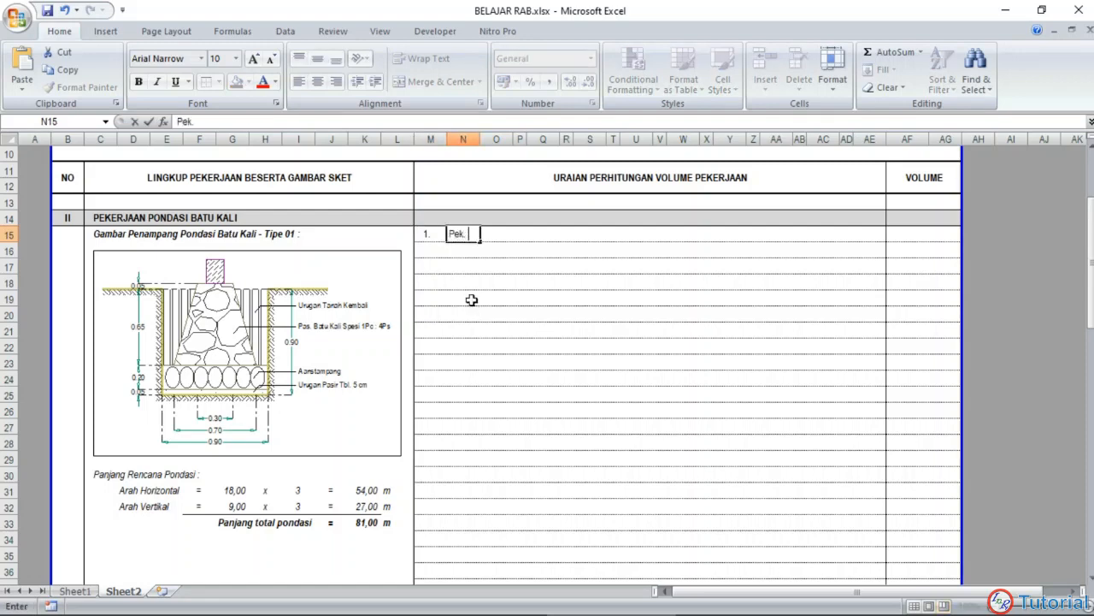
type(" Galian Tanah Bia")
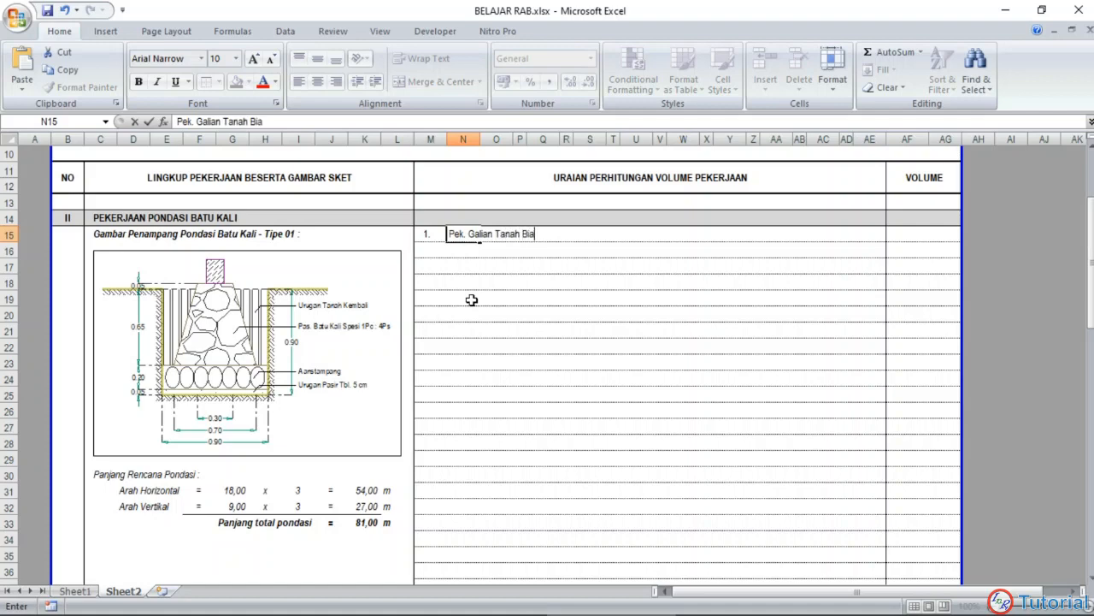
type("sa Sedalam 1 m")
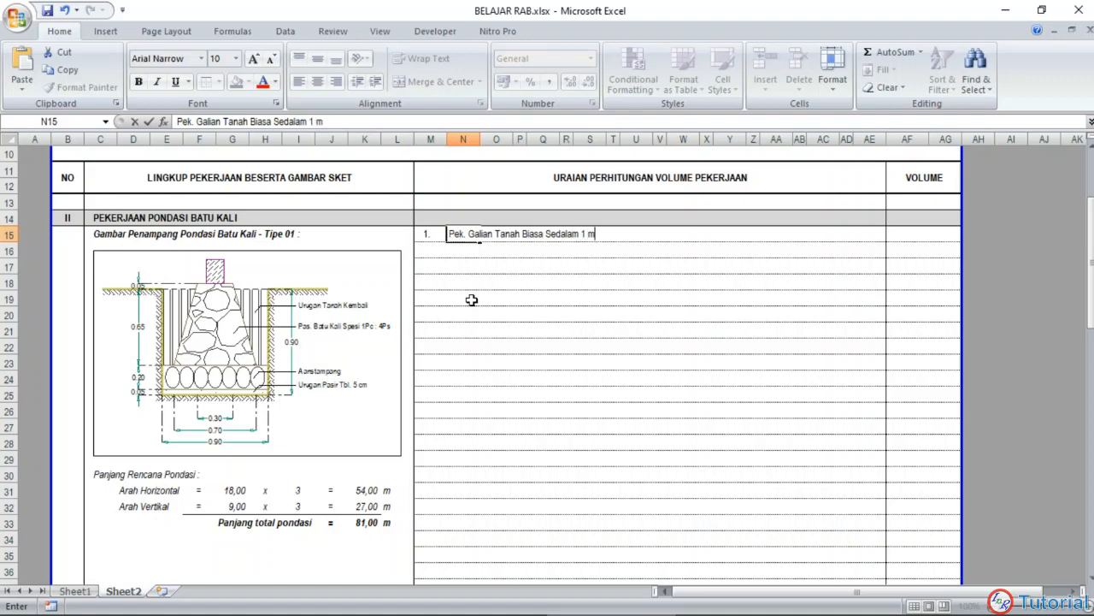
key("Return")
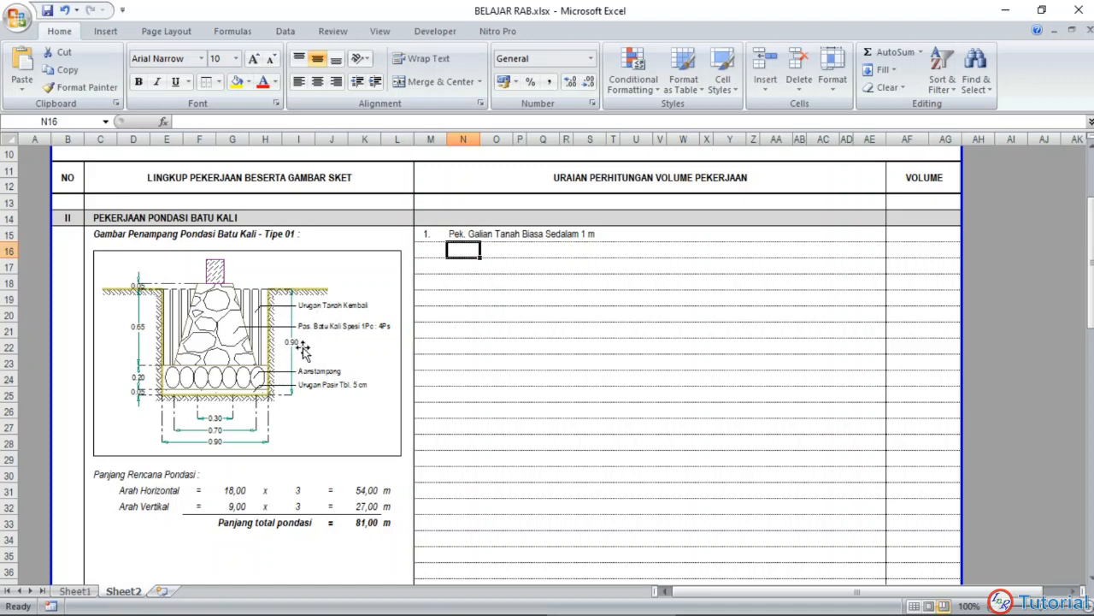
Step: Enter the unit M3 in AG15 and make the item heading row M15:AG15 bold
left_click(932, 234)
type("M3")
key("Return")
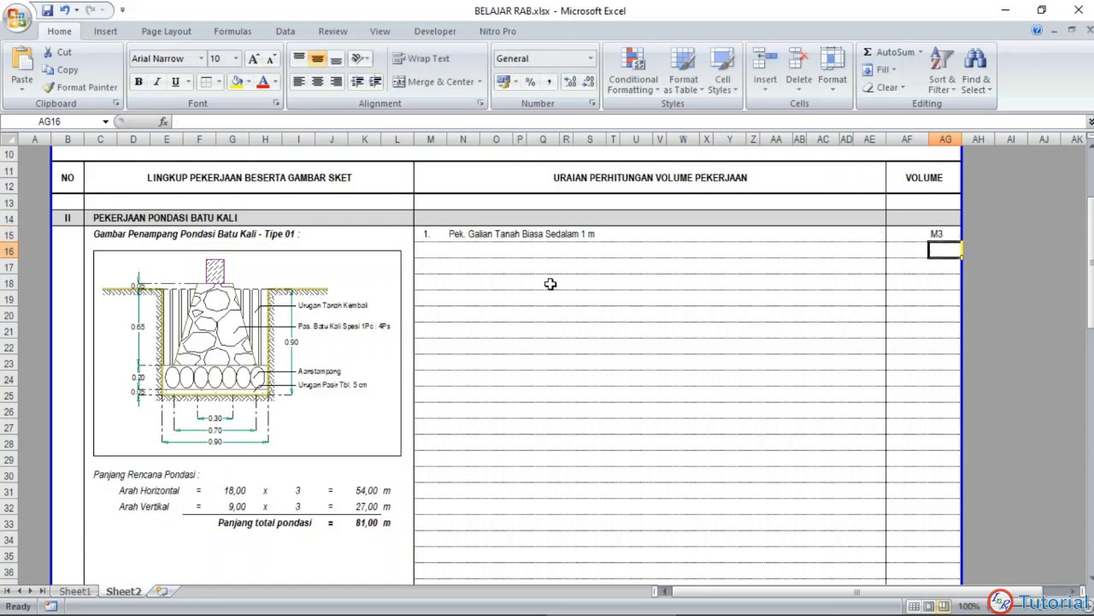
left_click_drag(430, 232, 944, 235)
left_click(138, 81)
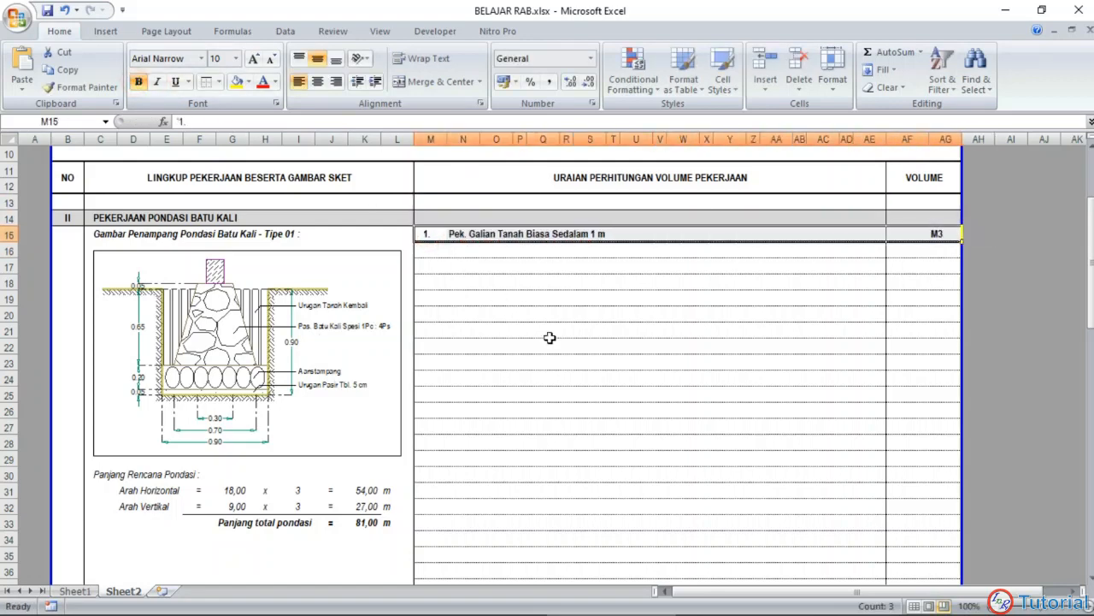
left_click(552, 342)
Step: Enter the label Luas penampang in O16 and an equals sign as text in R16
left_click(475, 252)
left_click(492, 251)
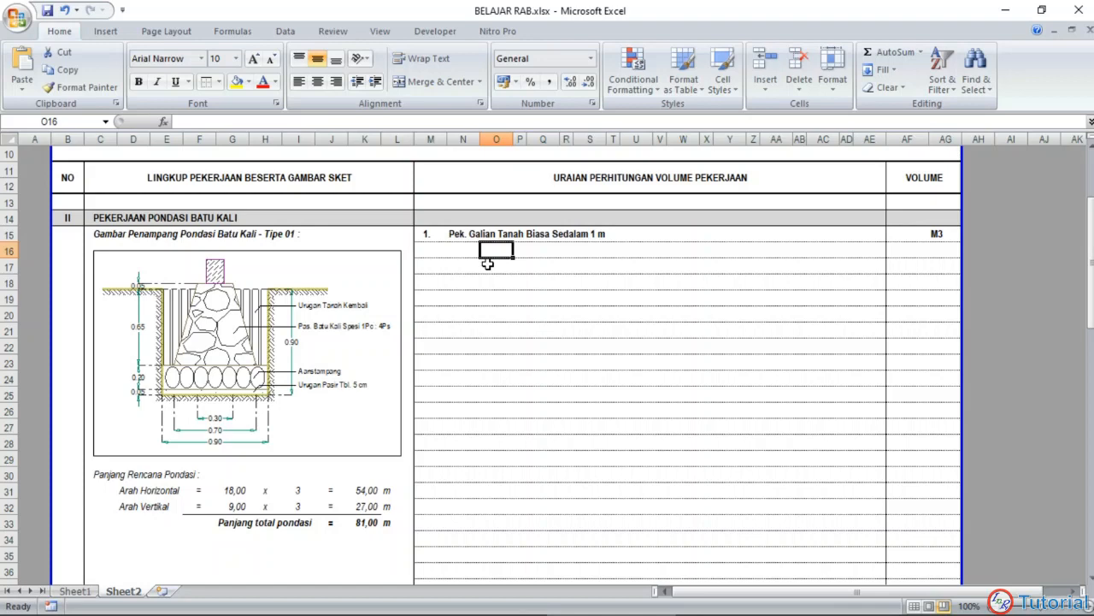
type("Luas")
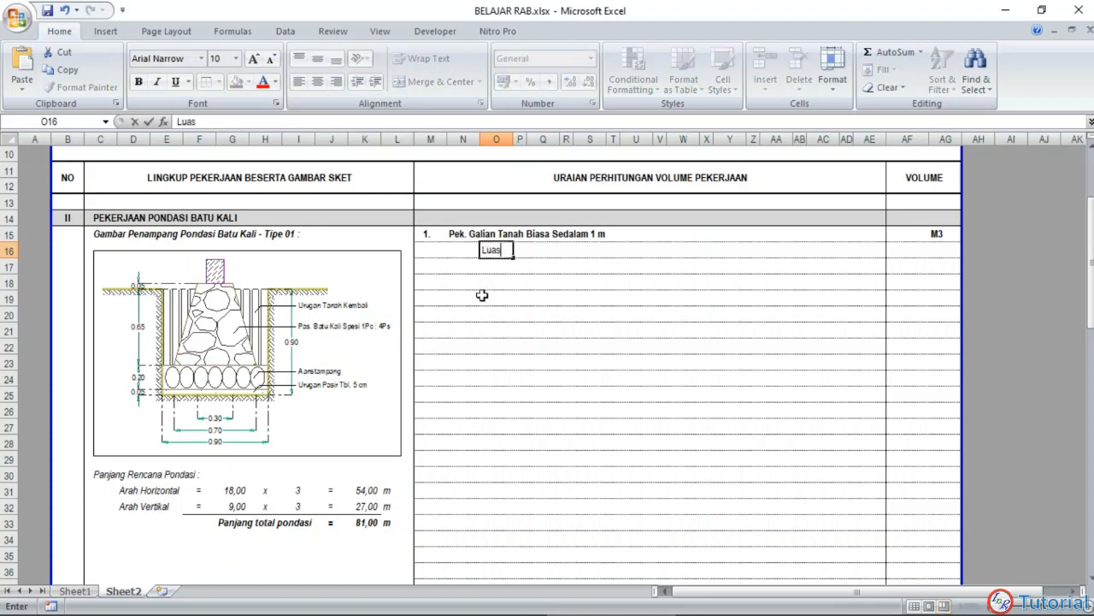
type(" penampang")
key("Return")
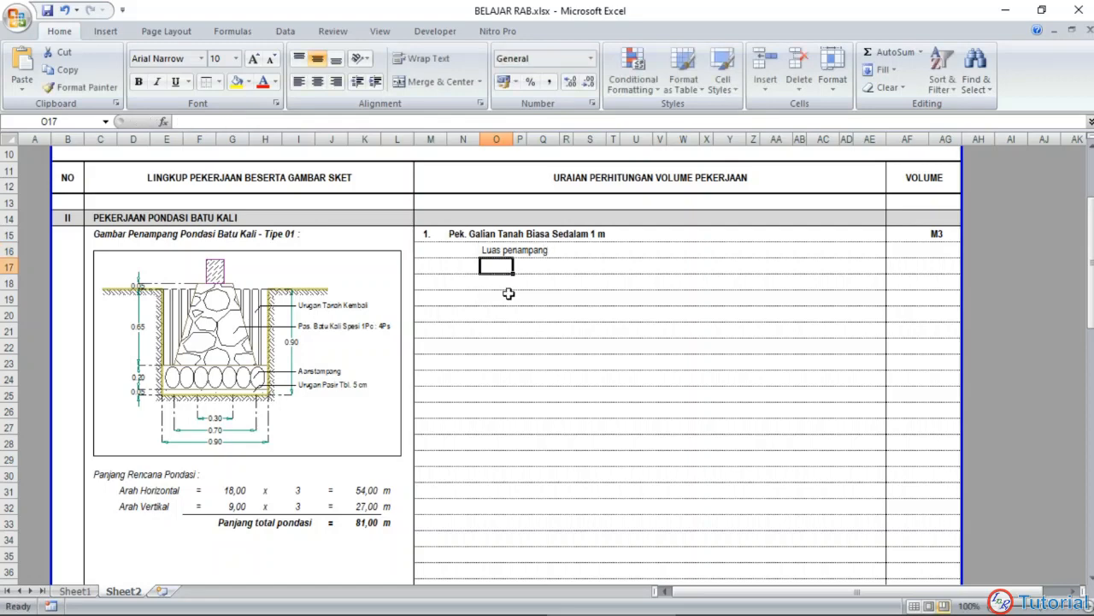
left_click(568, 250)
type("=")
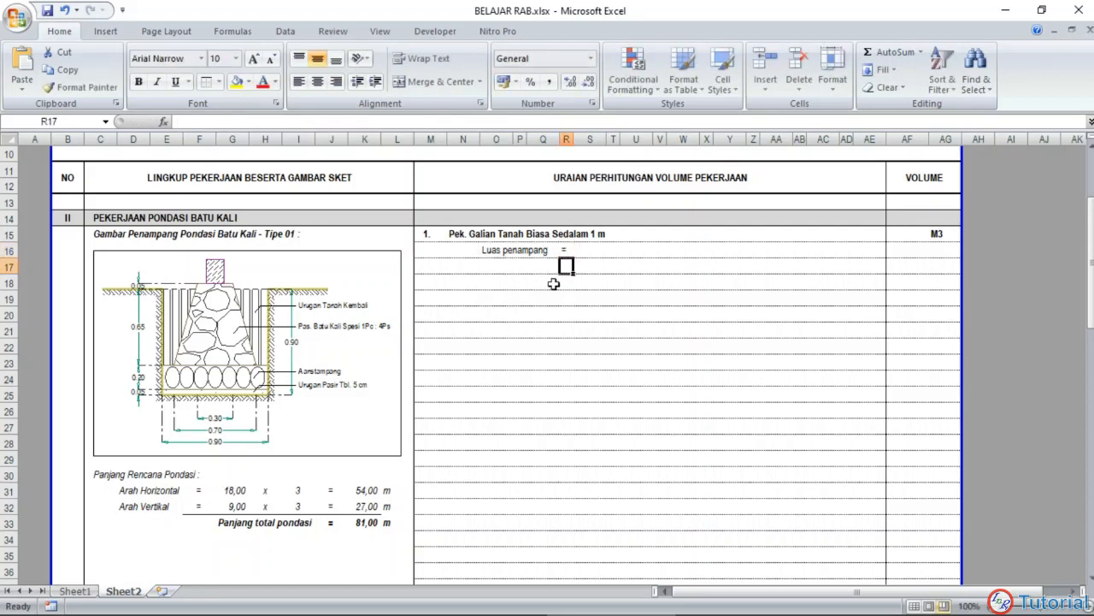
key("Return")
Step: Enter the excavation cross-section dimensions 0,9 x 0,9 across S16:U16
left_click(590, 249)
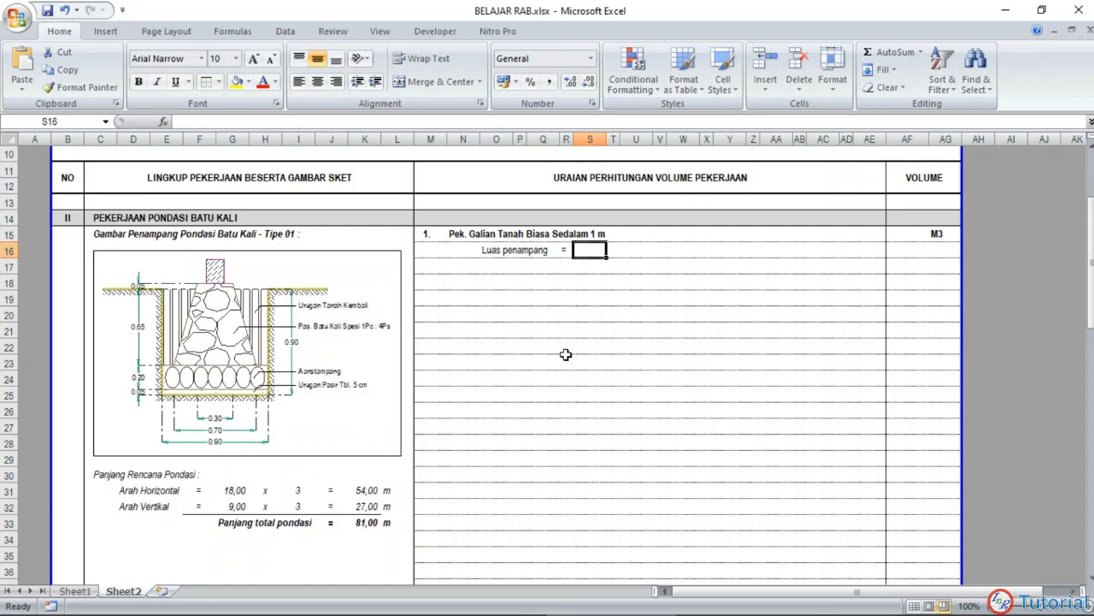
type("0,9")
key("Tab")
type("x")
key("Tab")
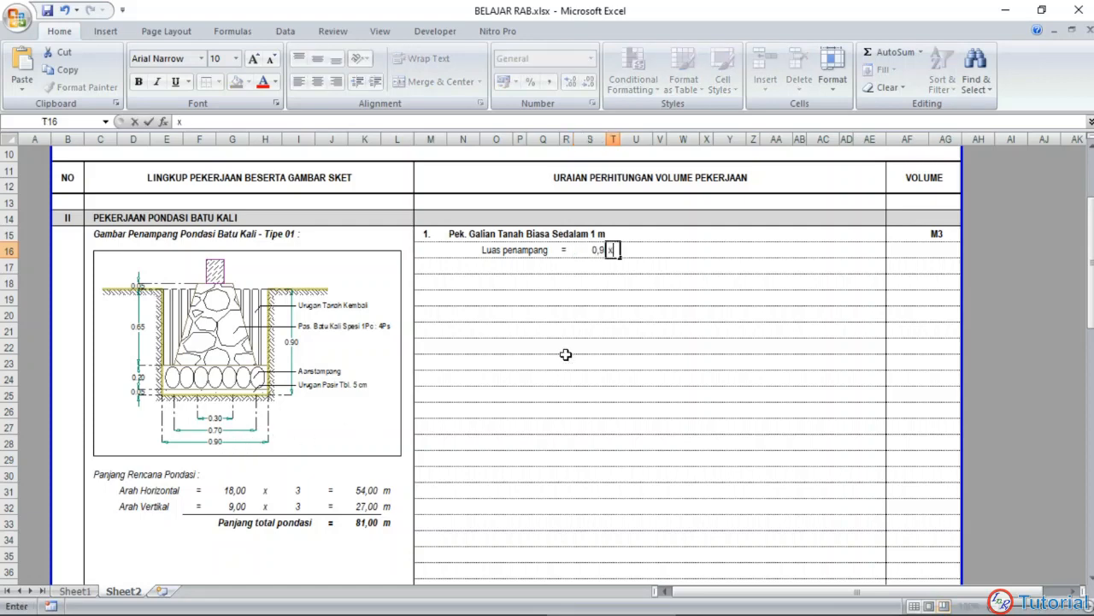
type("0,9")
key("Tab")
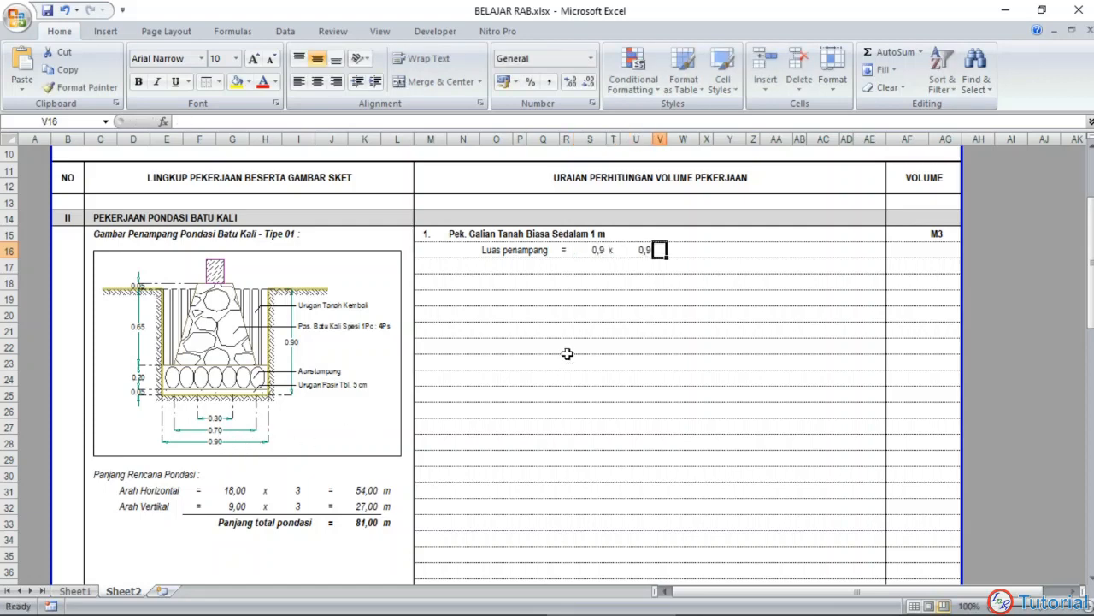
Step: Show the first dimension in S16 with two decimal places
left_click(590, 249)
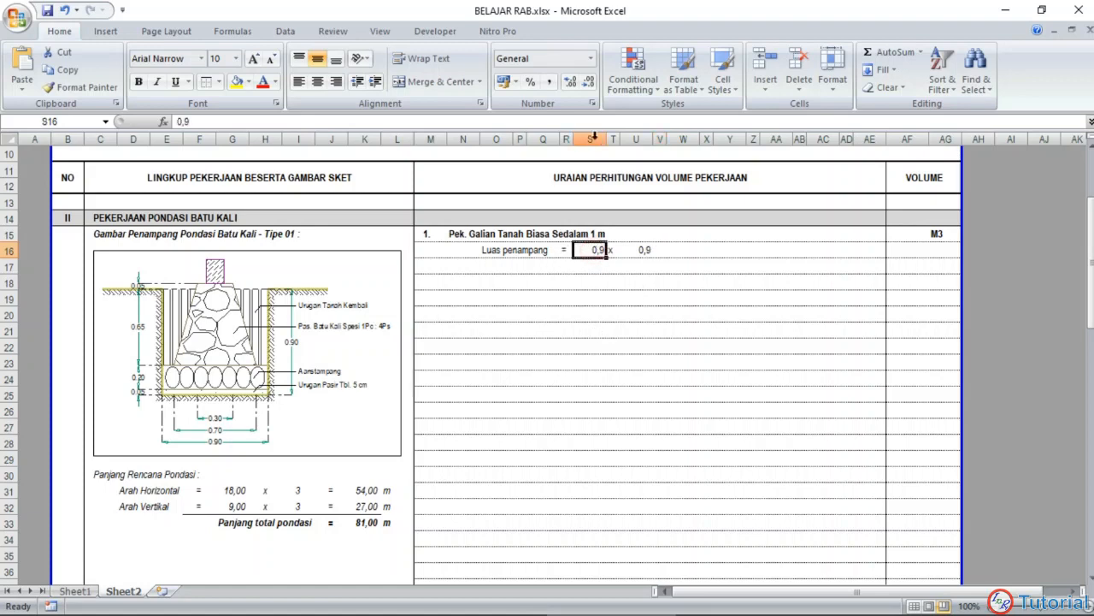
left_click(571, 82)
left_click(571, 82)
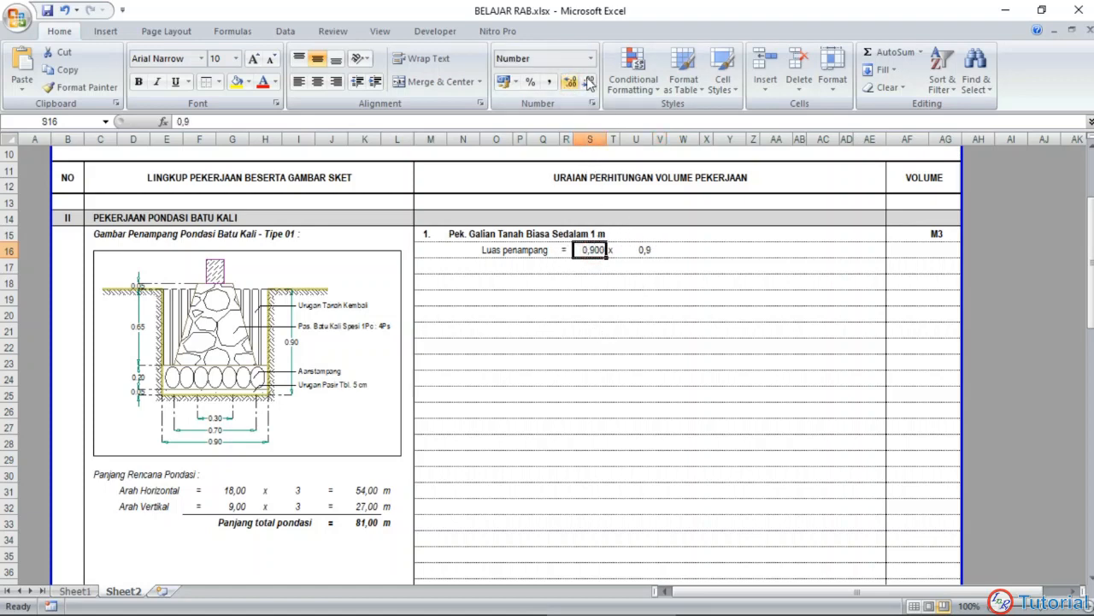
left_click(588, 83)
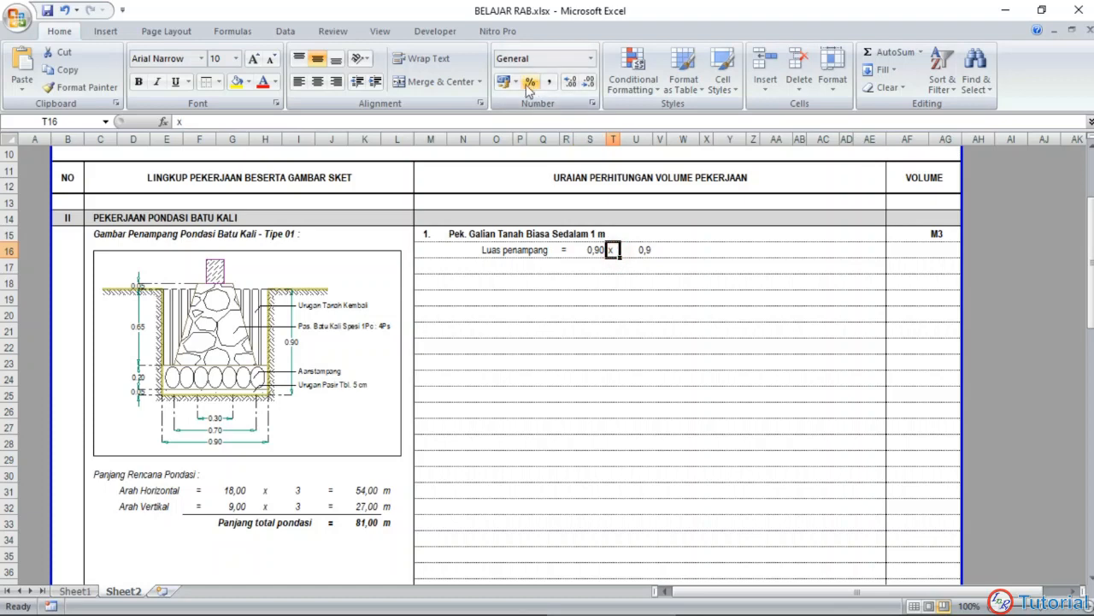
left_click(636, 270)
left_click(630, 313)
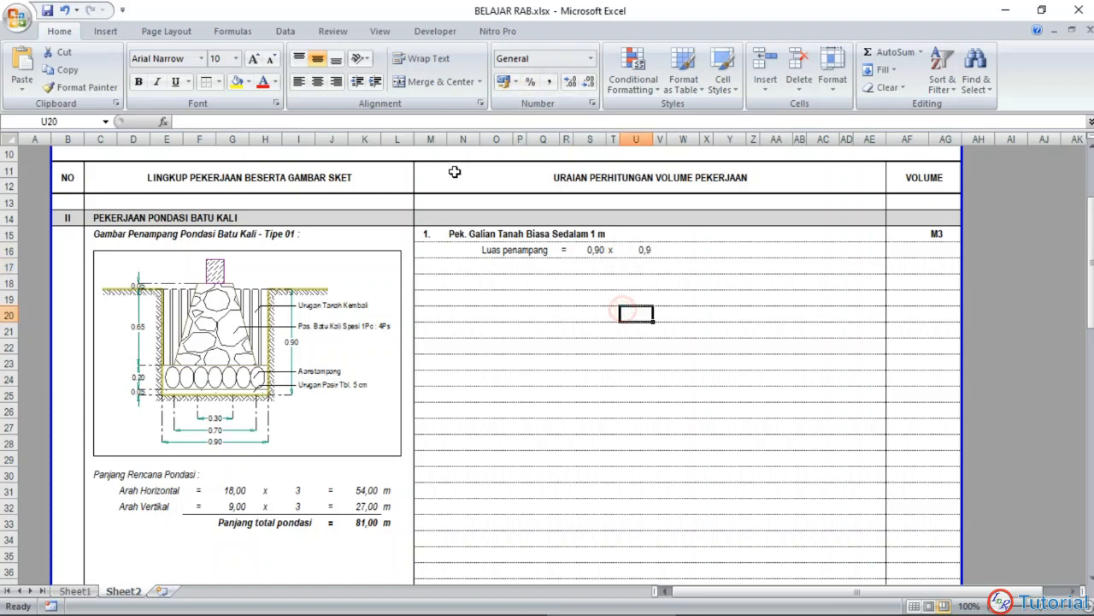
Step: Center the contents of the narrow symbol columns P, R, T, V, X, Z, AB and AD
left_click(522, 139)
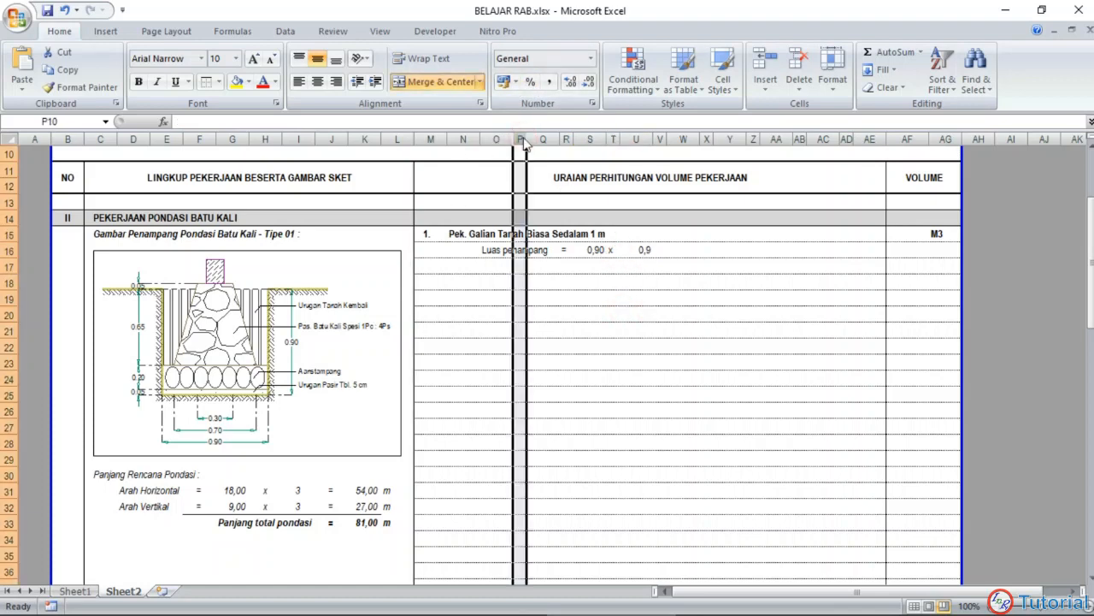
left_click(566, 139, "ctrl")
left_click(613, 138, "ctrl")
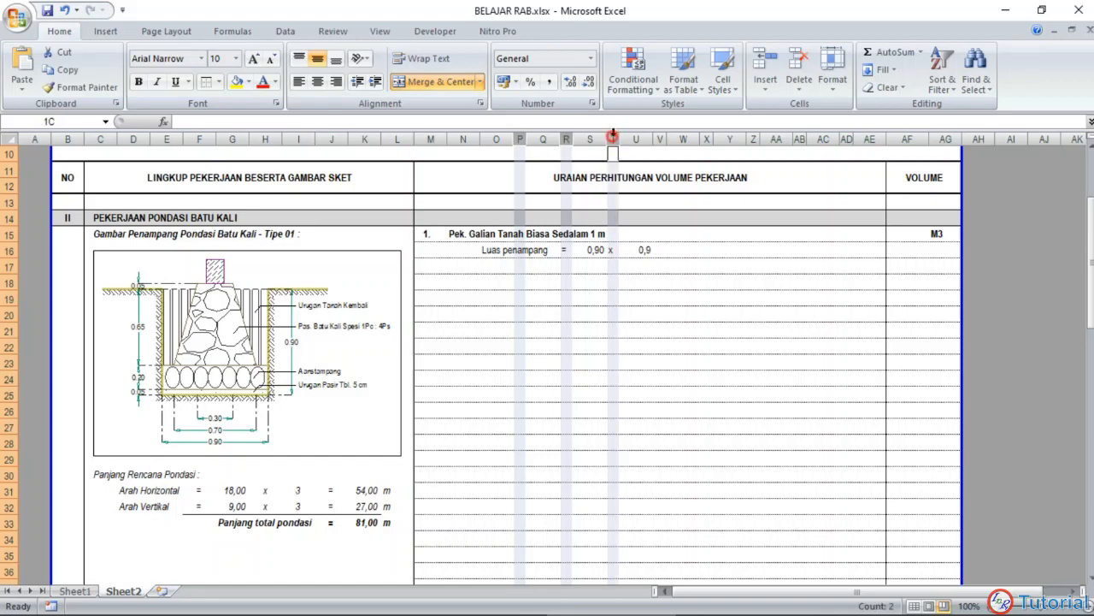
left_click(662, 139, "ctrl")
left_click(707, 138, "ctrl")
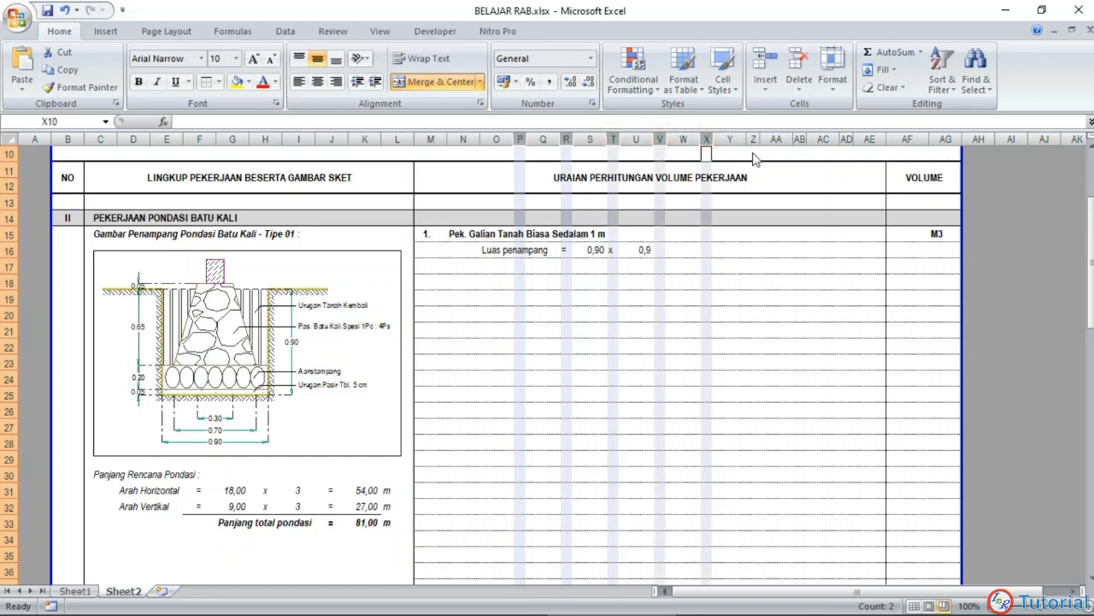
left_click(753, 138, "ctrl")
left_click(799, 138, "ctrl")
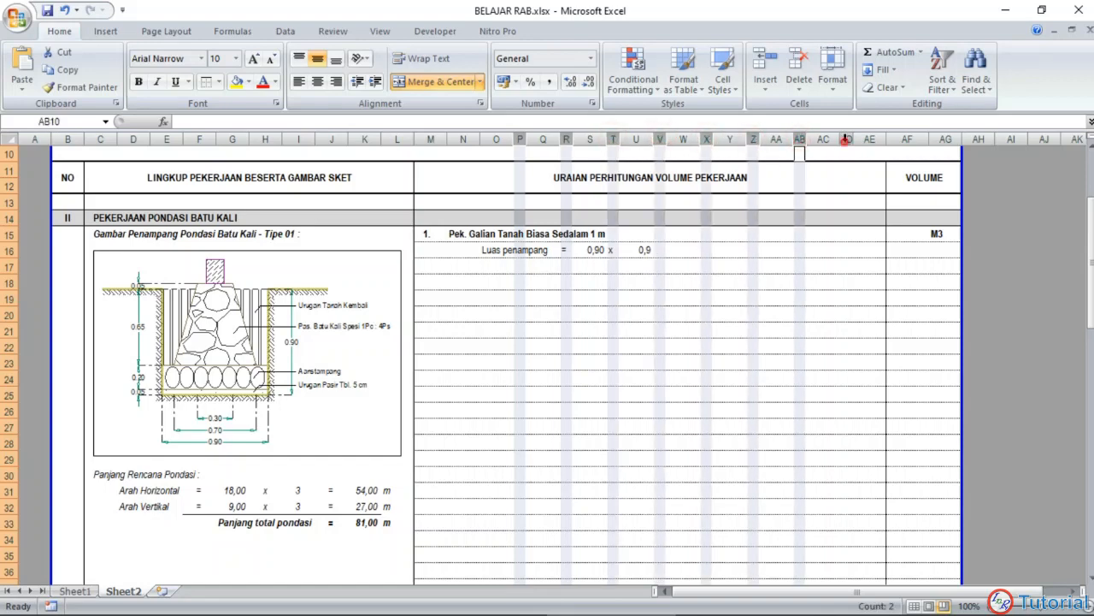
left_click(846, 139, "ctrl")
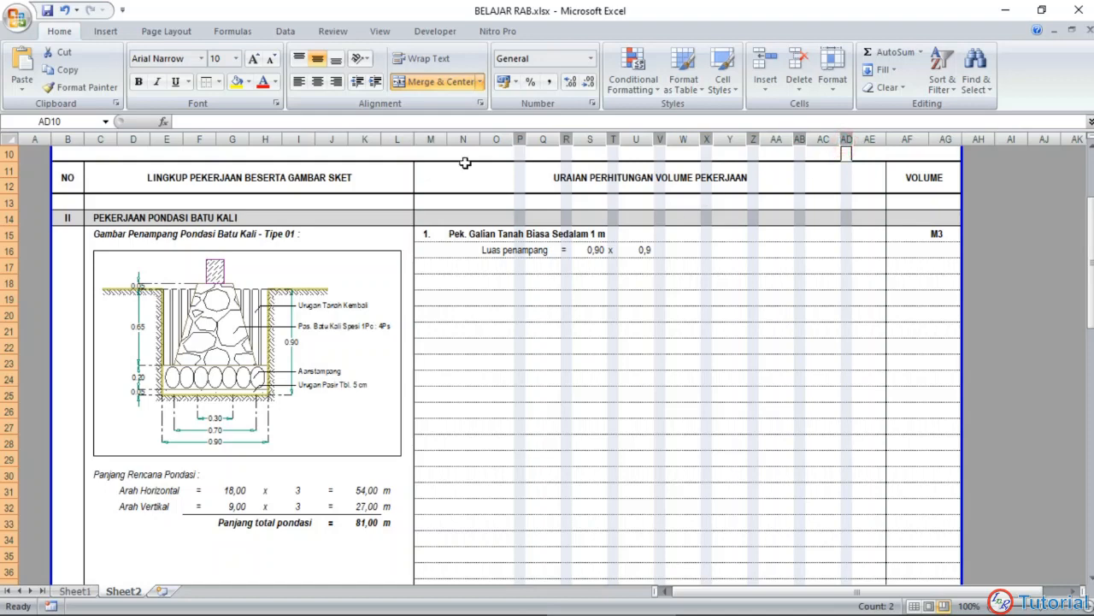
left_click(576, 309)
Step: Show the second dimension in U16 with two decimal places
scroll(656, 291, "up", 1)
left_click(640, 297)
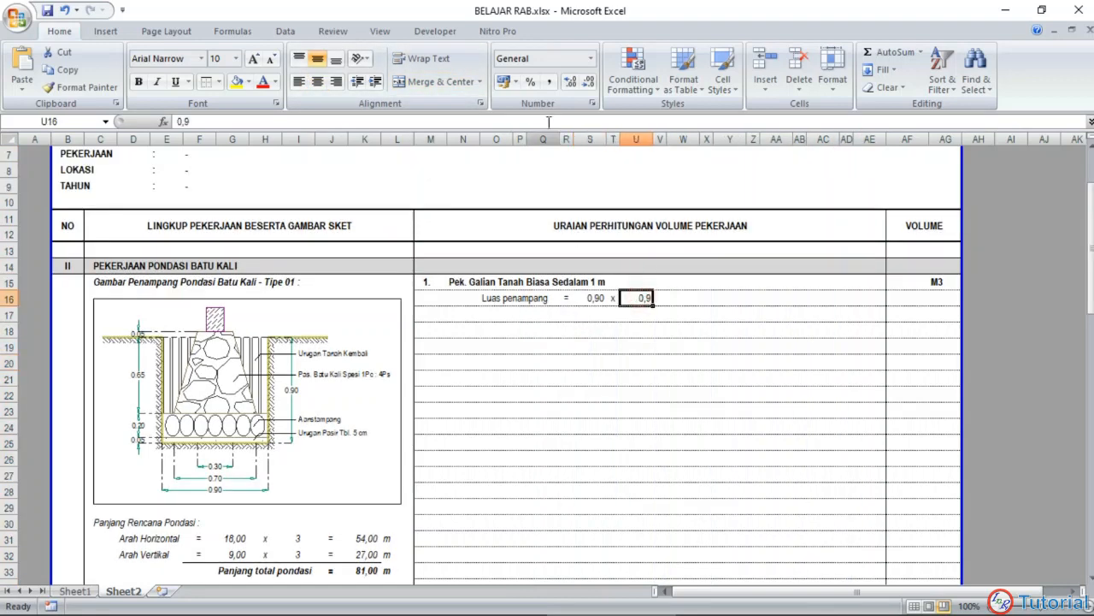
left_click(571, 84)
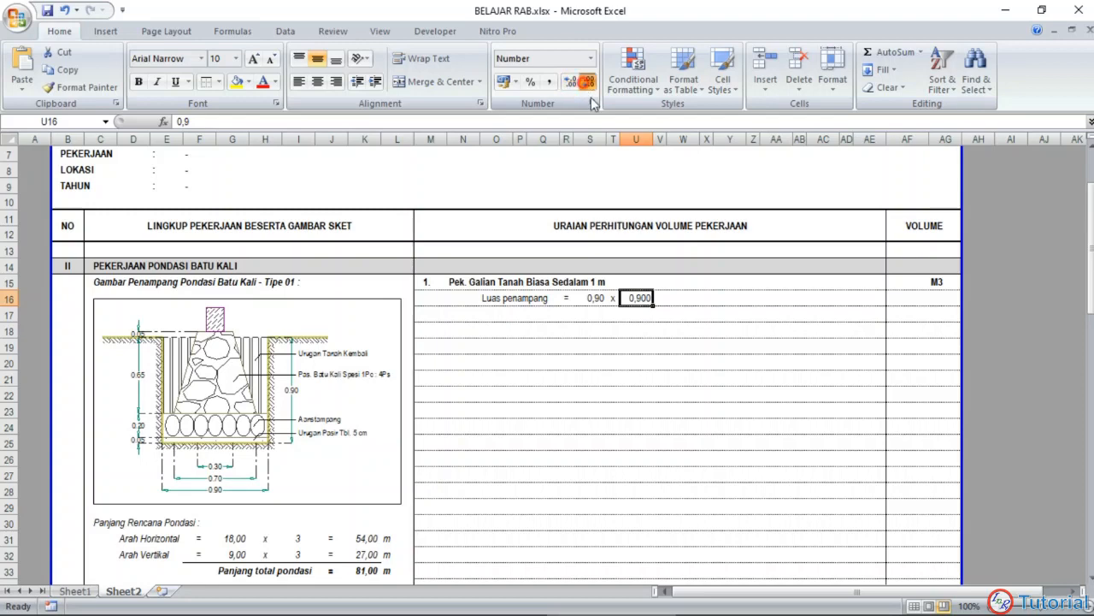
left_click(660, 298)
type("'=")
key("Return")
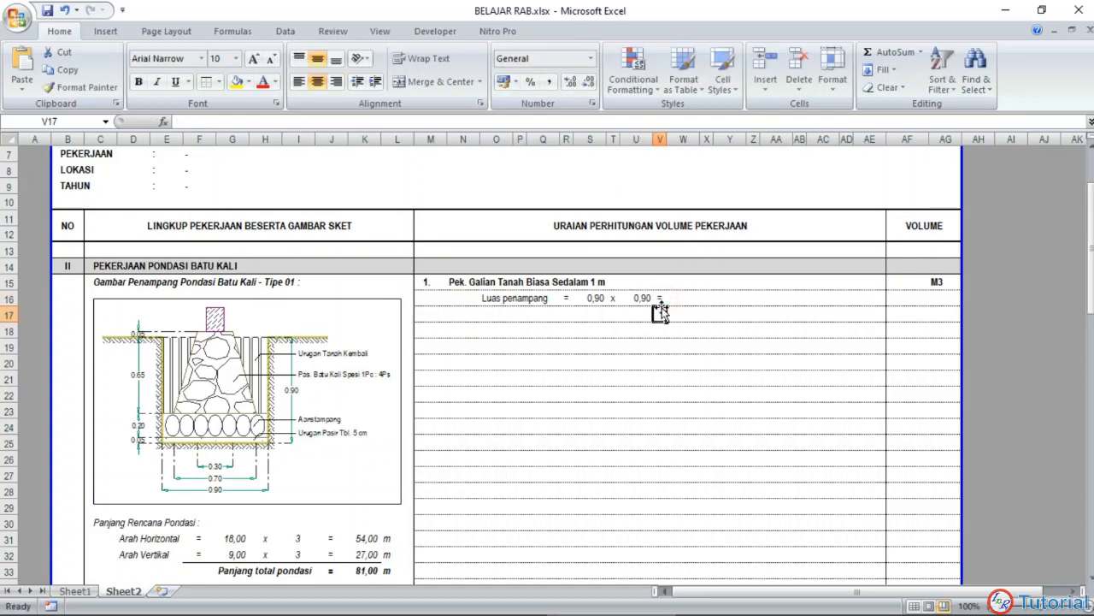
left_click(659, 297)
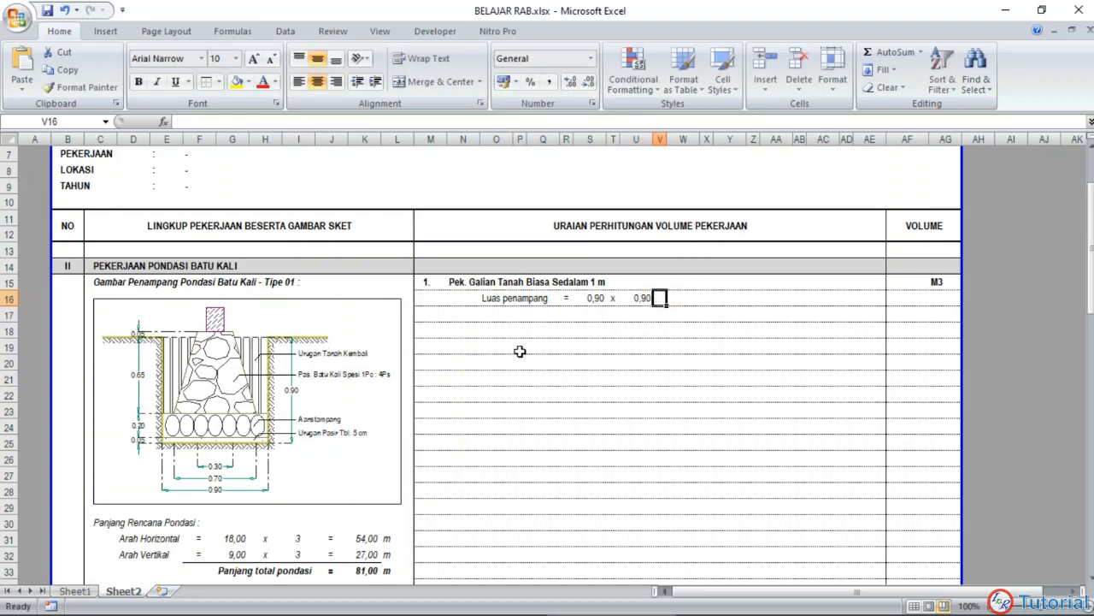
Step: Put an equals sign in R17 and calculate the cross-section area in S17 with the formula =S16*U16
left_click(565, 315)
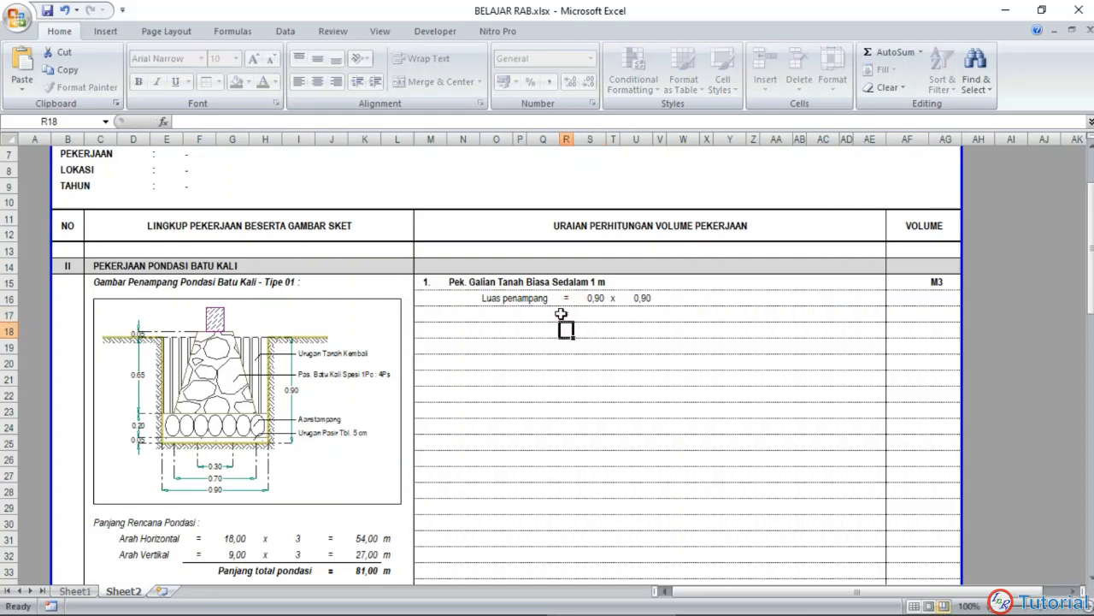
type("'=")
left_click(589, 314)
type("=")
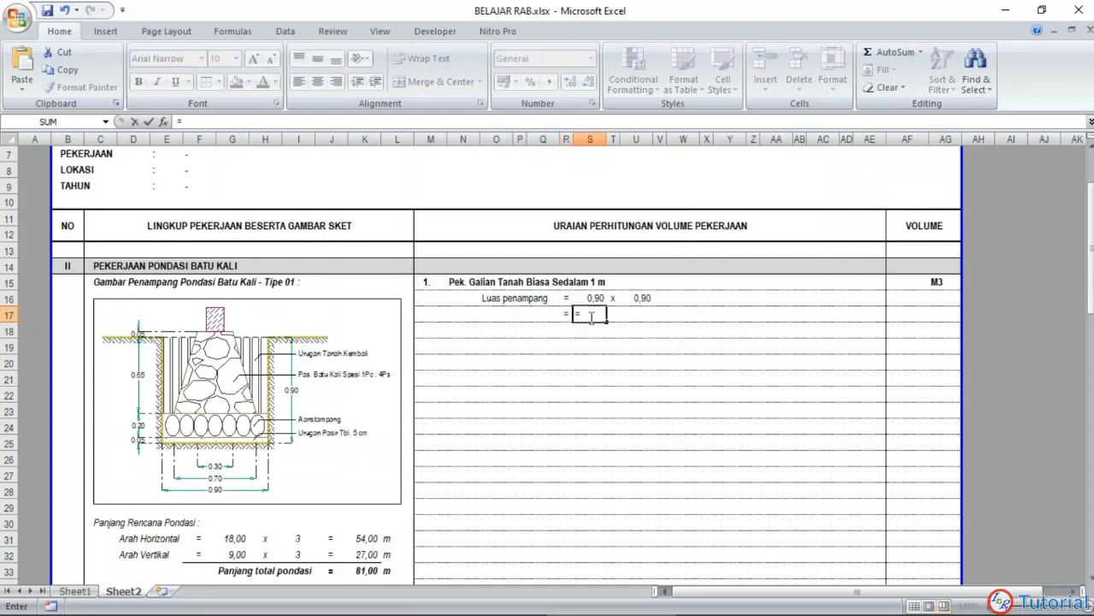
left_click(586, 299)
type("*")
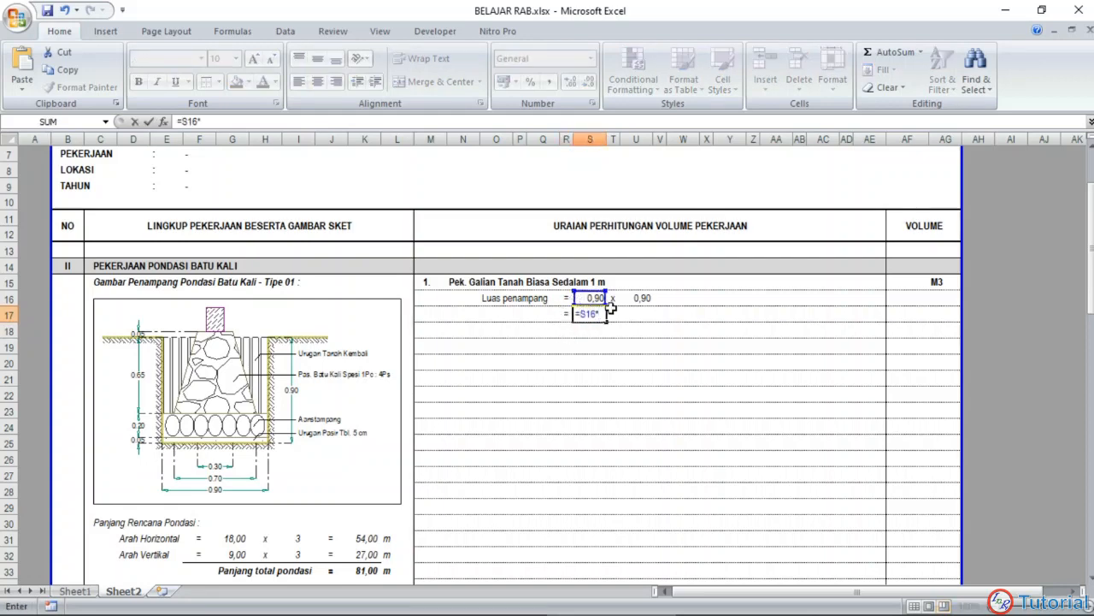
left_click(638, 296)
key("Return")
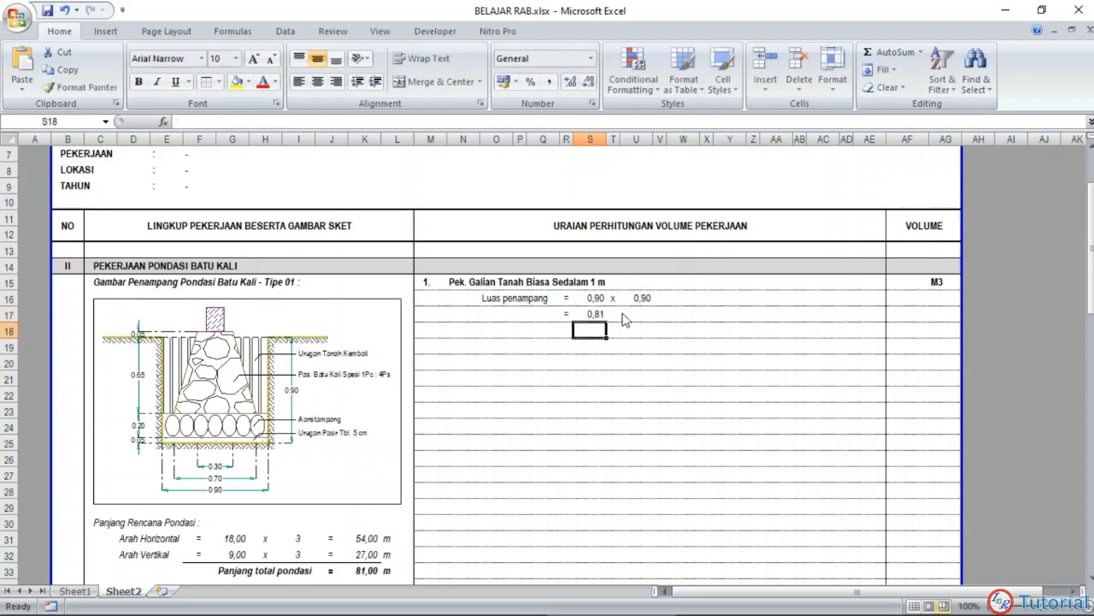
Step: Enter the unit m2 in T17, beside the cross-section area
left_click(614, 315)
type("m")
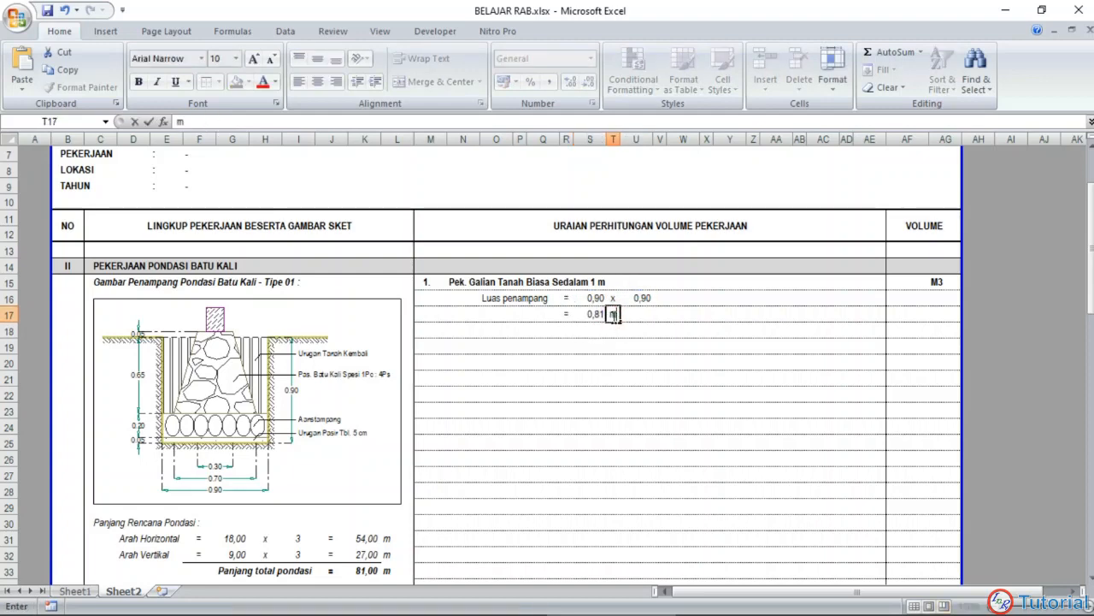
type("2")
key("Return")
left_click(481, 376)
Step: Label O18 as Volume and put an equals sign in R18
left_click(498, 329)
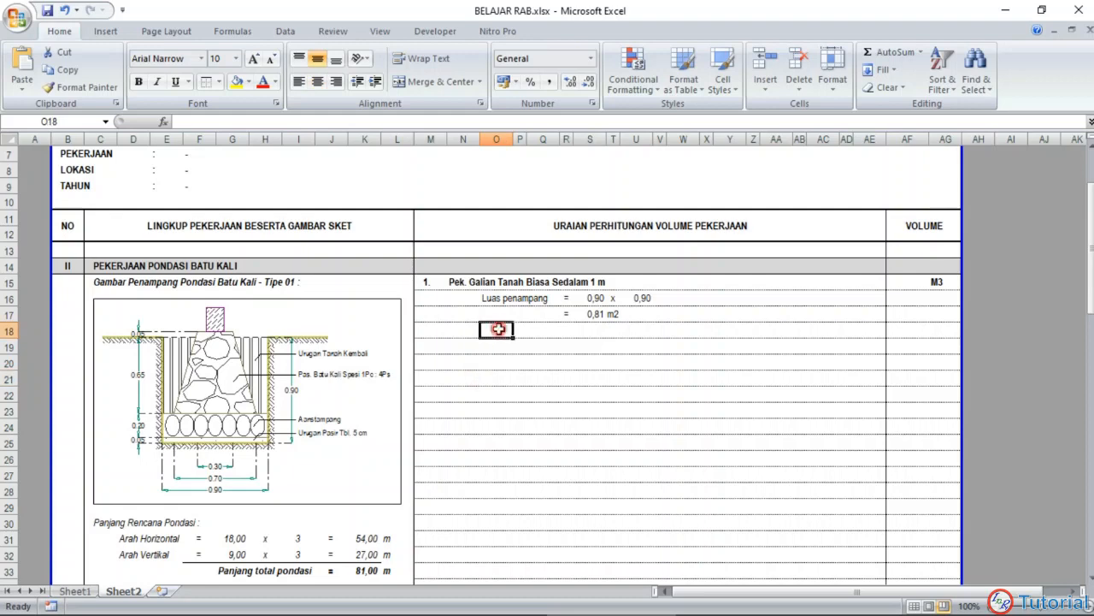
type("Volume")
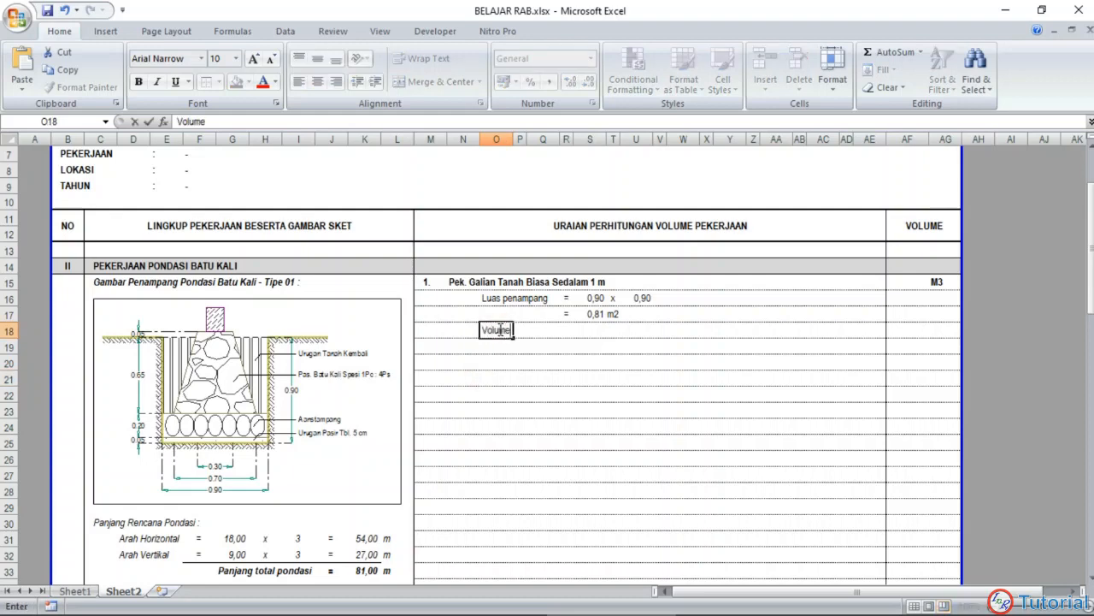
key("Return")
left_click(566, 330)
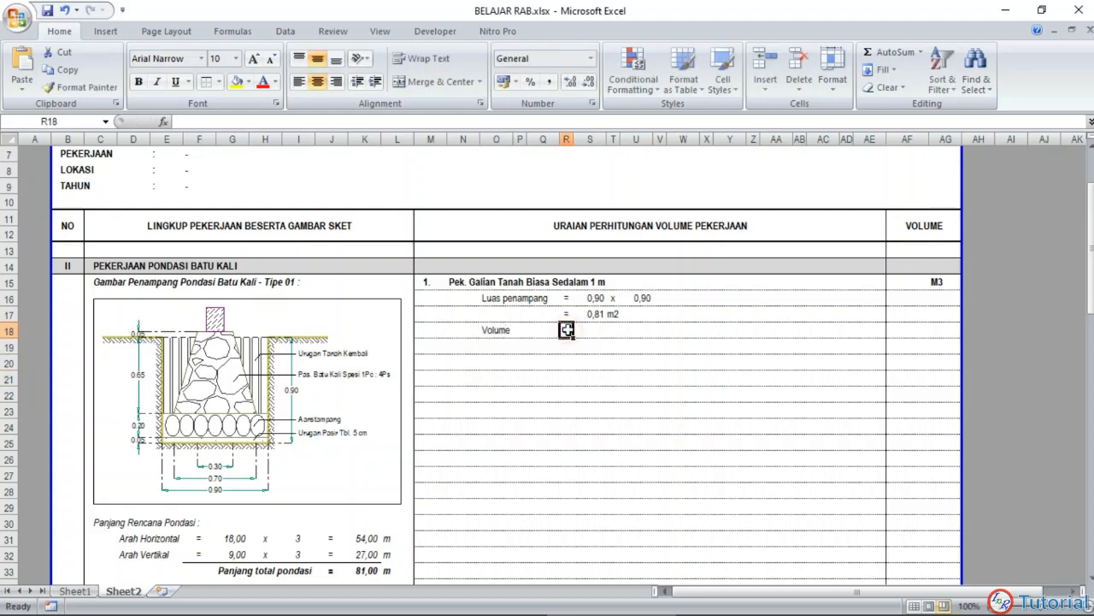
type("=")
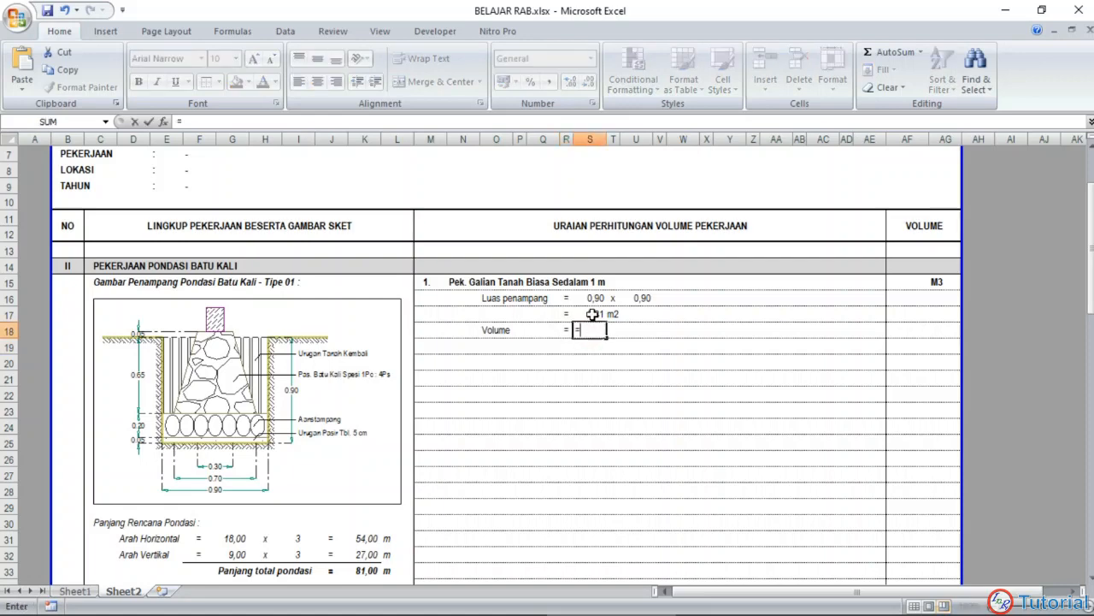
Step: Fill the volume row with S18 linked to the area in S17, an x in T18, and U18 linked to the total foundation length in K33
left_click(590, 314)
key("Return")
left_click(610, 331)
type("x")
key("Right")
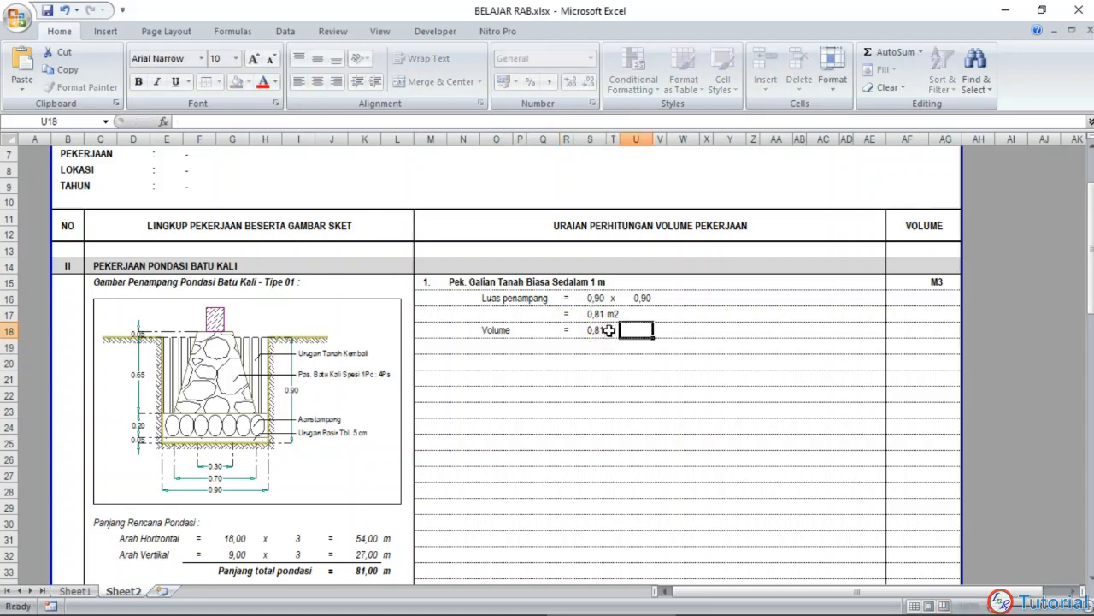
type("=")
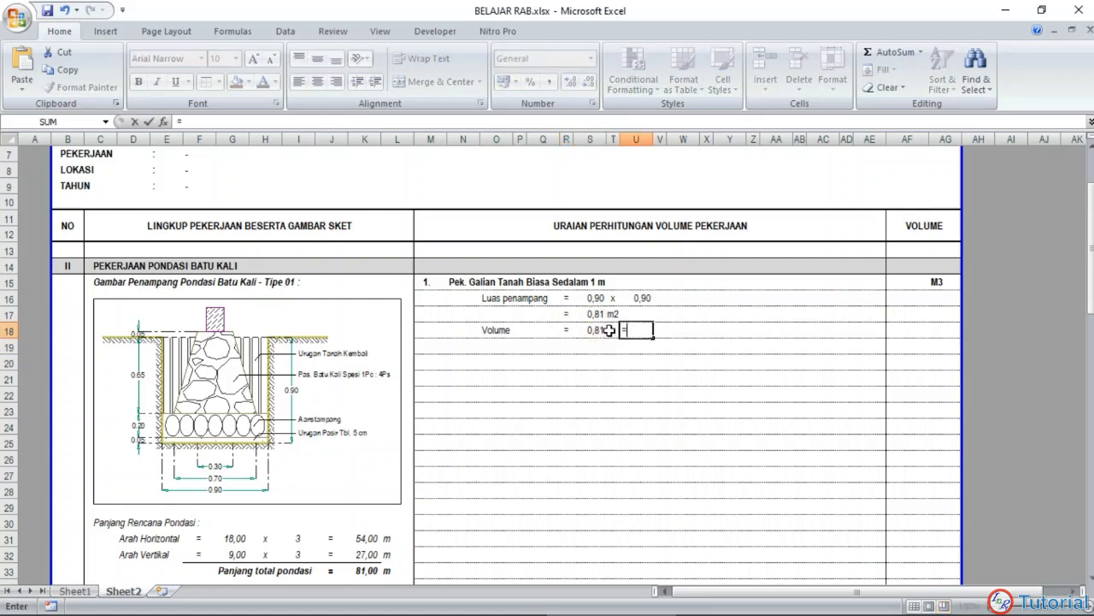
left_click(363, 569)
key("Return")
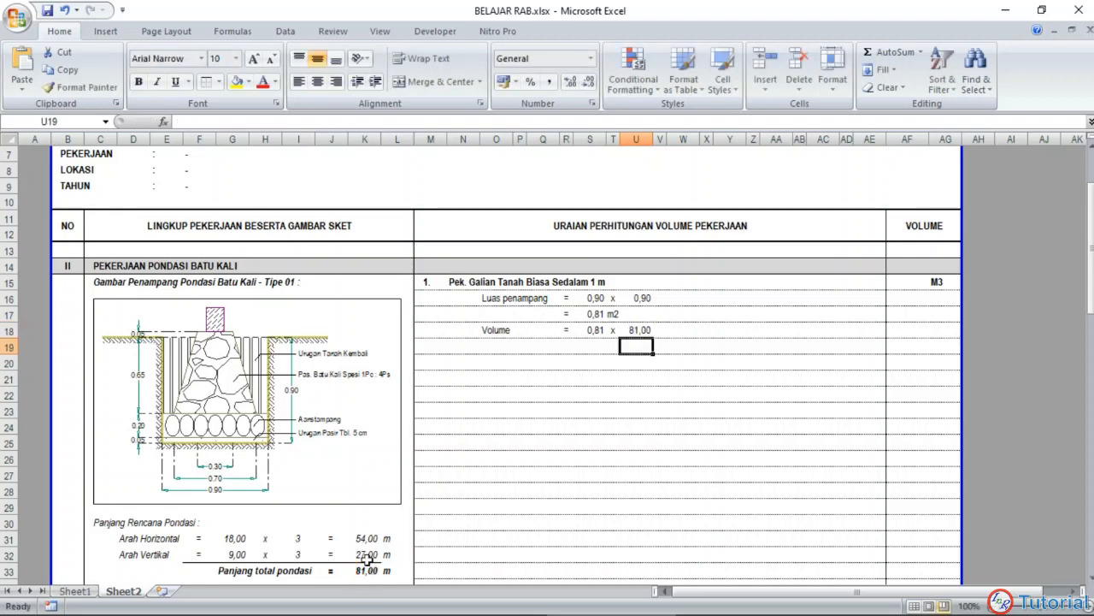
Step: Put an equals sign in R19 and copy the area formula and its unit from S17:T17 to S19:T19
left_click(559, 345)
type("=")
key("Return")
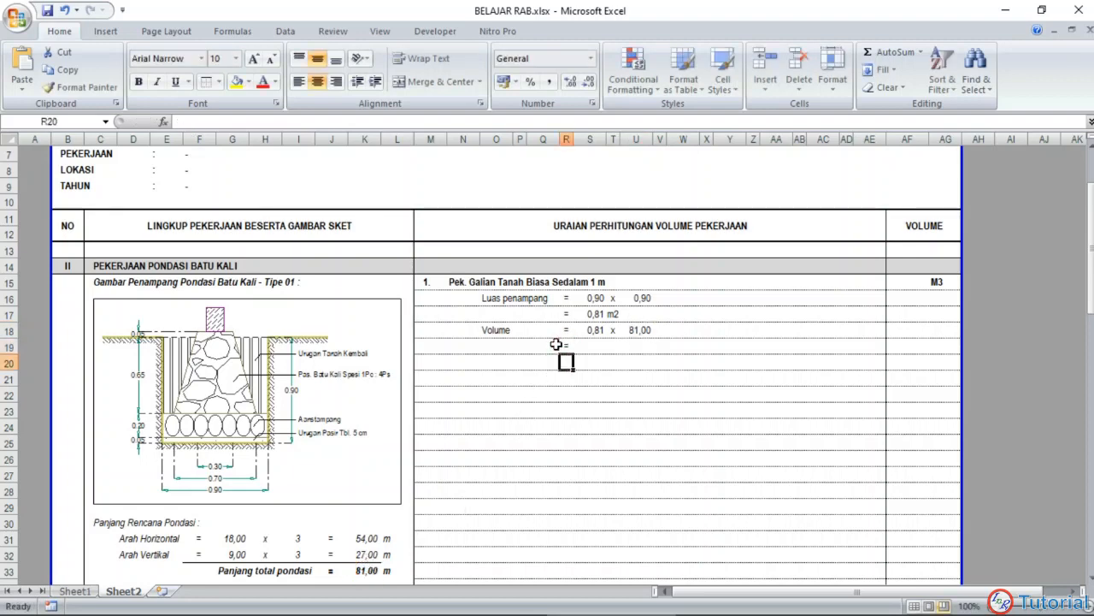
left_click(593, 314)
key("ctrl+c")
key("Down")
key("Down")
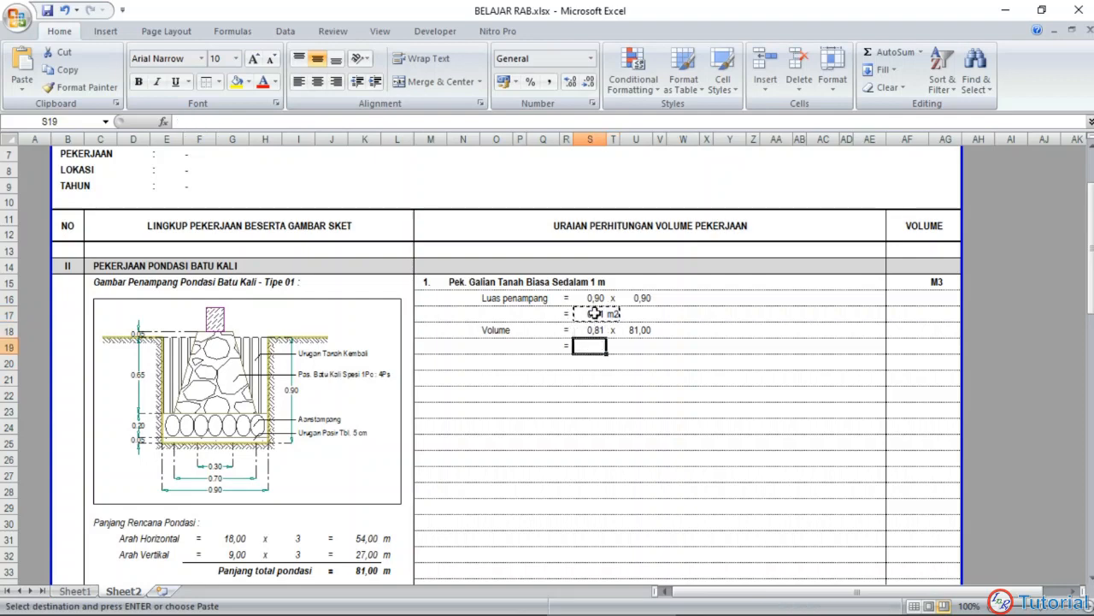
key("ctrl+v")
key("Escape")
Step: Change the unit in T19 to m3
left_click(612, 346)
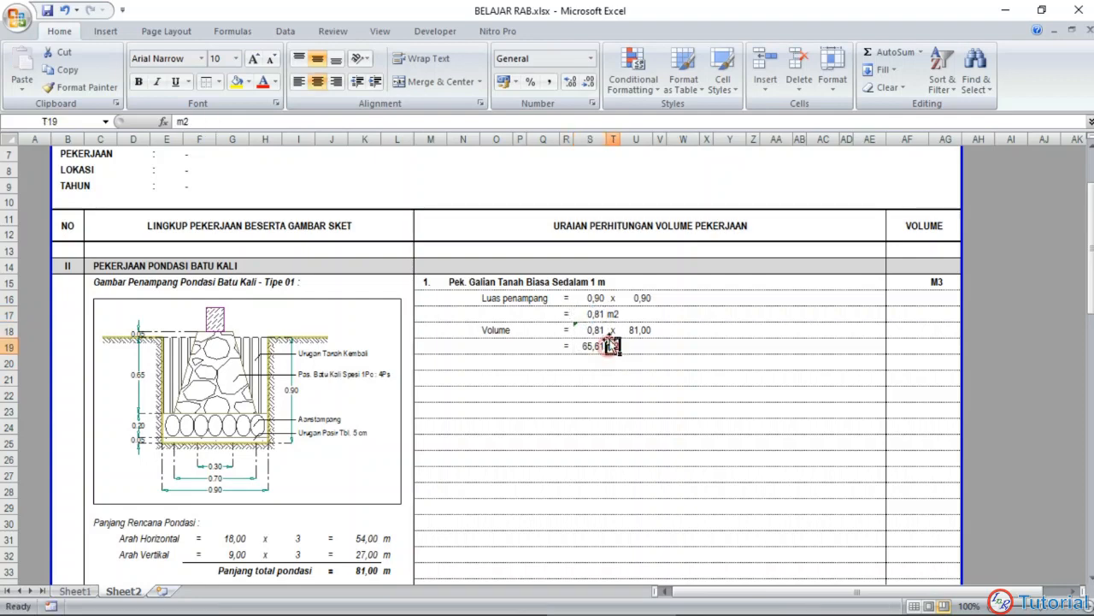
type("m3")
key("Return")
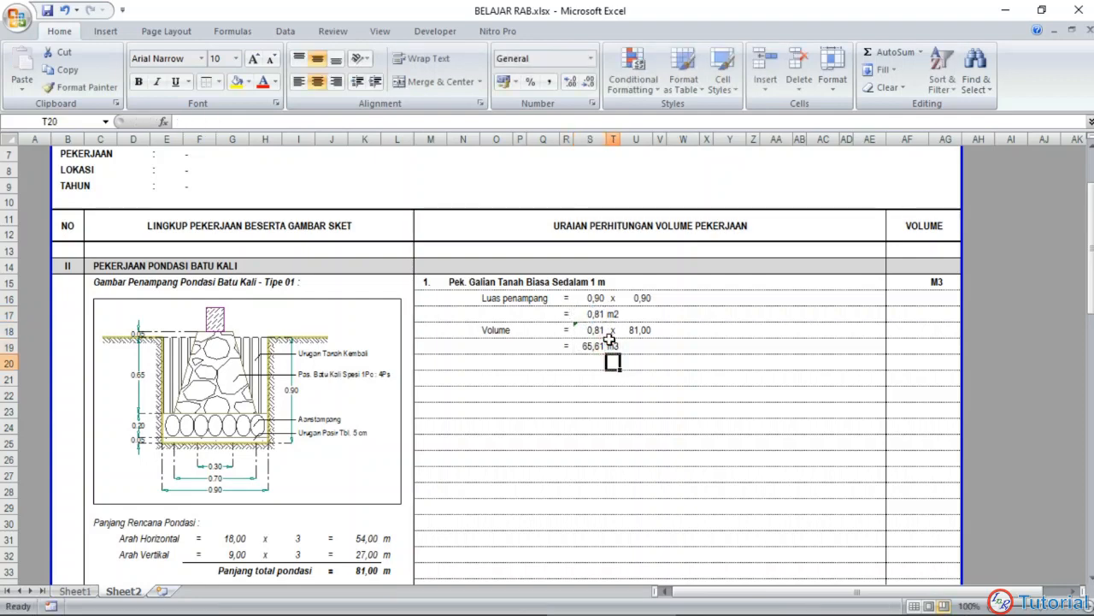
Step: Link item 1's entry in the VOLUME column, cell AF15, to the calculated volume in S19
left_click(901, 285)
type("=")
left_click(590, 346)
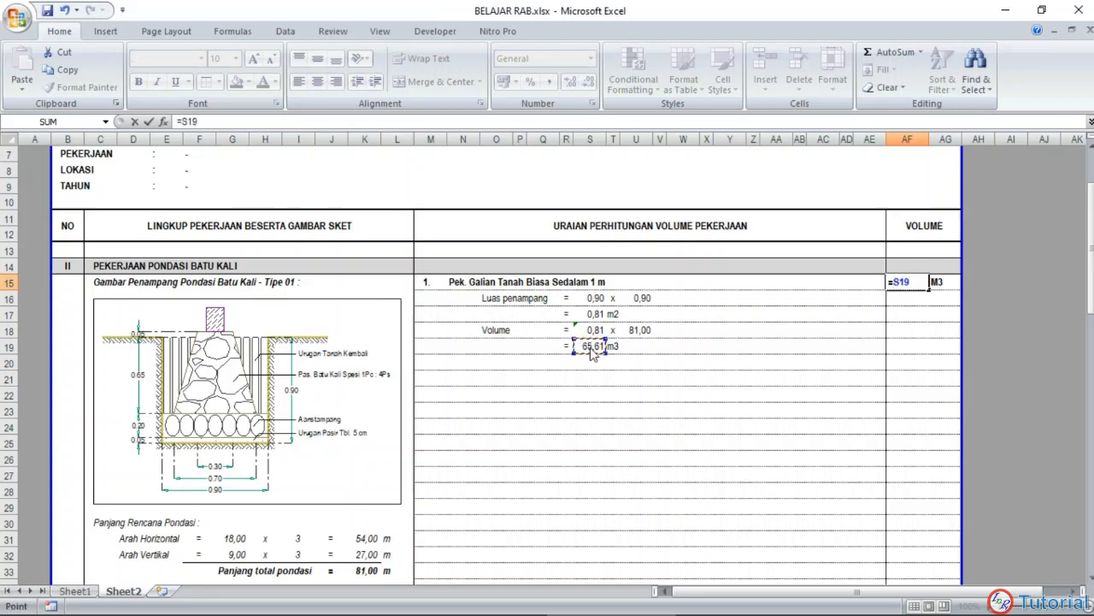
key("Return")
left_click(590, 379)
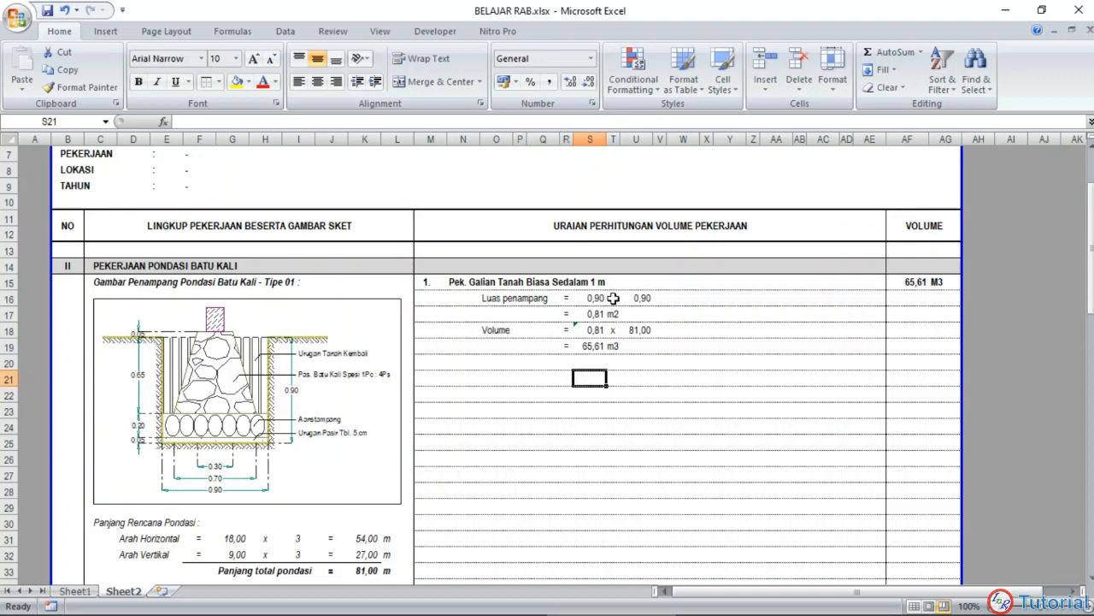
Step: Examine item 1's calculation rows, including the formulas behind the volume in S19 and the area in S17
left_click(660, 297)
left_click(693, 297)
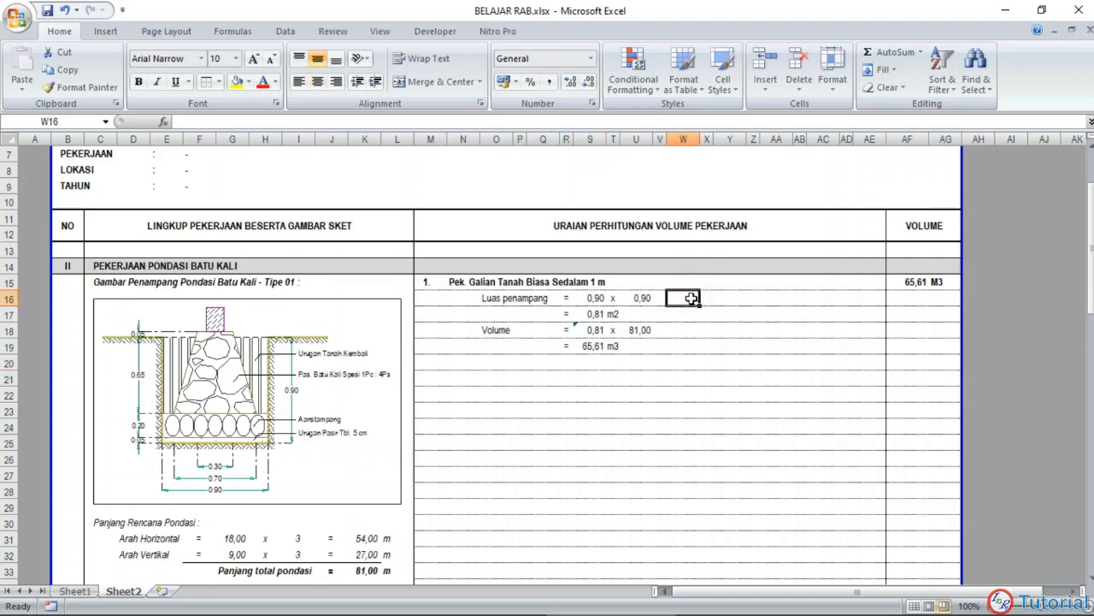
left_click(594, 349)
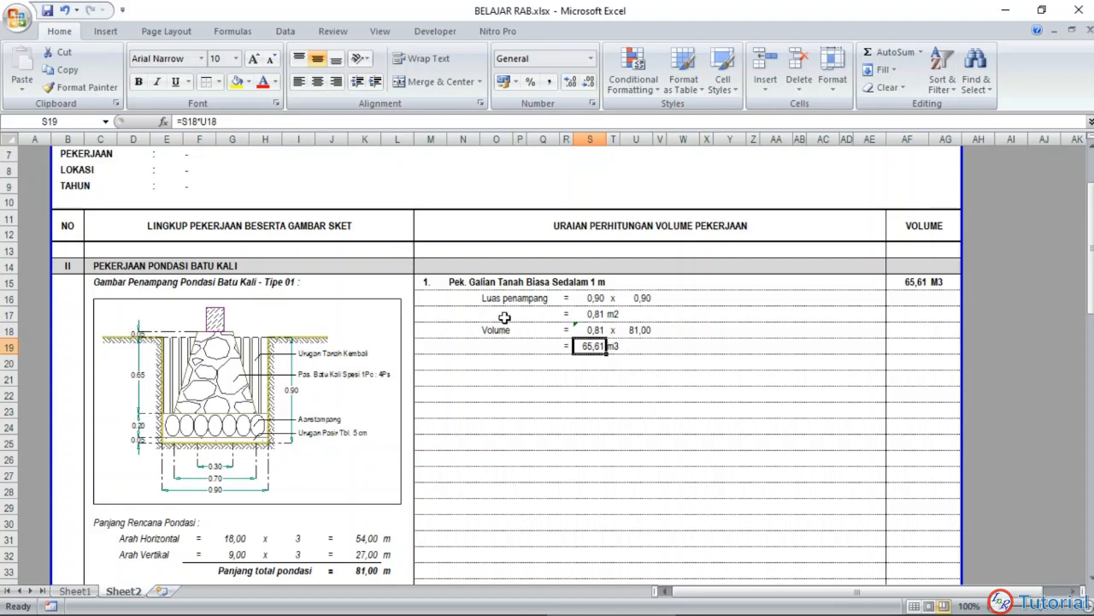
left_click_drag(504, 316, 663, 314)
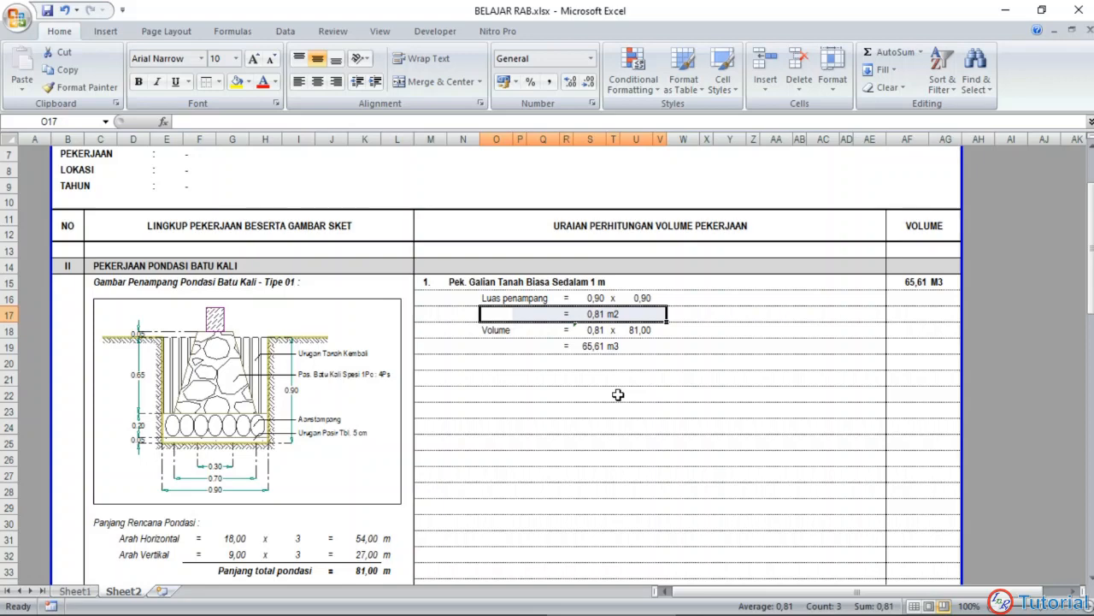
left_click(595, 314)
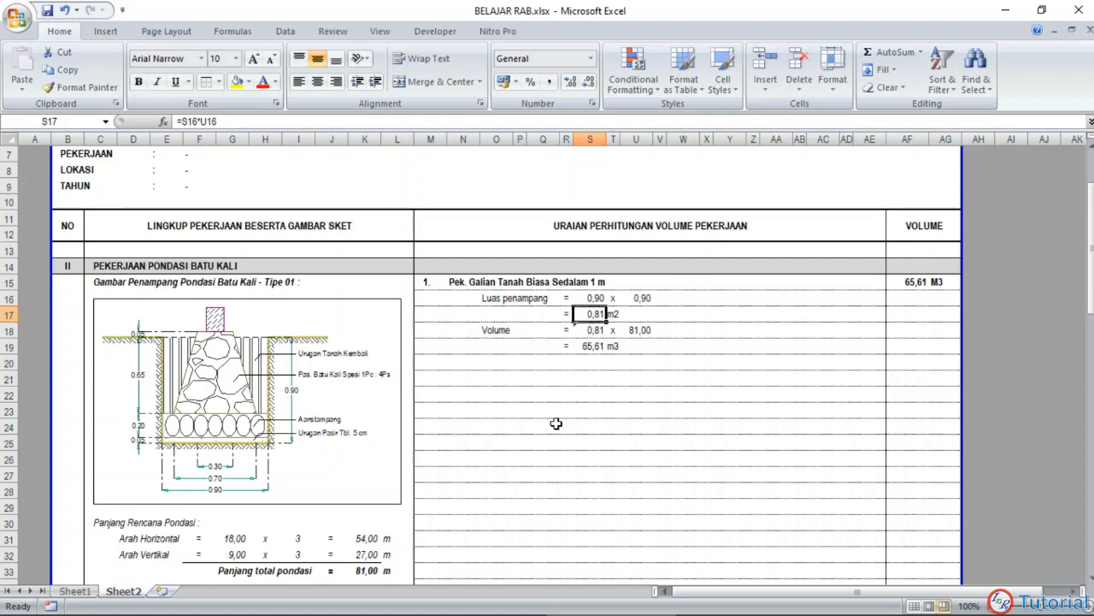
scroll(556, 423, "down", 1)
left_click(552, 373)
scroll(566, 354, "up", 1)
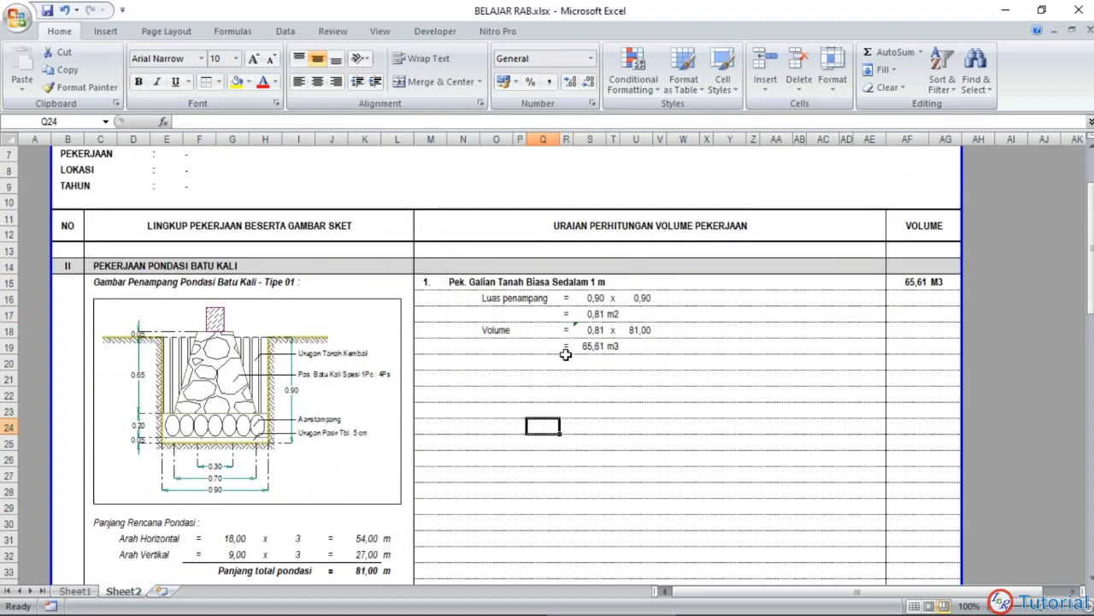
Step: Show the cross-section area in S17 with three decimal places
left_click(592, 311)
left_click(568, 81)
left_click(543, 425)
Step: Copy the item 2 heading row Pek. Urugan Pasir Tbl. 5 cm, M21:AG21, from Sheet1 to M21 on Sheet2
left_click(430, 379)
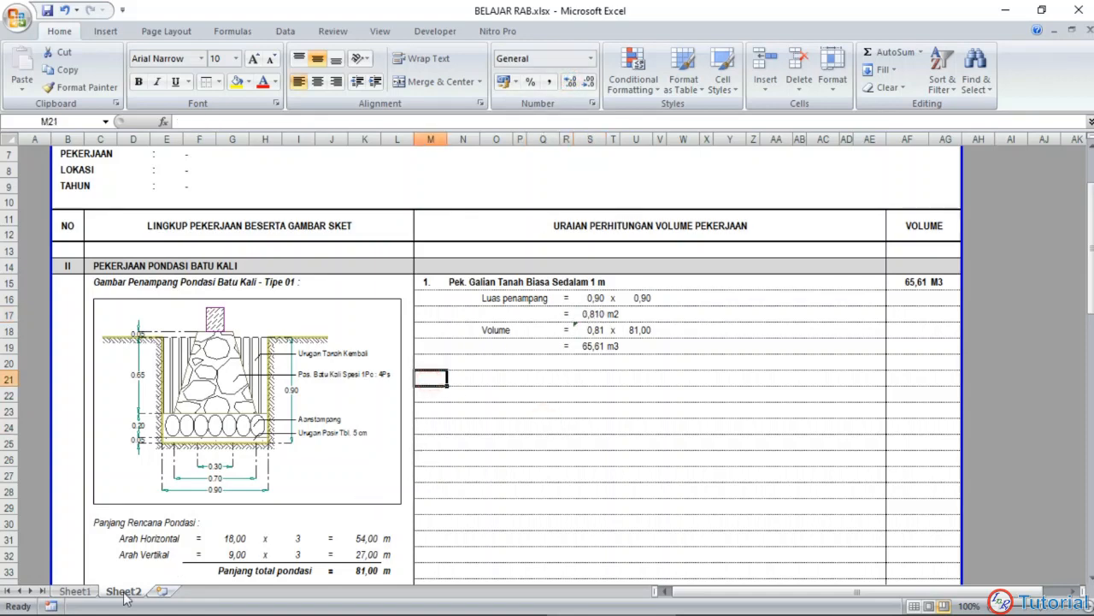
left_click(84, 590)
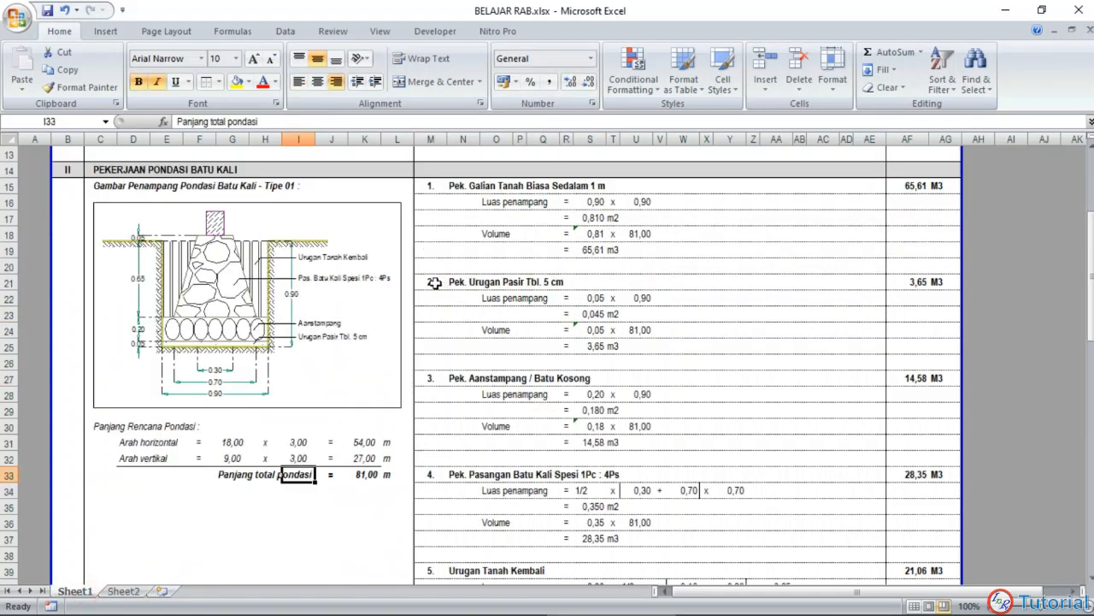
left_click_drag(435, 283, 931, 281)
key("ctrl+c")
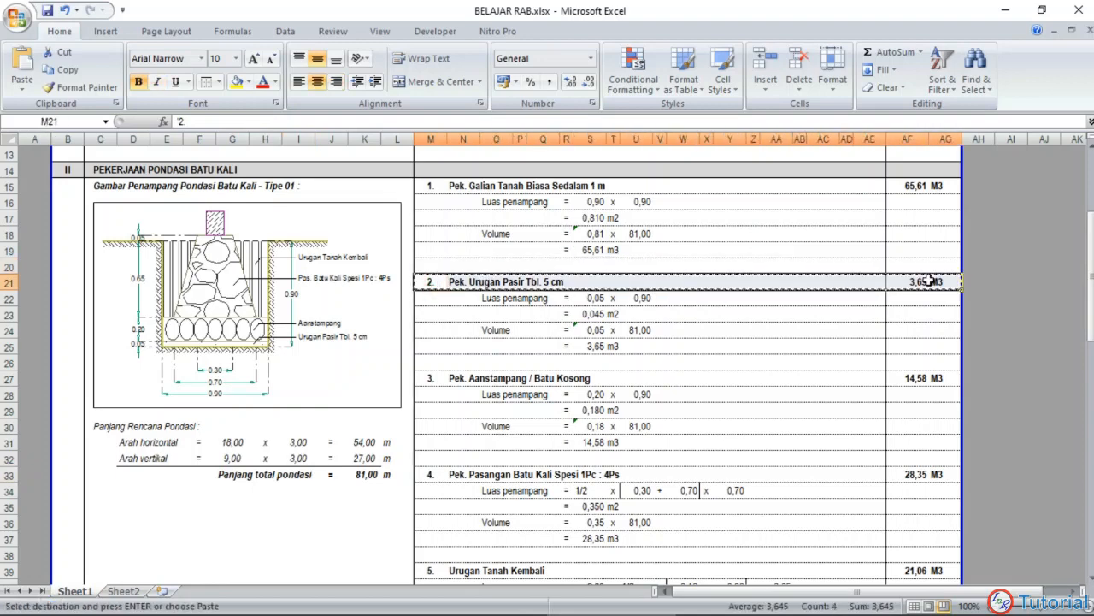
left_click(132, 590)
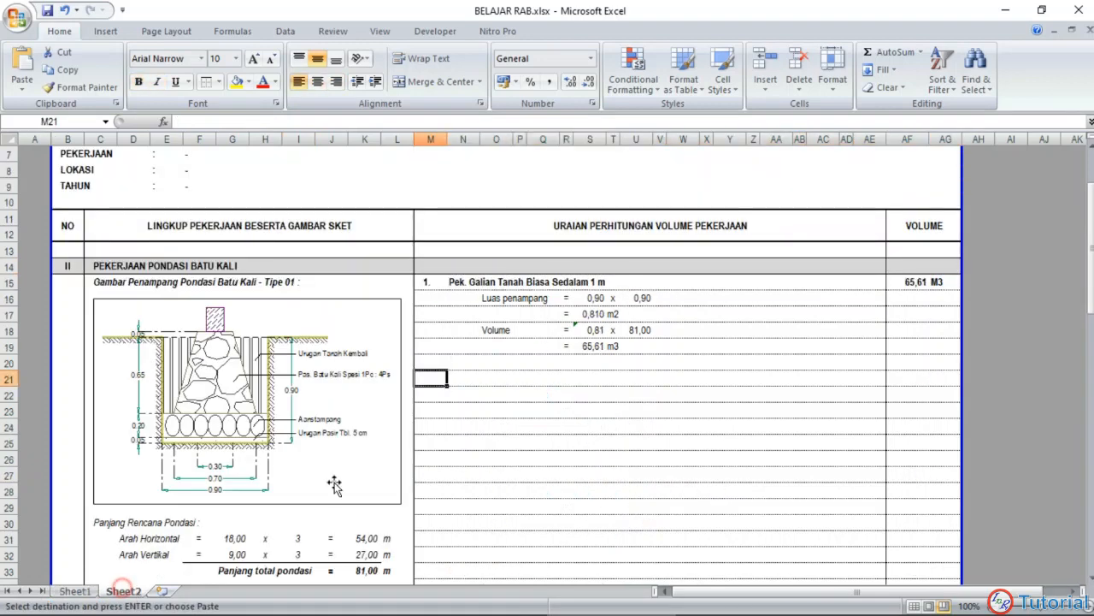
key("ctrl+v")
left_click(475, 398)
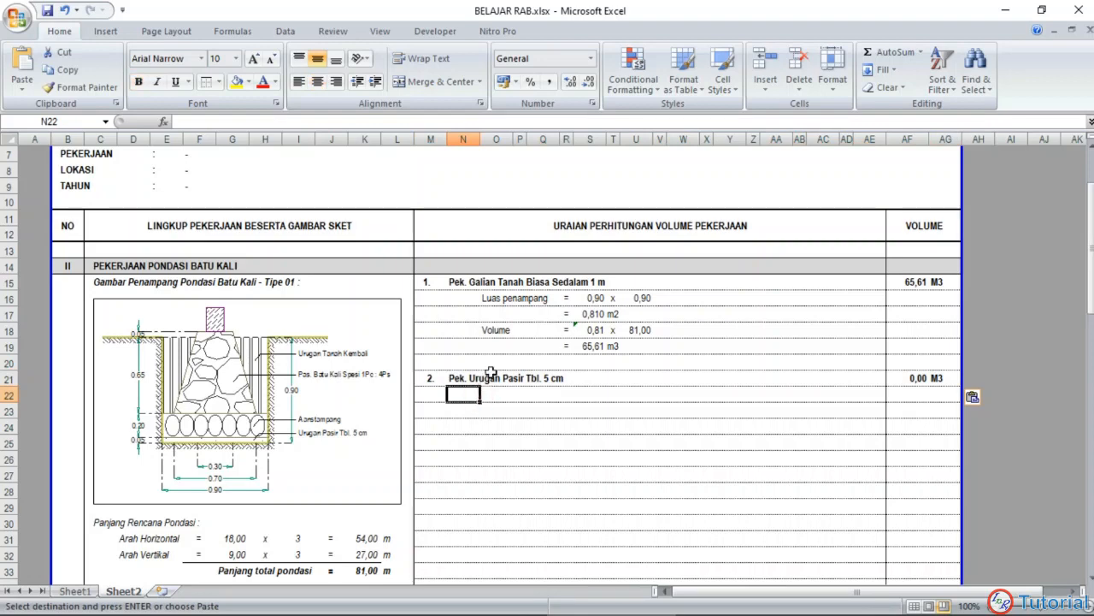
Step: Copy item 1's calculation block O16:U19 to O22, below the item 2 heading
left_click(490, 301)
left_click_drag(489, 301, 640, 349)
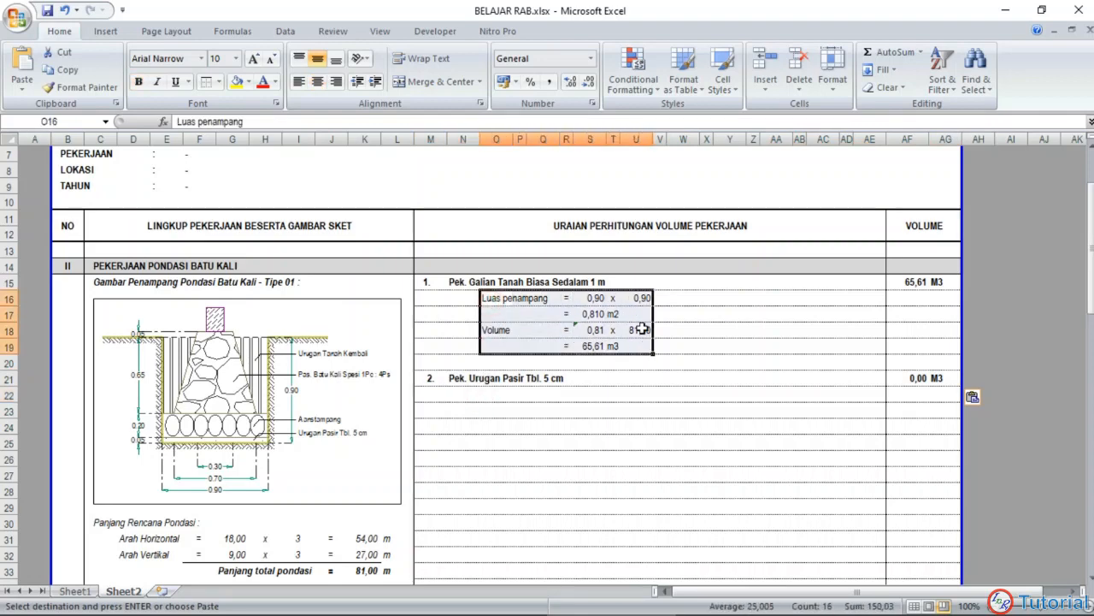
key("ctrl+c")
left_click(492, 393)
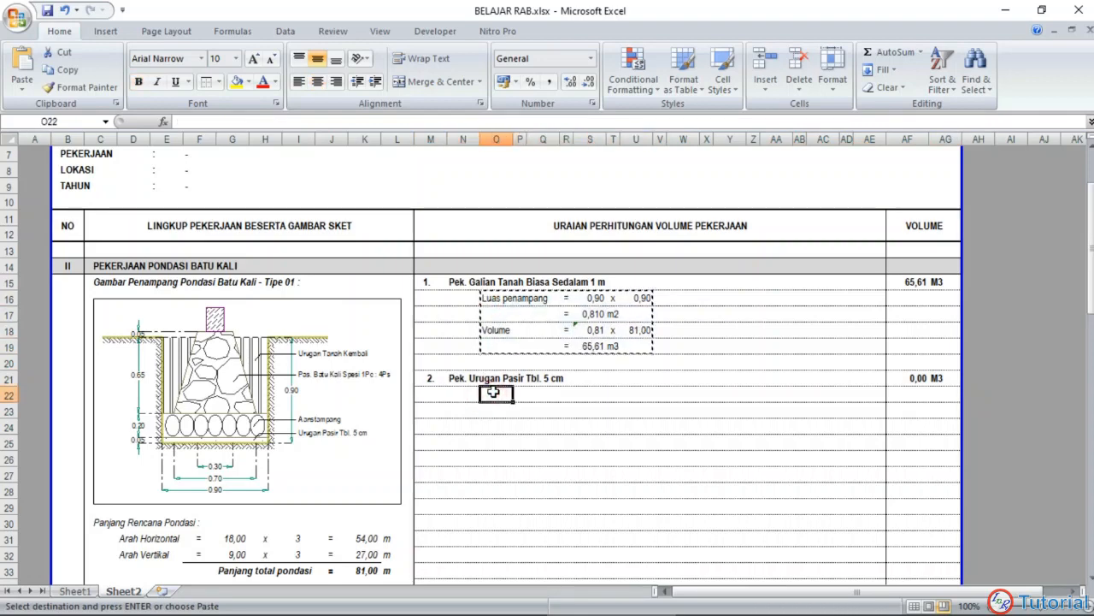
key("ctrl+v")
left_click(519, 489)
key("Escape")
Step: Set the first cross-section dimension of item 2 in S22 to 0,05
left_click(590, 394)
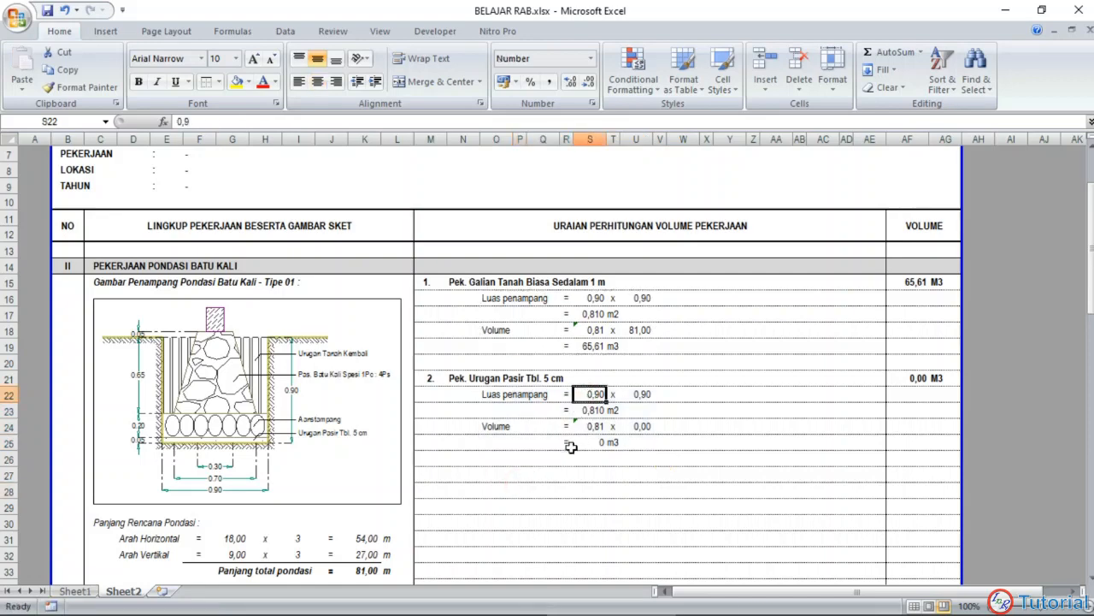
type("0,05")
key("Return")
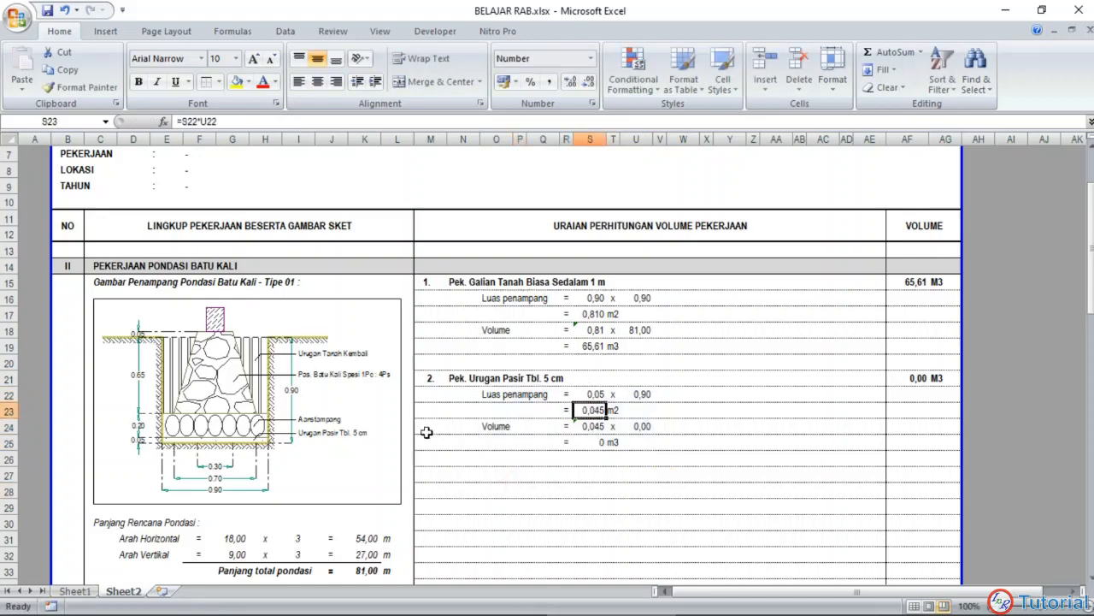
Step: Link item 2's length in U24 to the total foundation length in K33, and check the volume formula in AF21
left_click(641, 427)
type("=")
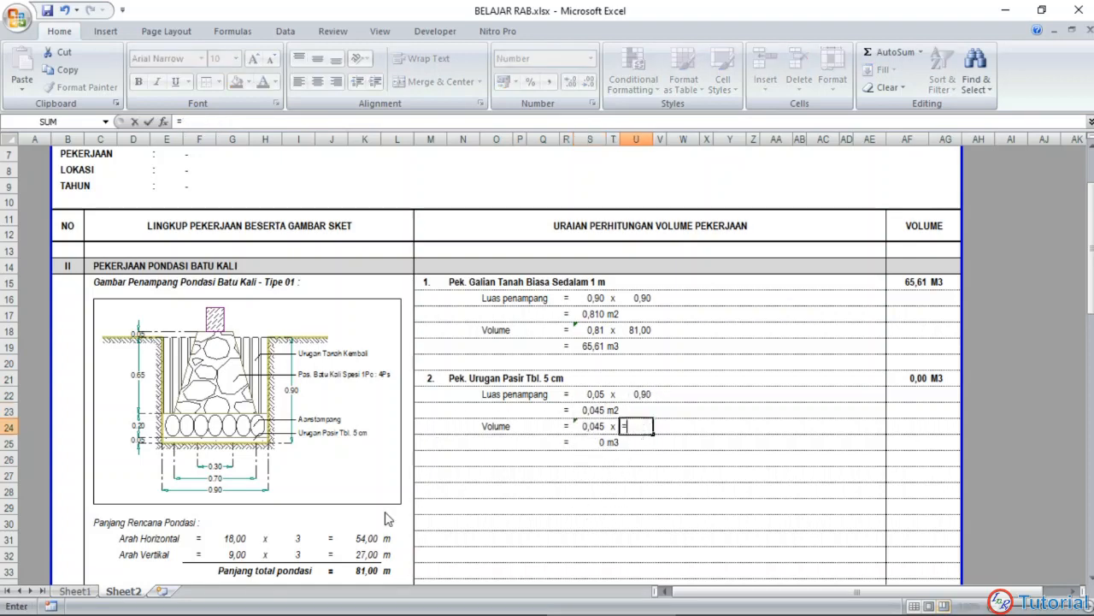
left_click(369, 572)
key("Return")
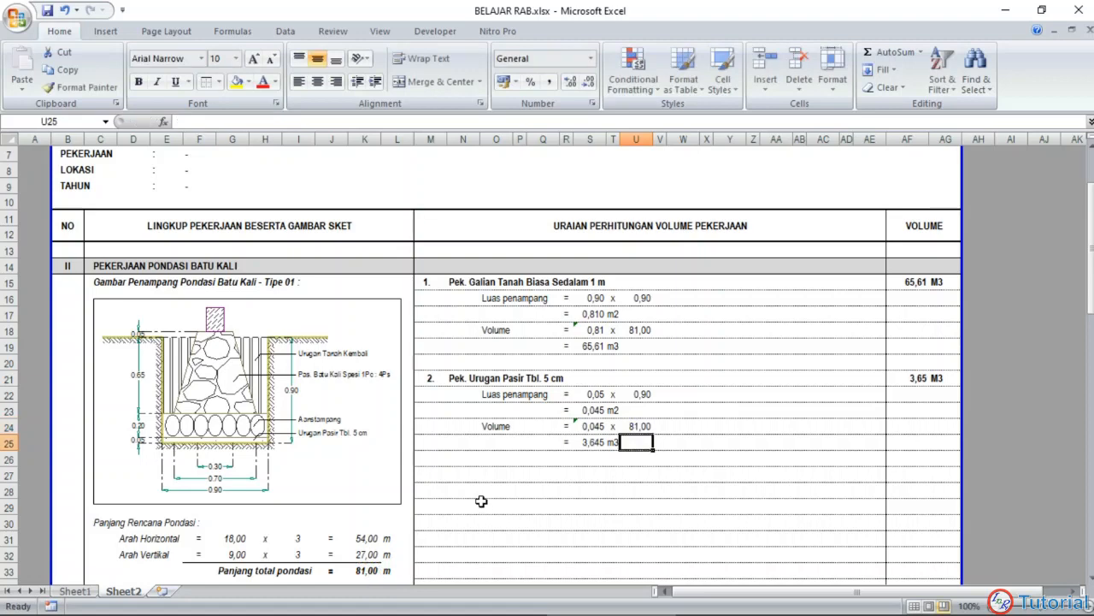
left_click(912, 377)
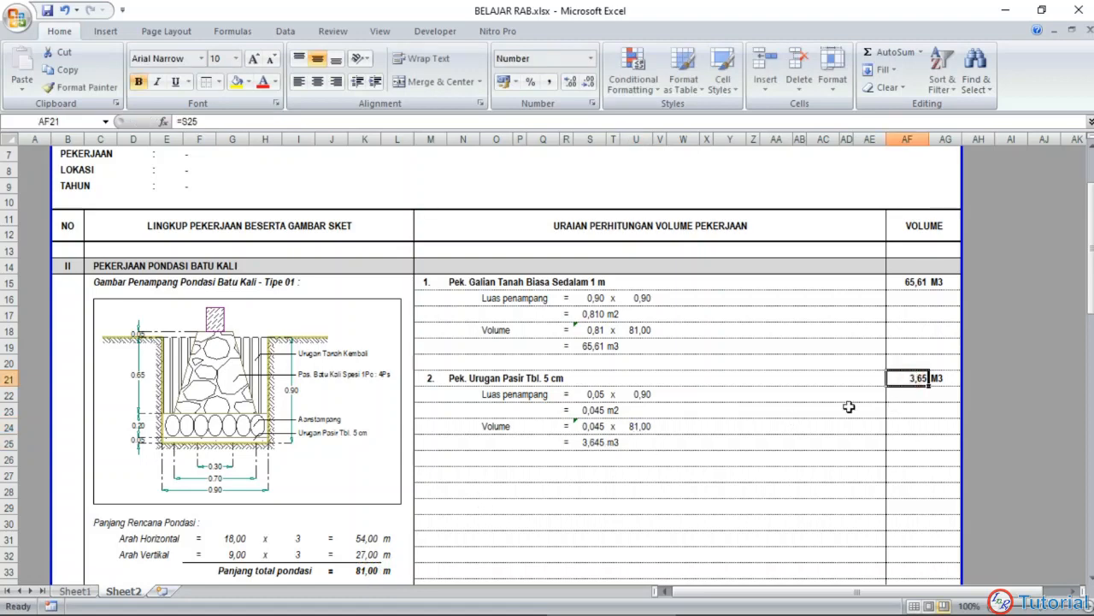
Step: Show item 2's volume result in S25 with two decimals
left_click(590, 442)
scroll(591, 371, "down", 1)
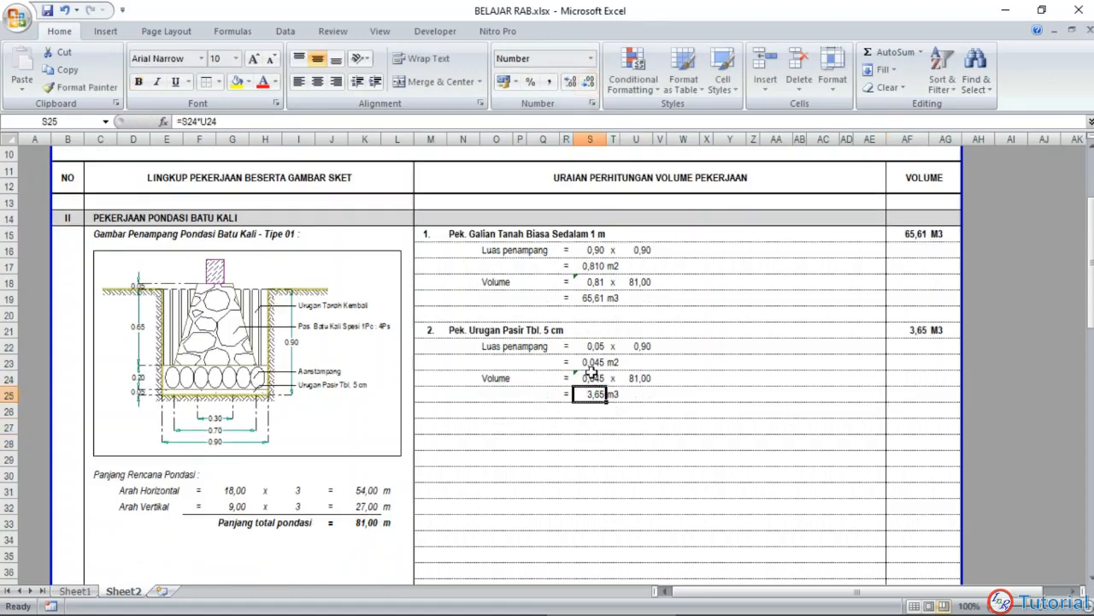
scroll(592, 371, "down", 1)
Step: Copy the item 3 heading row Pek. Aanstampang / Batu Kosong, M27:AG27, from Sheet1 to M27 on Sheet2
left_click(432, 364)
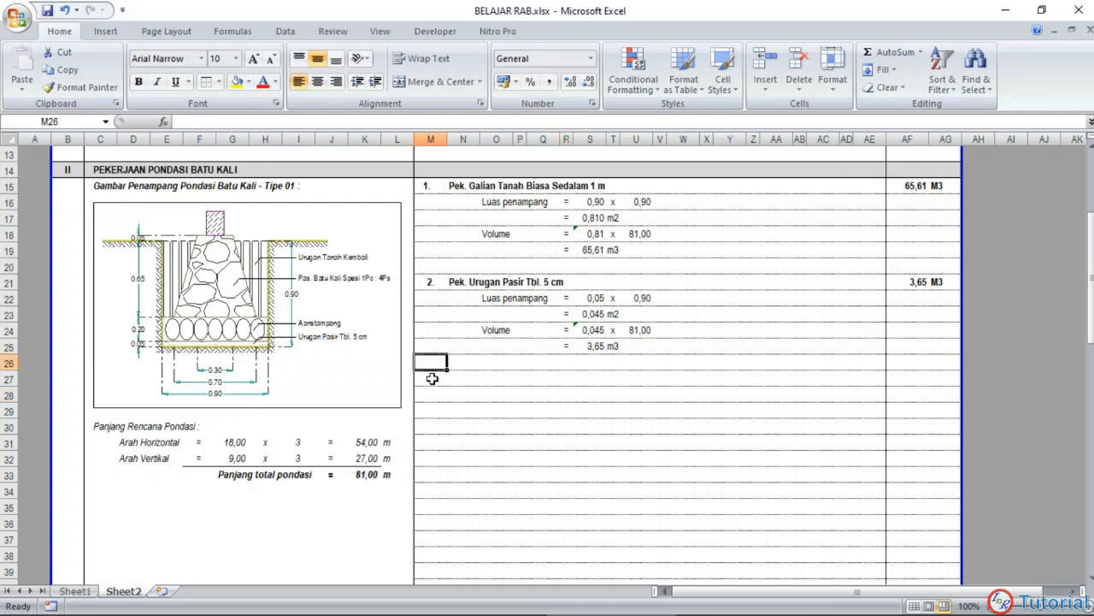
left_click(75, 590)
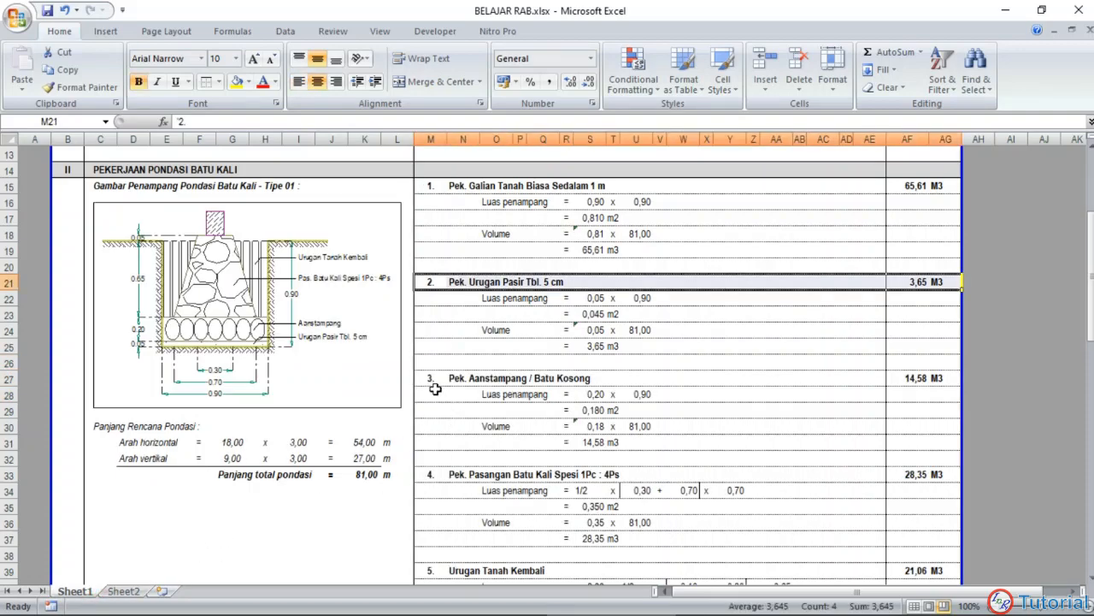
left_click_drag(432, 381, 881, 395)
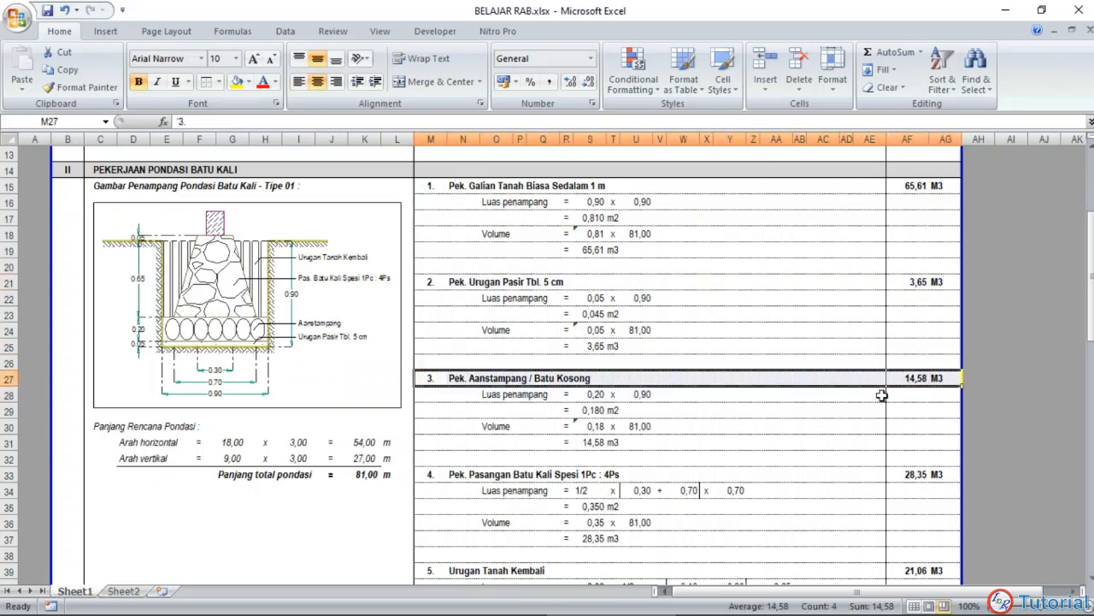
key("ctrl+c")
left_click(124, 591)
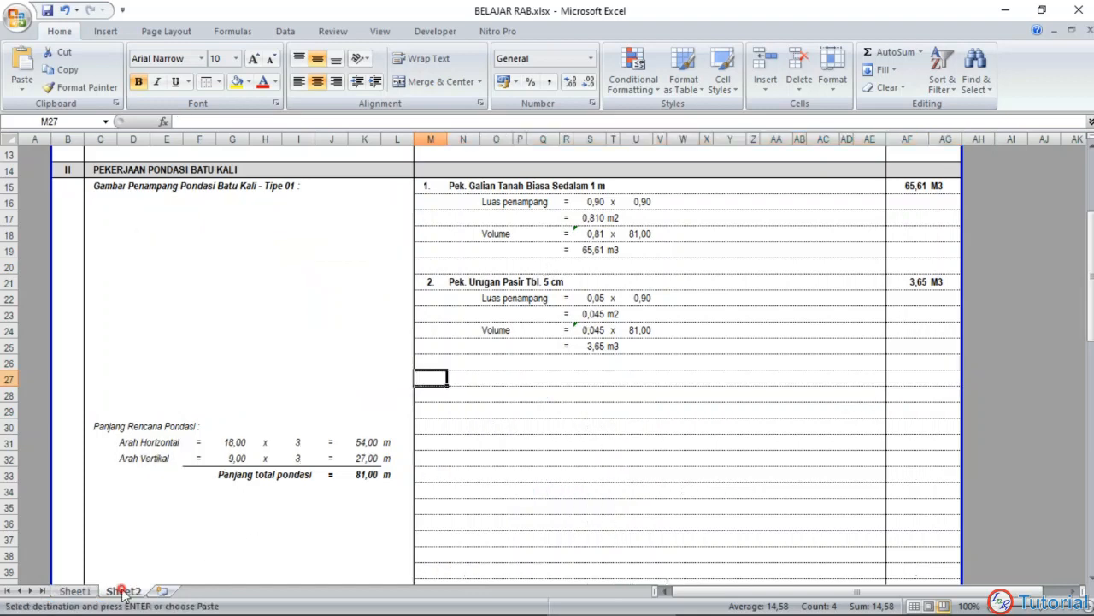
key("ctrl+v")
left_click(492, 421)
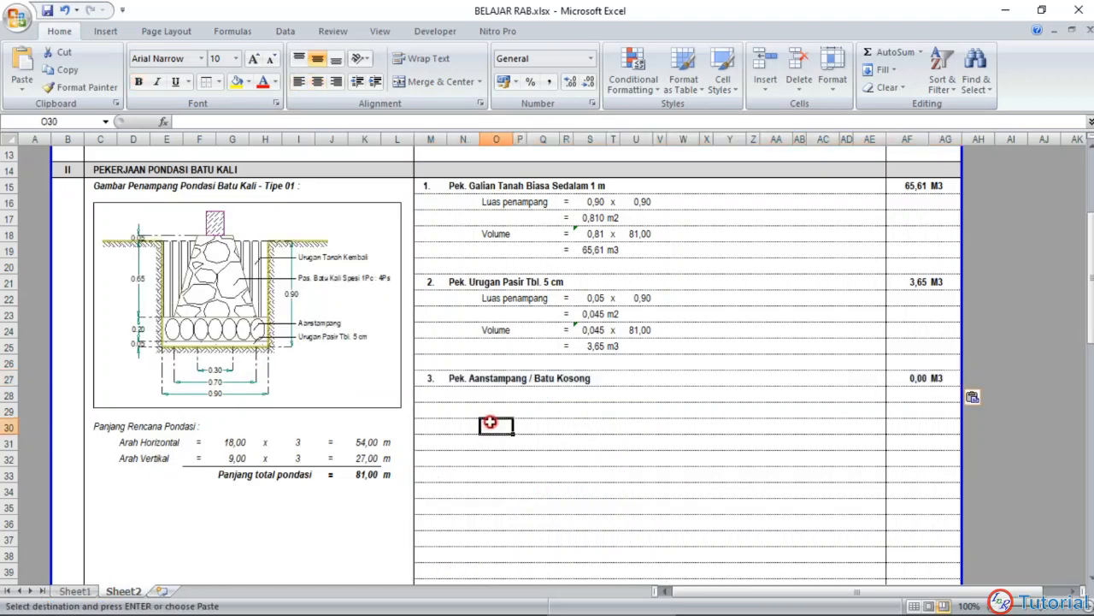
Step: Copy item 2's calculation block N22:W25 to N28, below the item 3 heading
left_click(463, 301)
left_click_drag(463, 300, 690, 329)
key("ctrl+c")
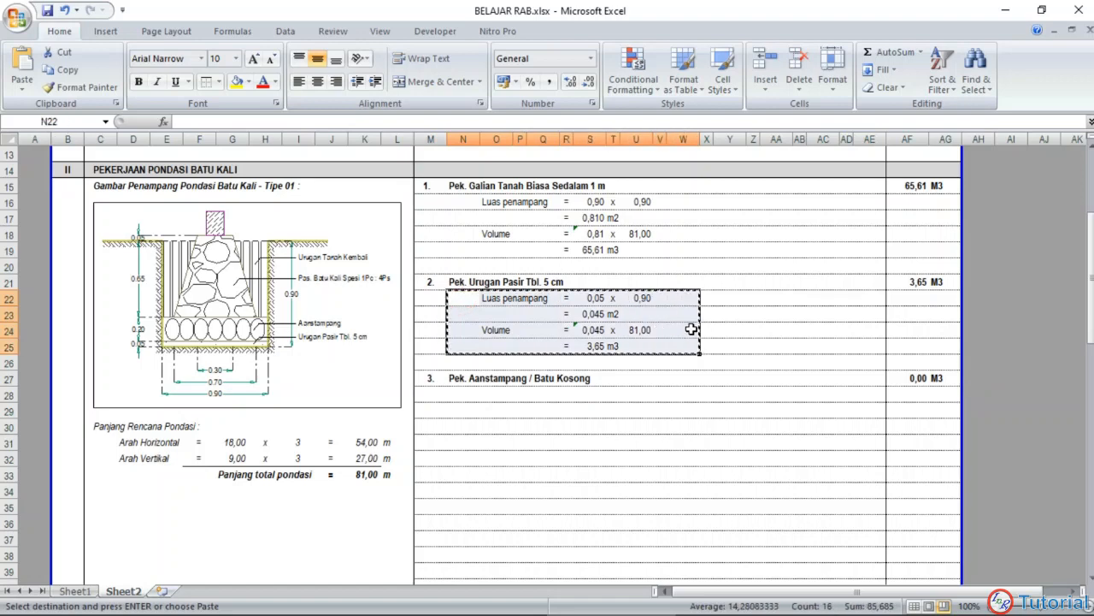
left_click(468, 394)
key("ctrl+v")
left_click(503, 480)
key("Escape")
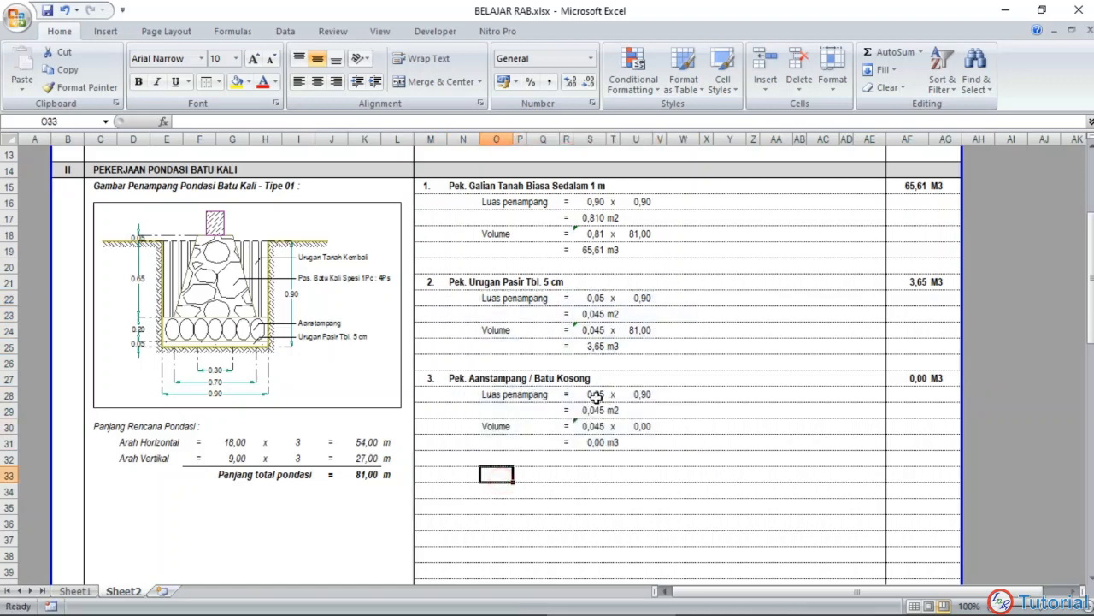
Step: Set the first cross-section dimension of item 3 in S28 to 0,20 and check the second dimension in U28
left_click(596, 396)
type("0")
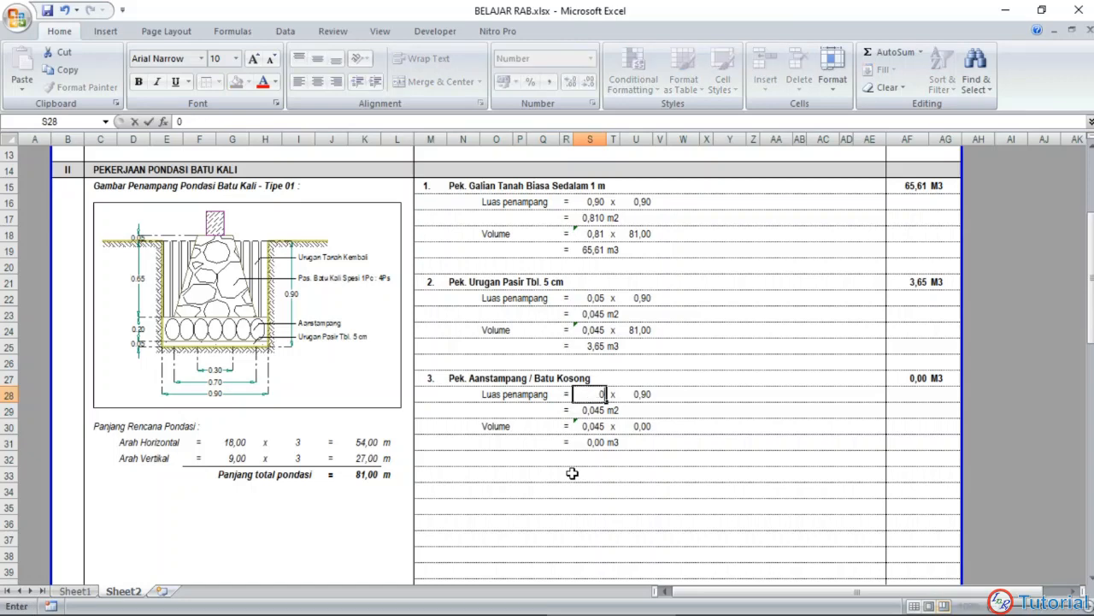
key("Return")
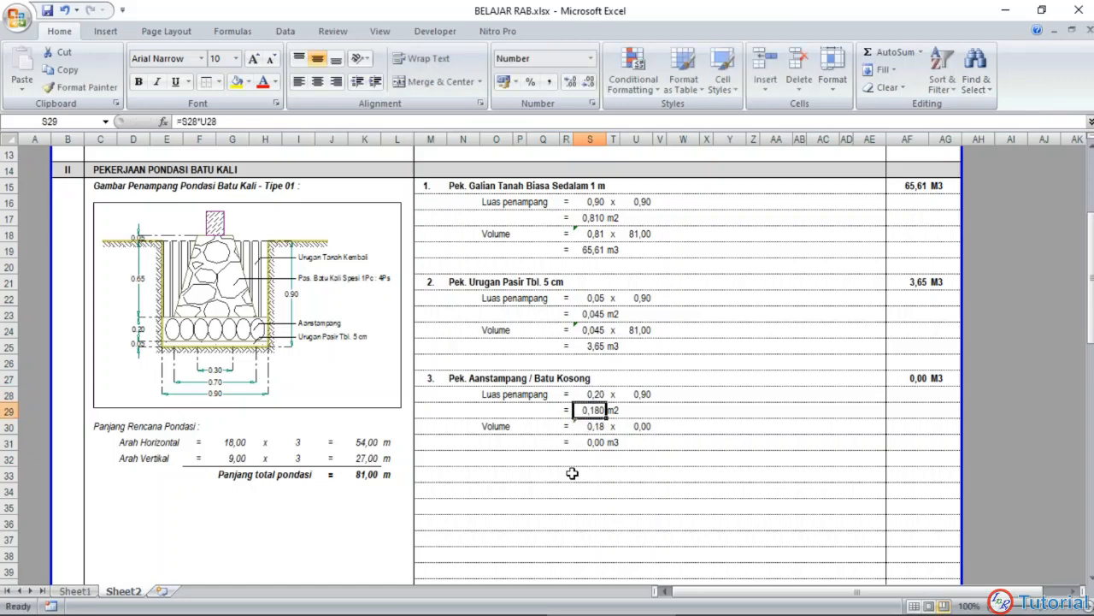
left_click(647, 393)
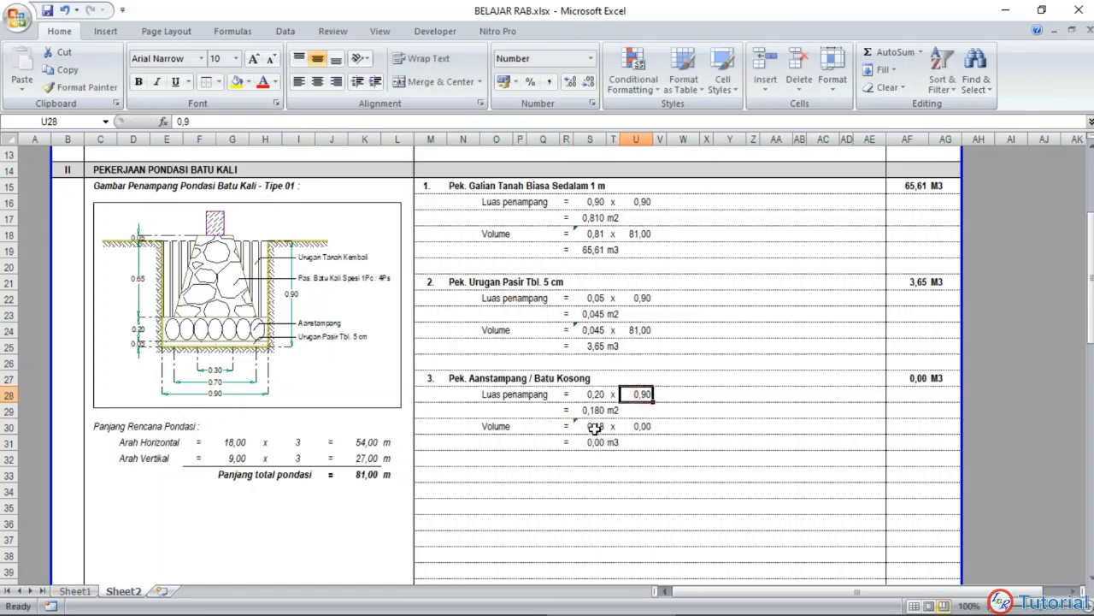
Step: Link item 3's length in U30 to the total foundation length in K33
left_click(631, 426)
type("=")
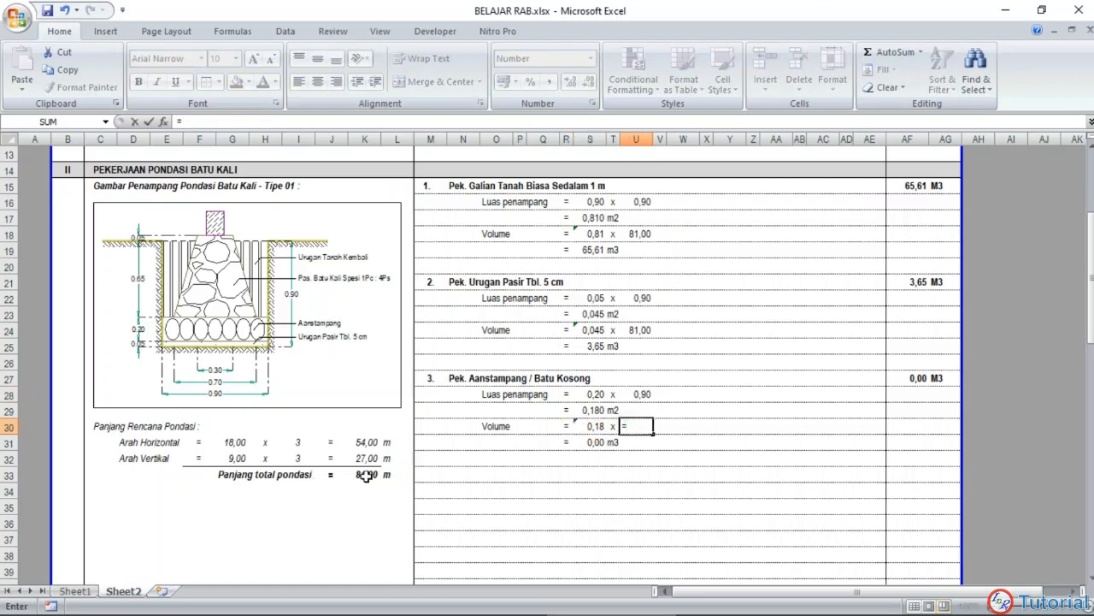
left_click(365, 475)
key("Return")
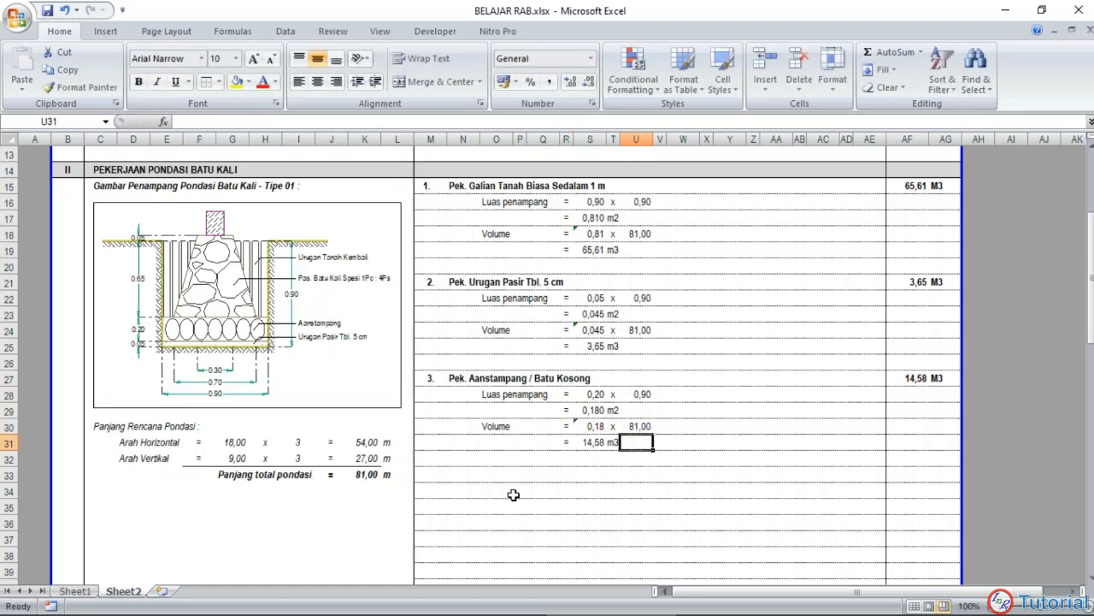
Step: Copy the item 4 heading row Pek. Pasangan Batu Kali Spesi 1Pc : 4Ps, M33:AG33, from Sheet1 to M33 on Sheet2
scroll(535, 444, "down", 1)
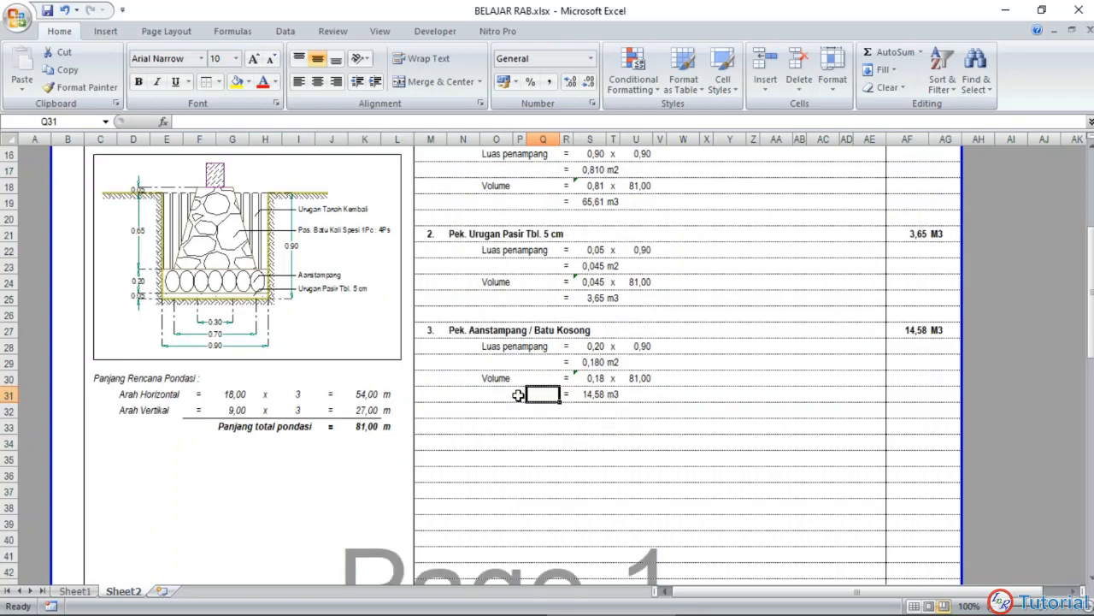
left_click(519, 443)
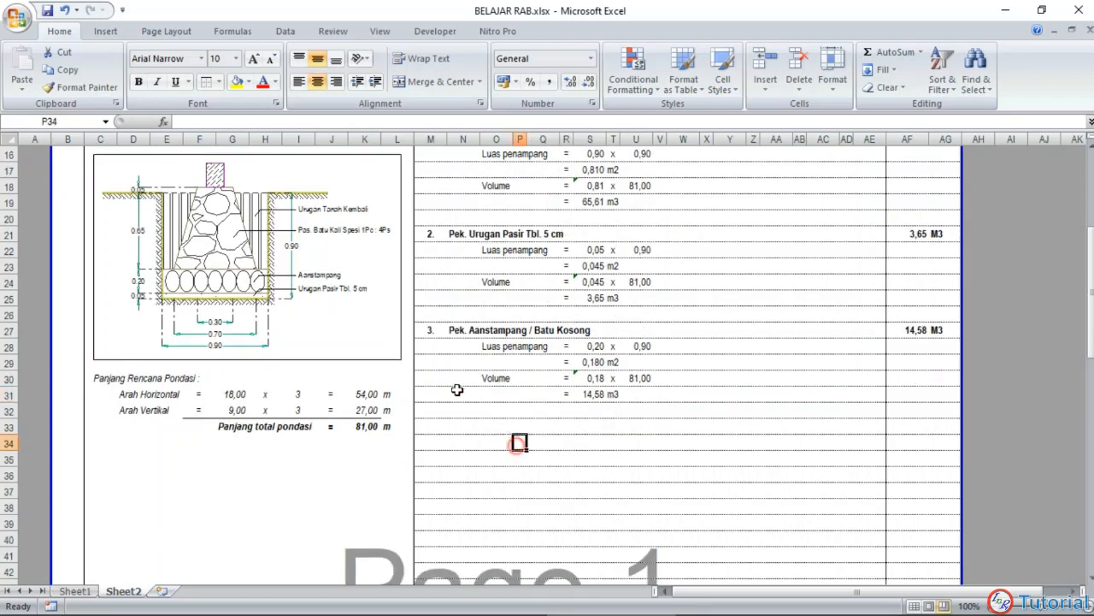
left_click(75, 591)
scroll(427, 383, "down", 2)
left_click(425, 376)
left_click_drag(425, 376, 949, 377)
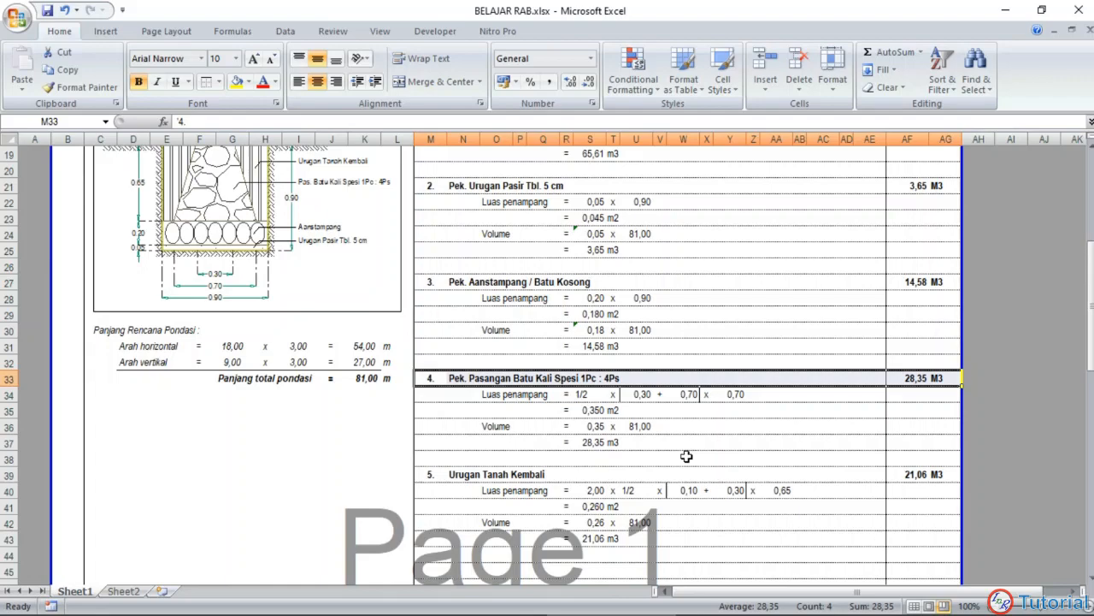
key("ctrl+c")
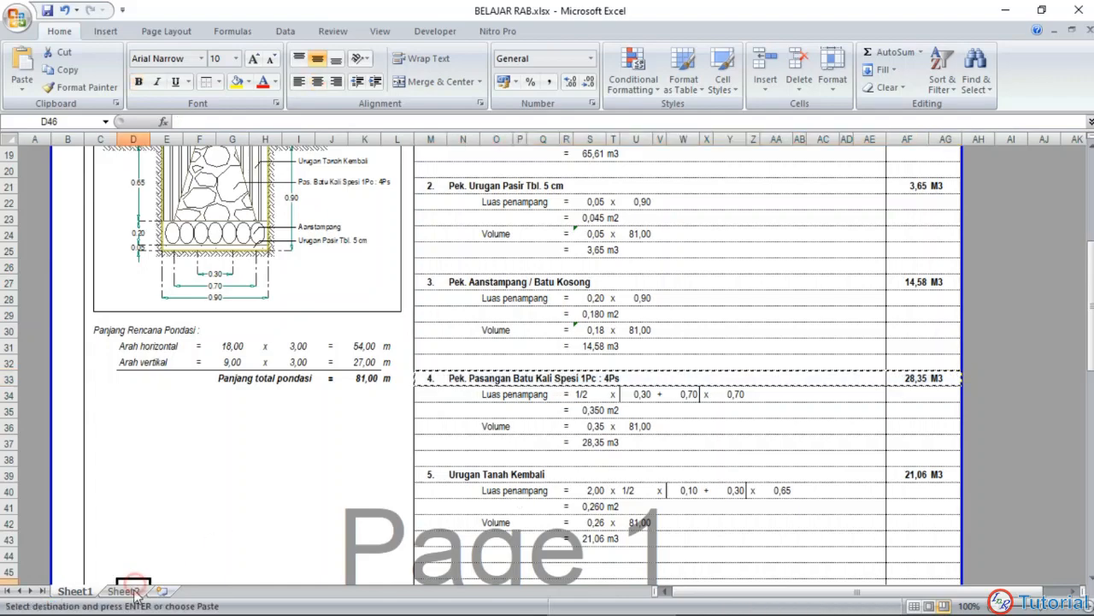
left_click(123, 591)
left_click(423, 426)
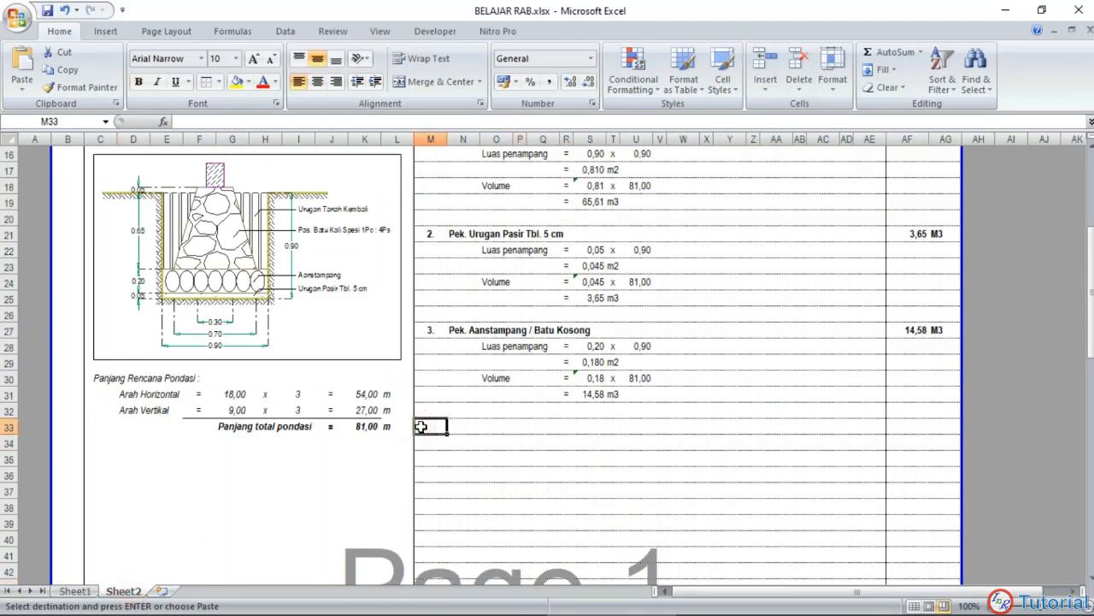
key("ctrl+v")
Step: Copy item 3's calculation block N28:U31 to N34, below the item 4 heading
left_click_drag(450, 346, 624, 391)
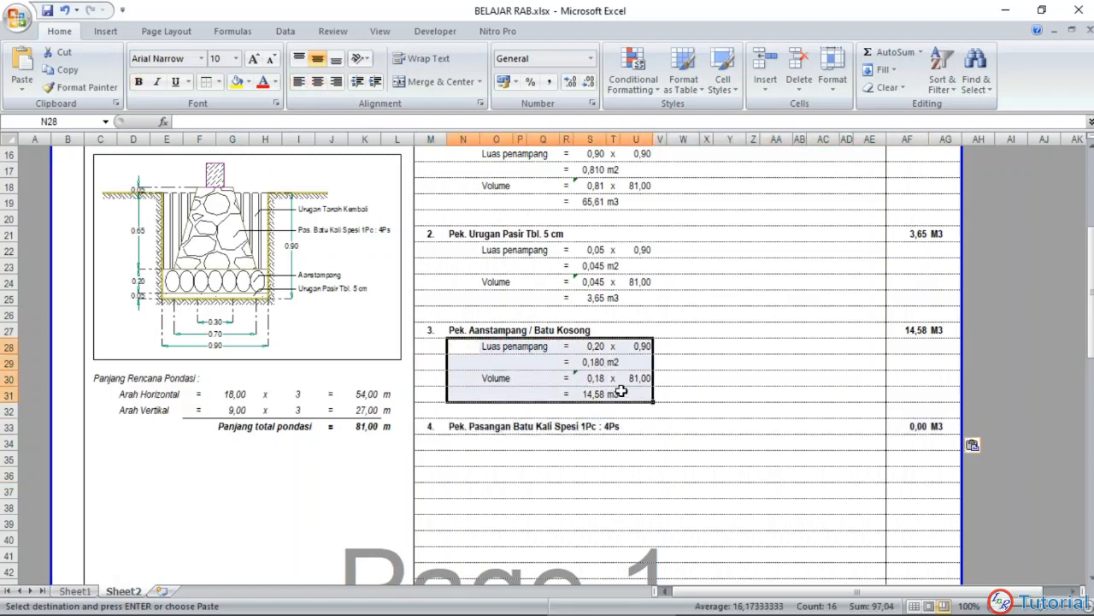
key("ctrl+c")
left_click(454, 443)
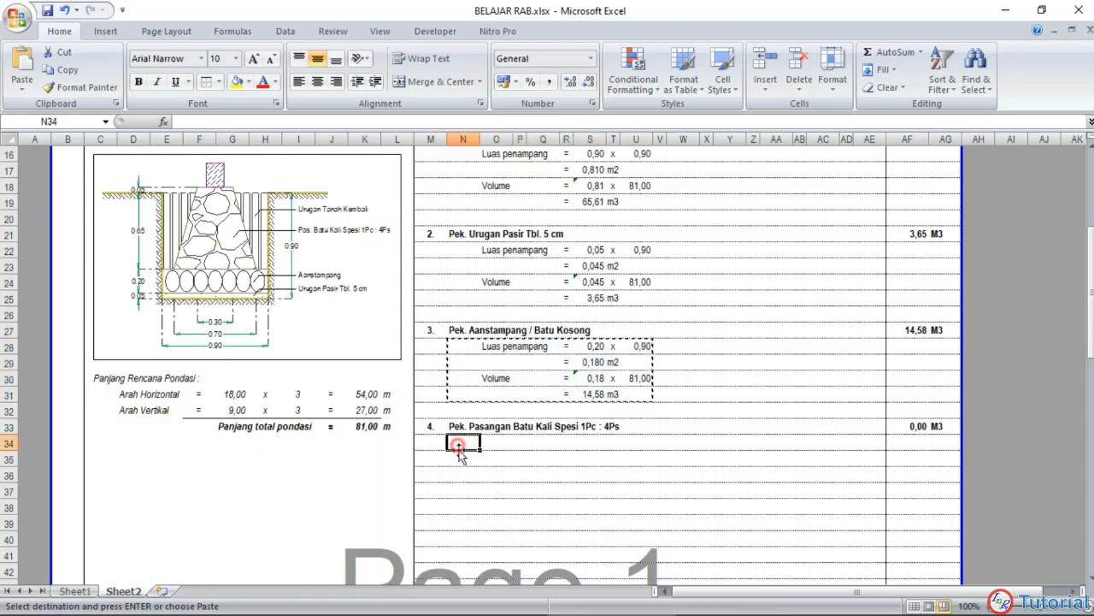
key("ctrl+v")
left_click(494, 510)
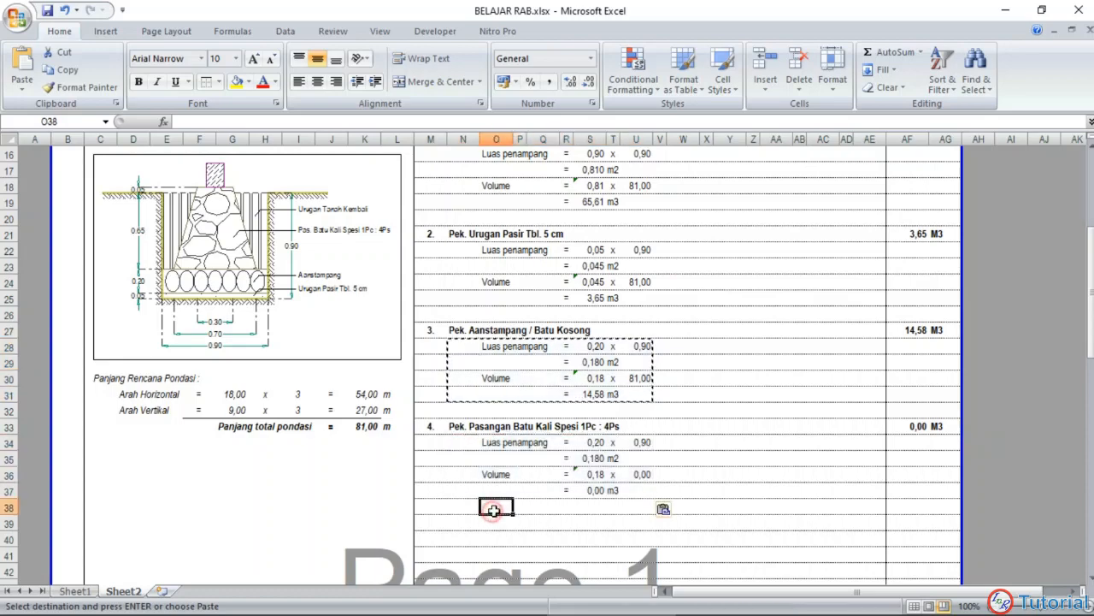
key("Escape")
Step: Enter 1/2 in S34 as the first factor of item 4's cross-section area
scroll(554, 454, "down", 1)
scroll(550, 455, "up", 2)
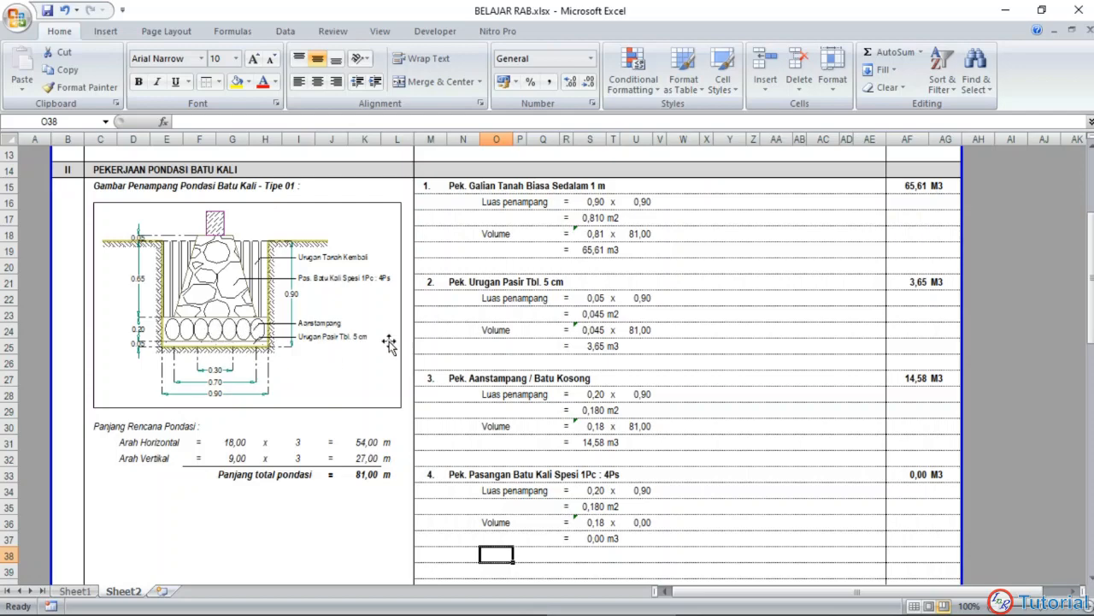
scroll(632, 478, "down", 2)
left_click(613, 504)
scroll(498, 405, "down", 2)
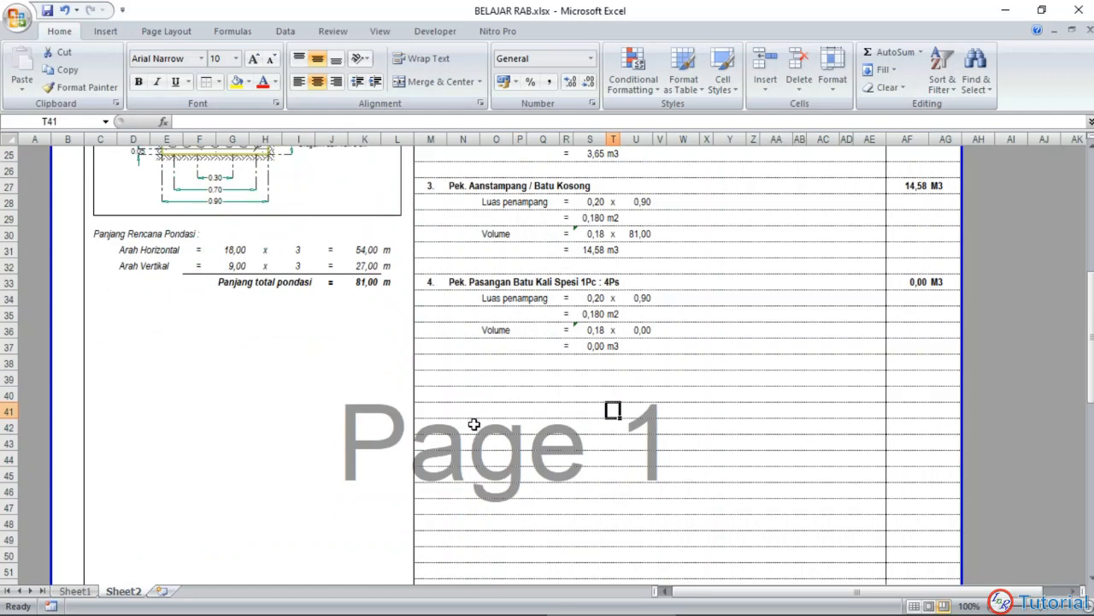
scroll(538, 407, "up", 1)
left_click(596, 346)
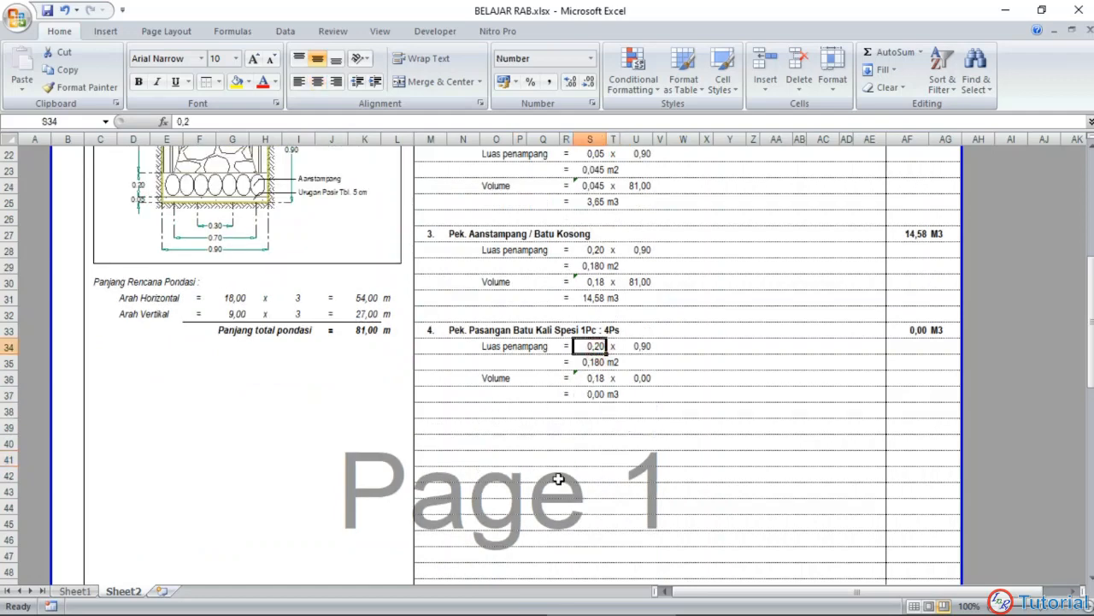
type("1/2")
key("Return")
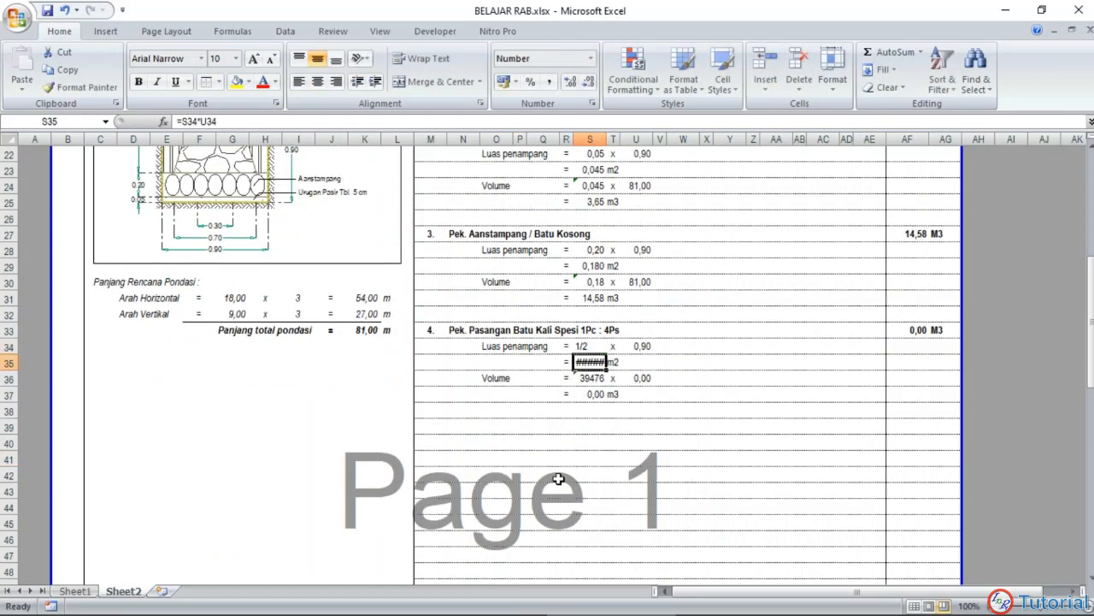
Step: Enter item 4's two parallel widths as 0,3 in U34 and 0,7 in W34, with a plus sign between them in V34
left_click(640, 346)
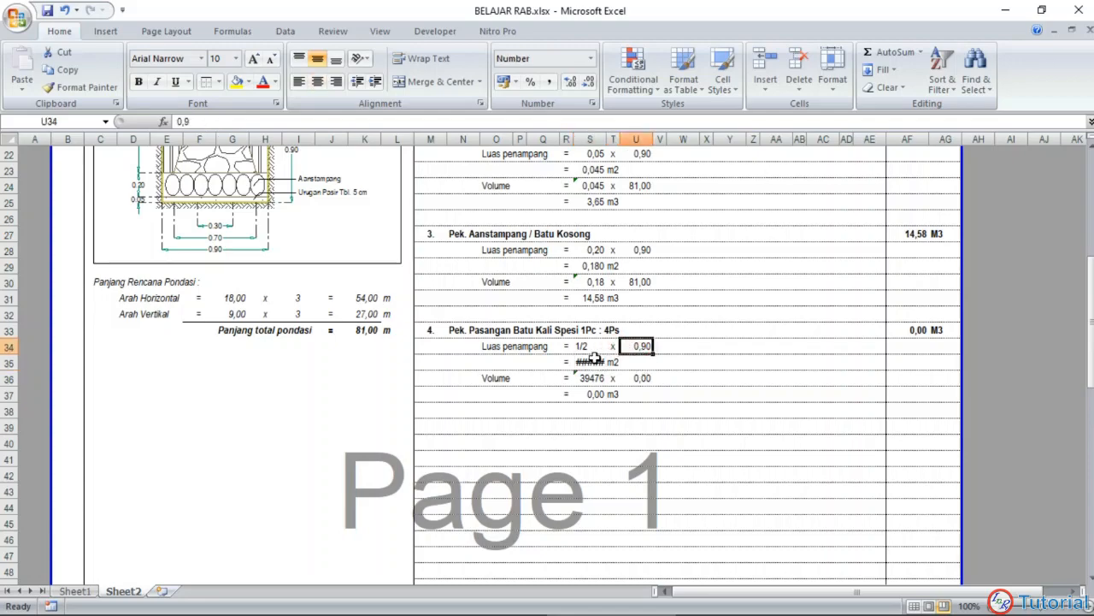
scroll(594, 359, "up", 3)
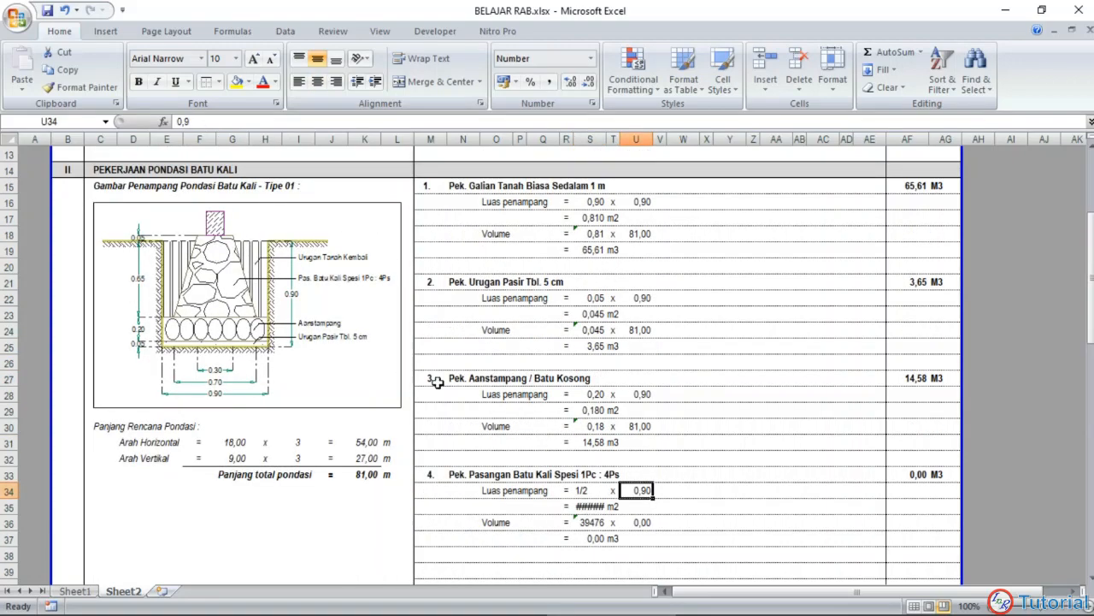
type("0,3")
key("Tab")
type("=")
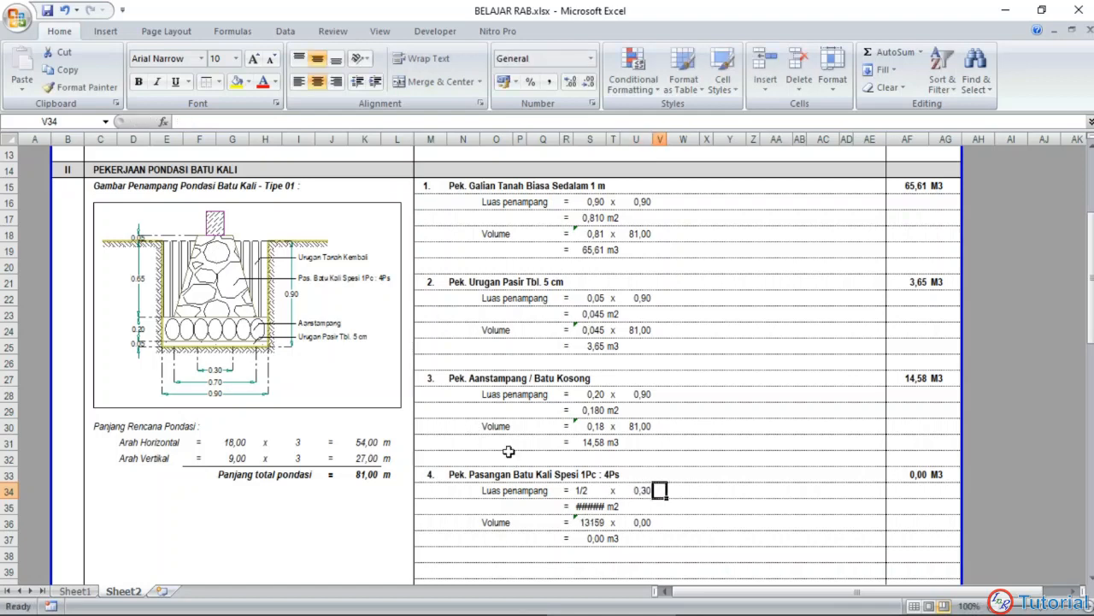
key("Return")
left_click(676, 489)
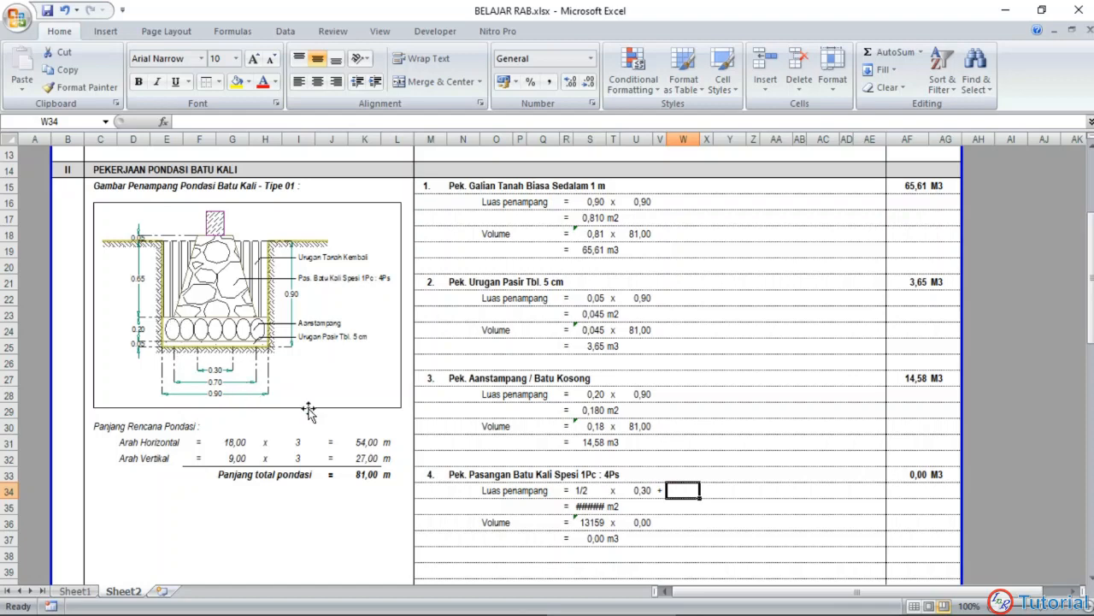
type("0,7")
key("Return")
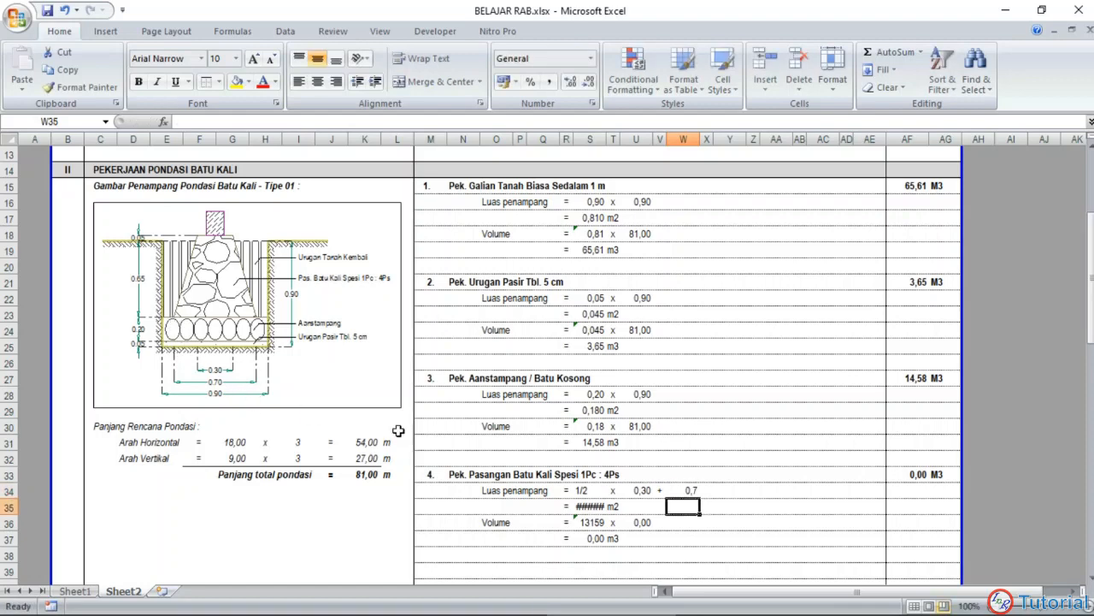
Step: Add the multiplication sign x in X34 and the height 0,7 in Y34 to item 4's area line
left_click(708, 489)
type("x")
key("Tab")
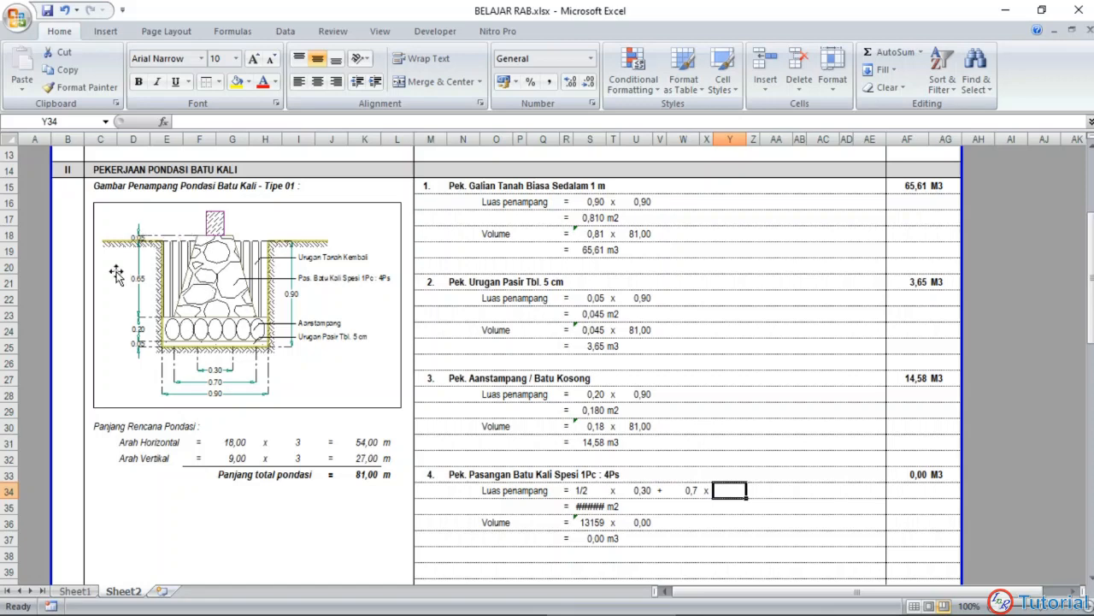
type("0,7")
key("Return")
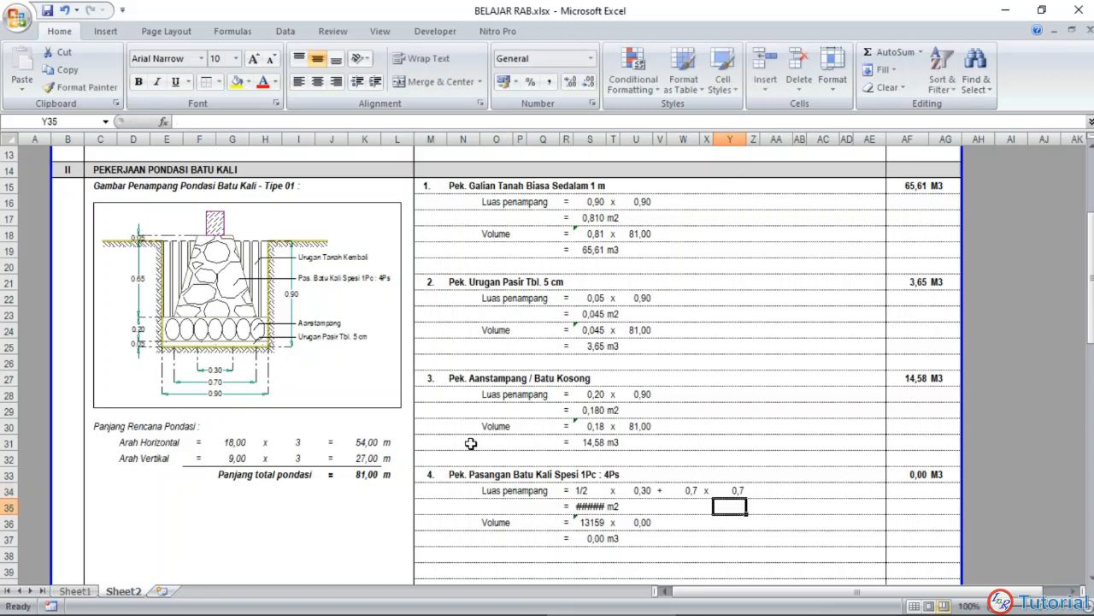
Step: Show the values in W34 and Y34 with two decimals
left_click(661, 491)
left_click(684, 490)
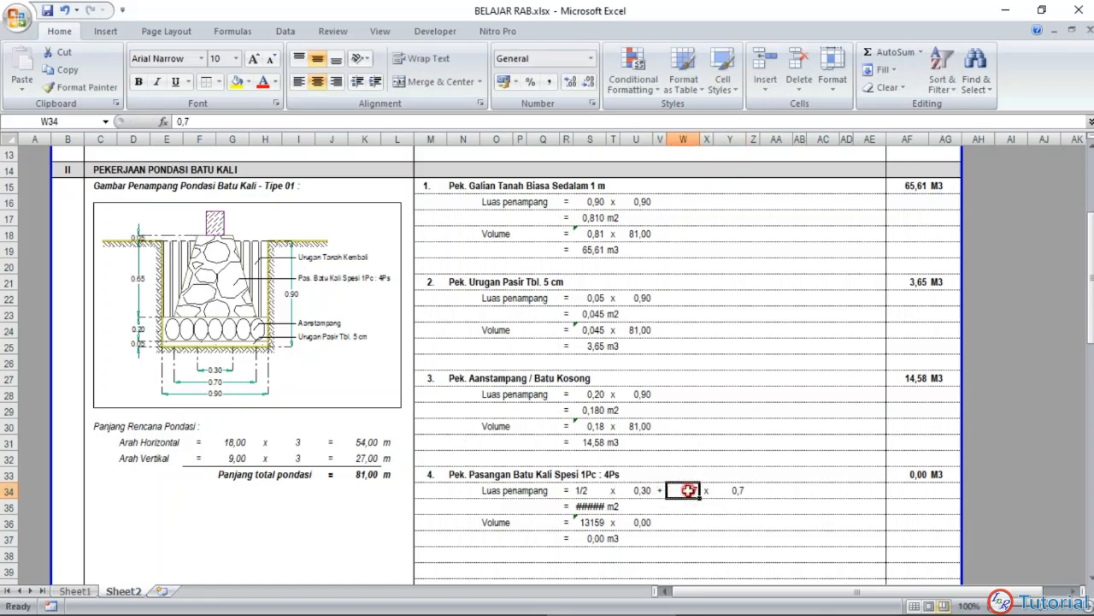
left_click(569, 82)
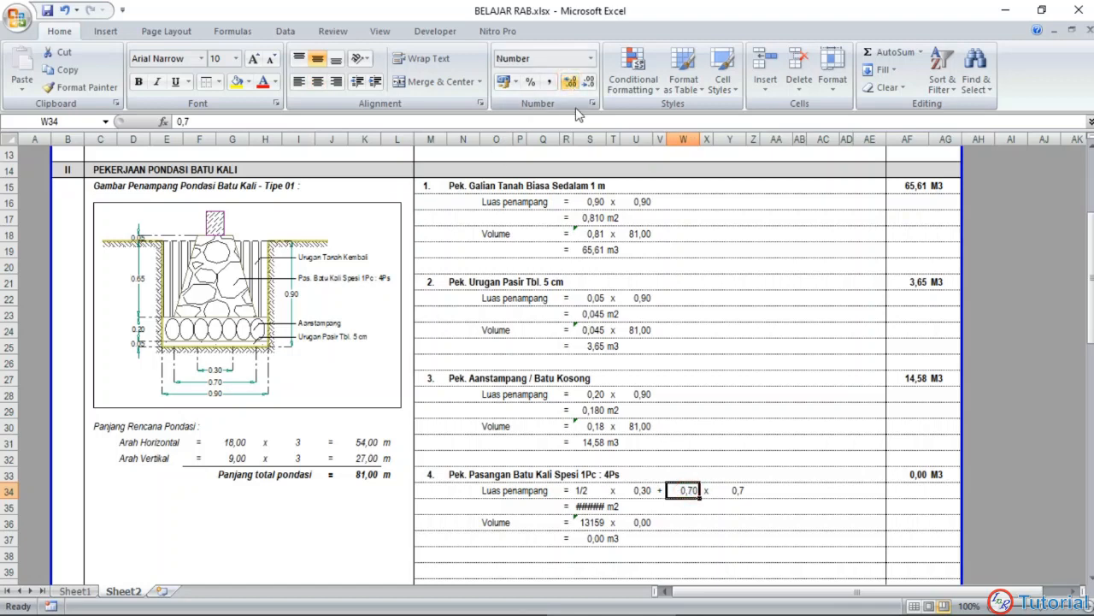
left_click(738, 489)
left_click(571, 84)
left_click(706, 490)
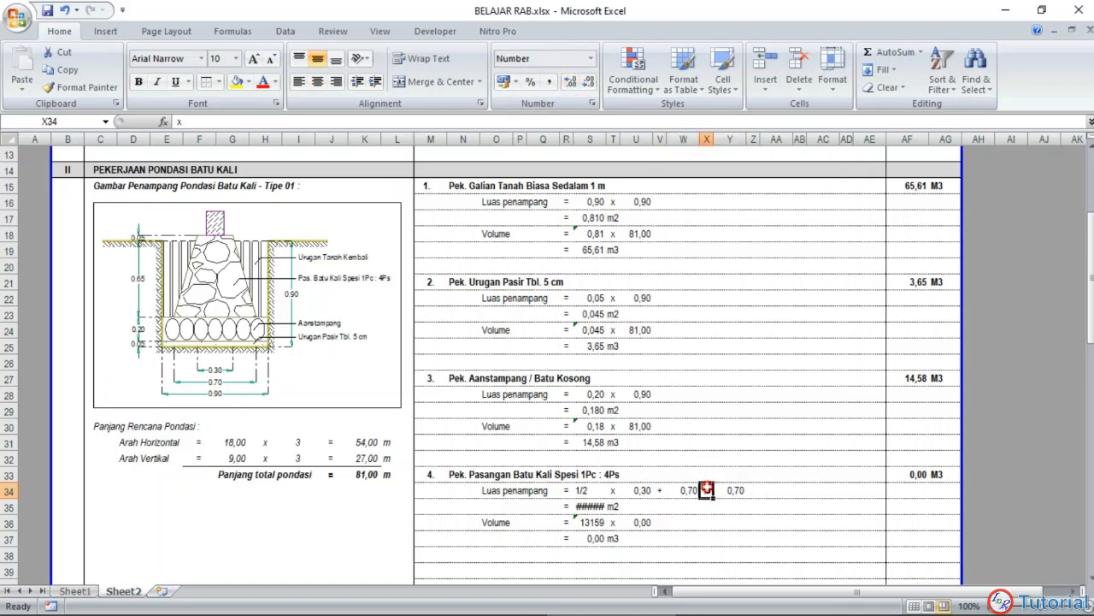
Step: Add thin solid left and right borders around U34:W34 to bracket the two summed widths of item 4
left_click_drag(642, 490, 693, 490)
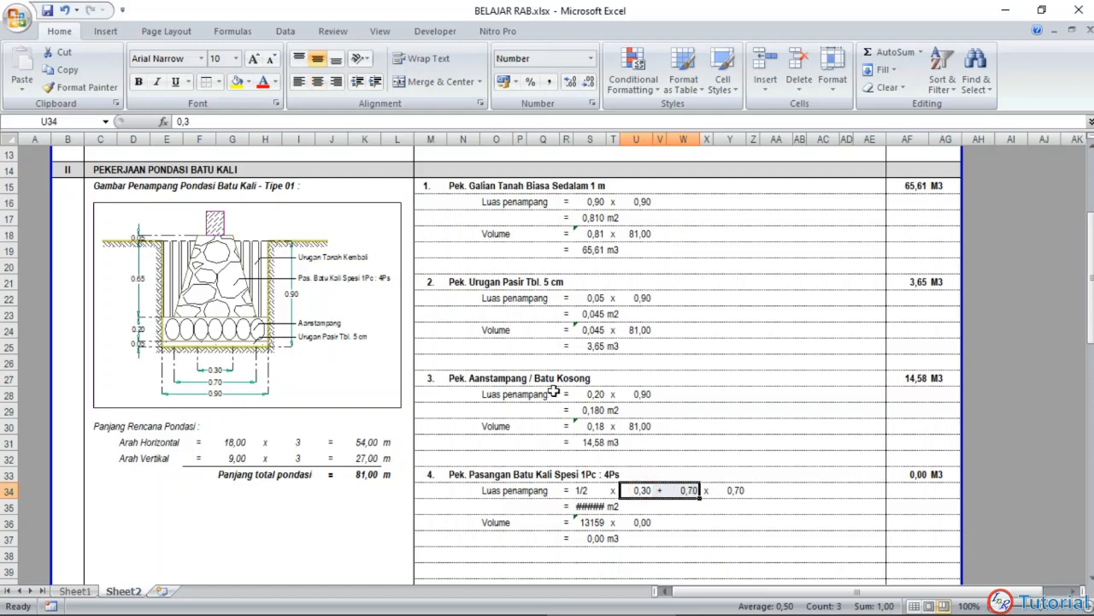
left_click(219, 81)
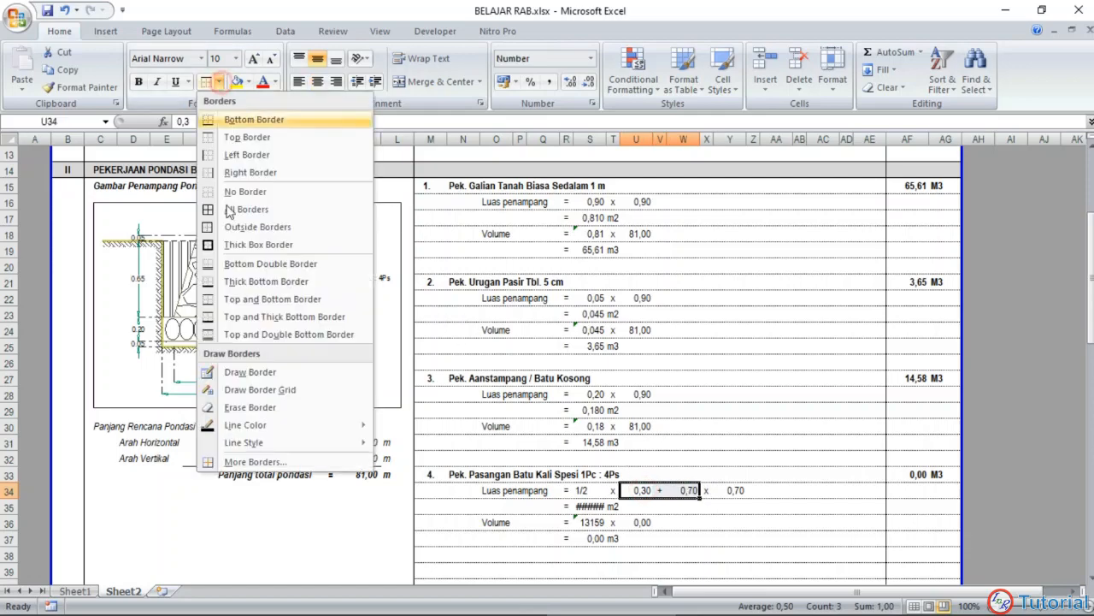
left_click(240, 462)
left_click(275, 223)
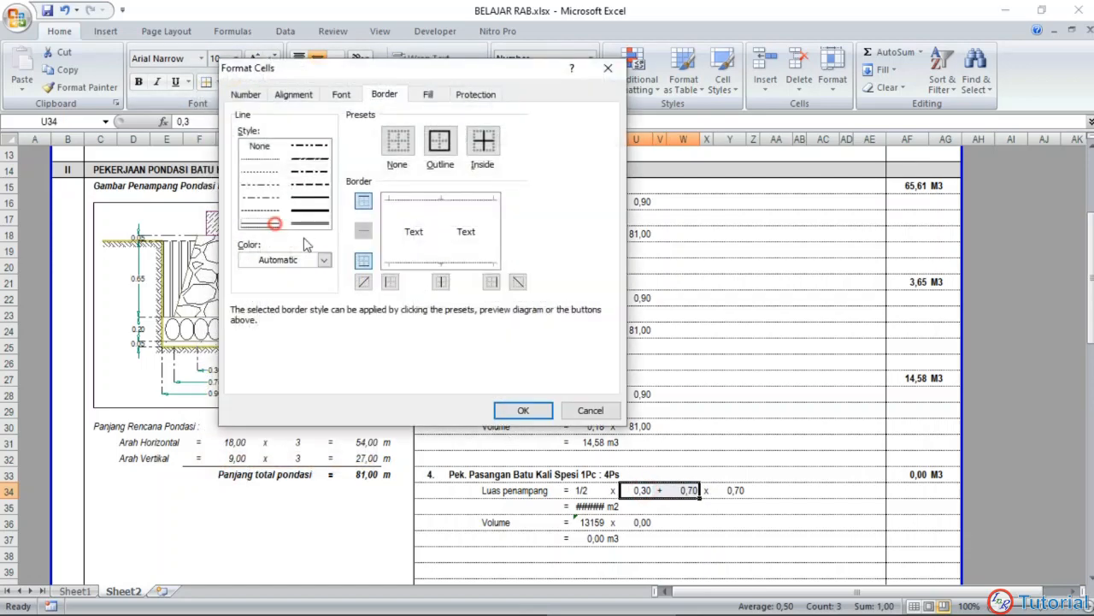
left_click(392, 282)
left_click(491, 281)
left_click(511, 408)
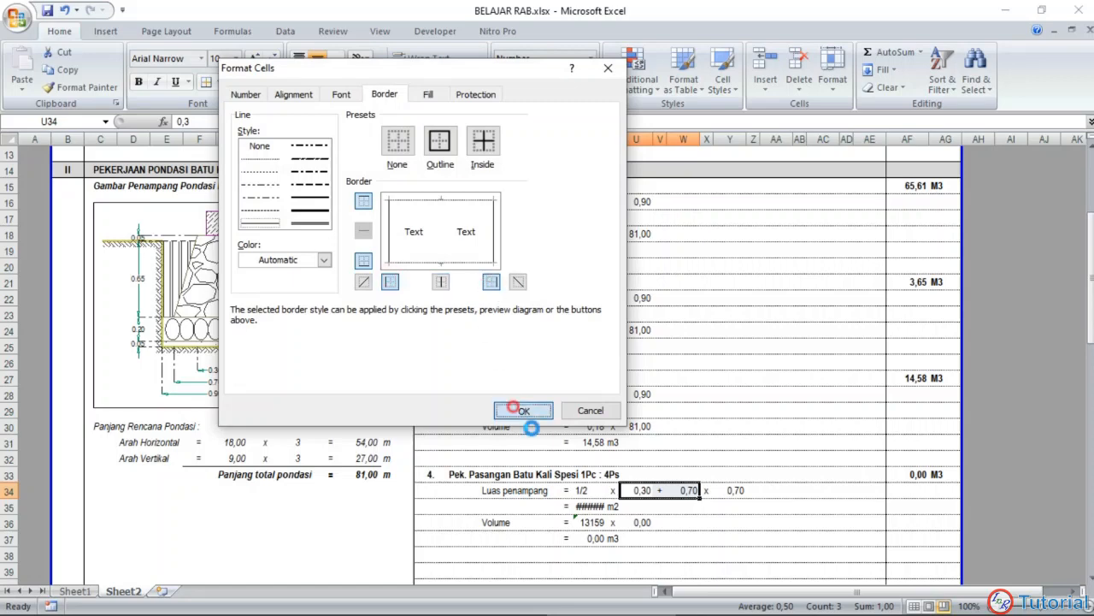
left_click(682, 539)
Step: Replace item 4's cross-section area in S35 with the trapezoid formula =1/2*(U34+W34)*Y34
scroll(682, 539, "down", 1)
left_click(594, 458)
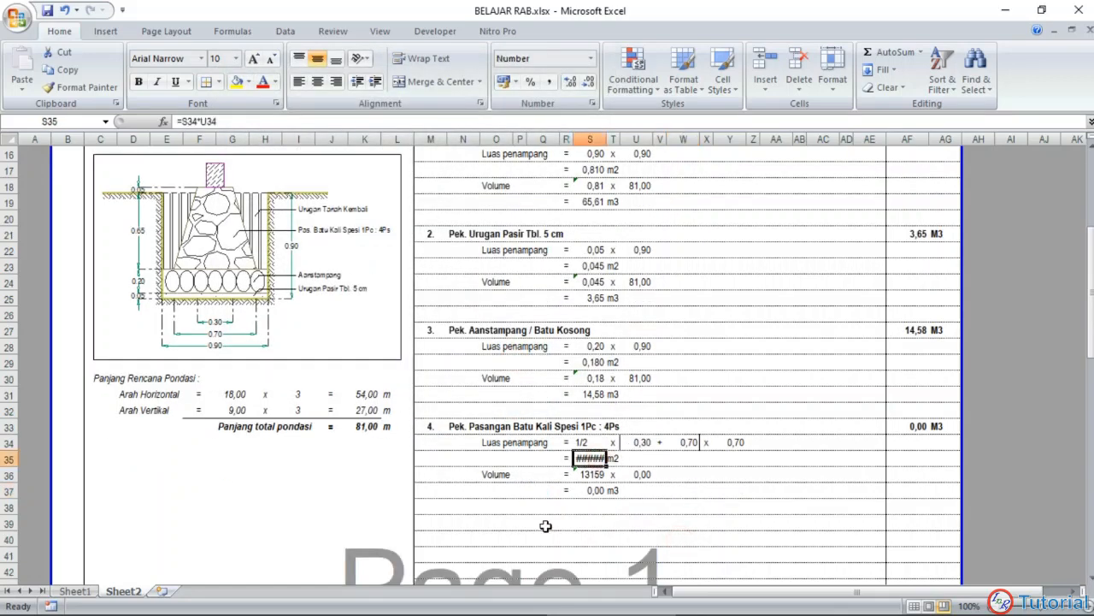
type("=")
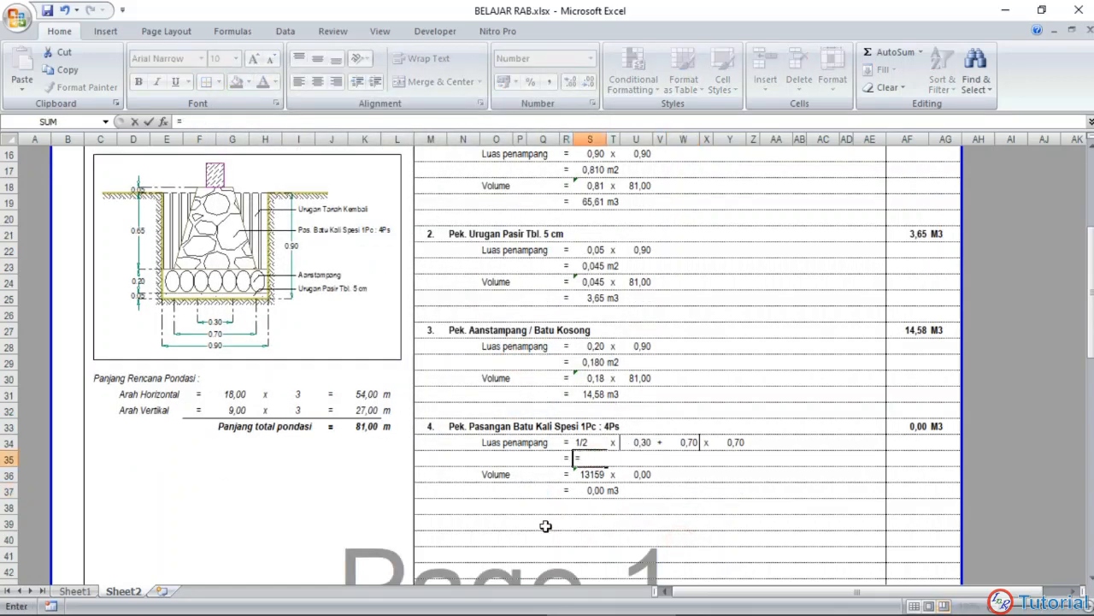
type("1/2")
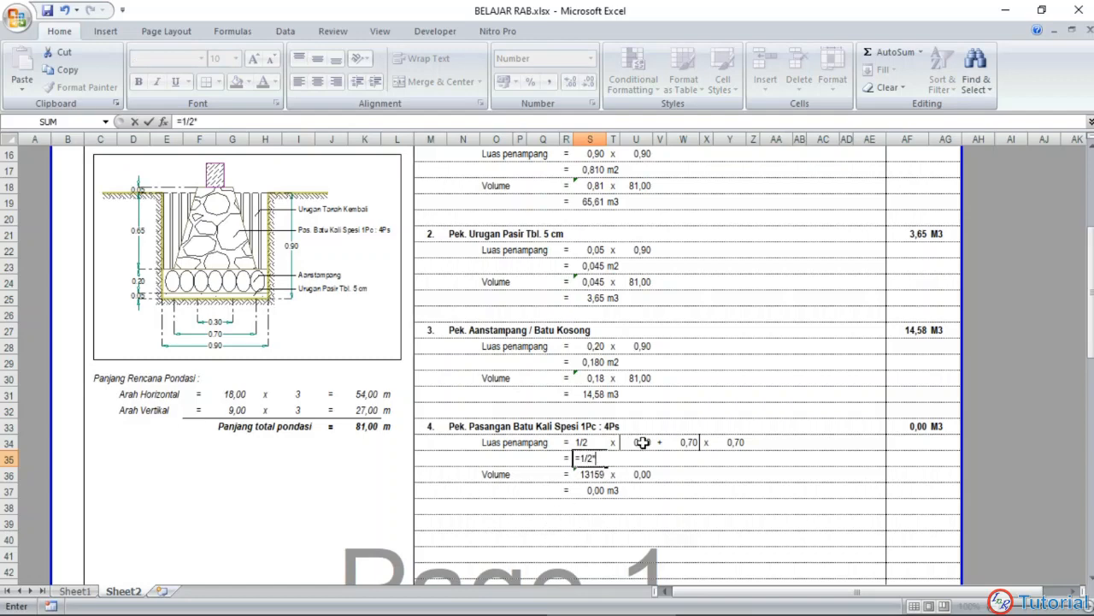
type("*(")
left_click(646, 441)
type("+")
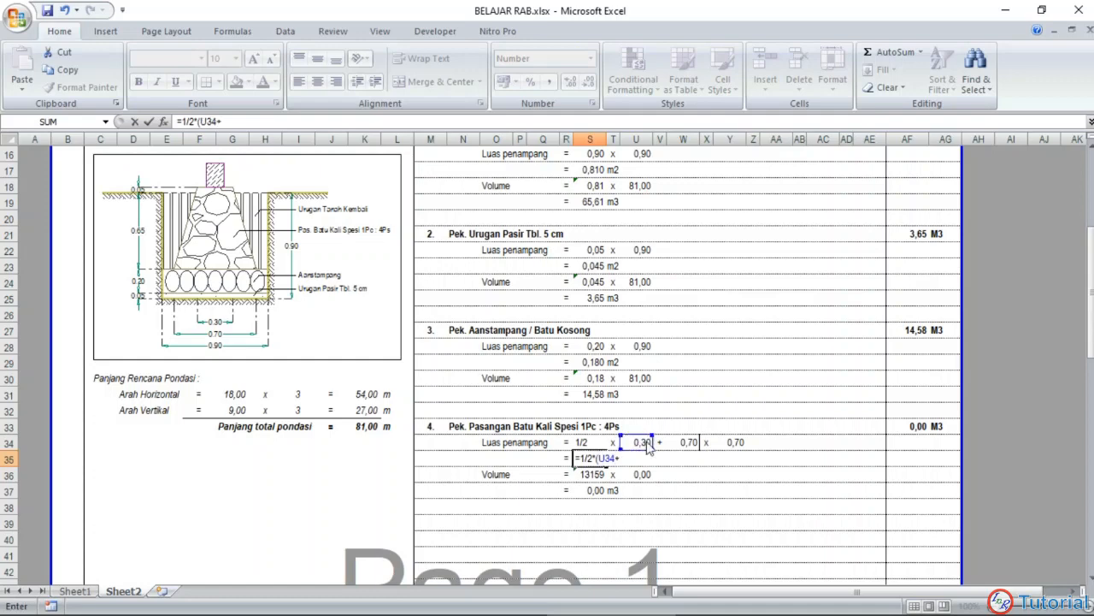
left_click(682, 441)
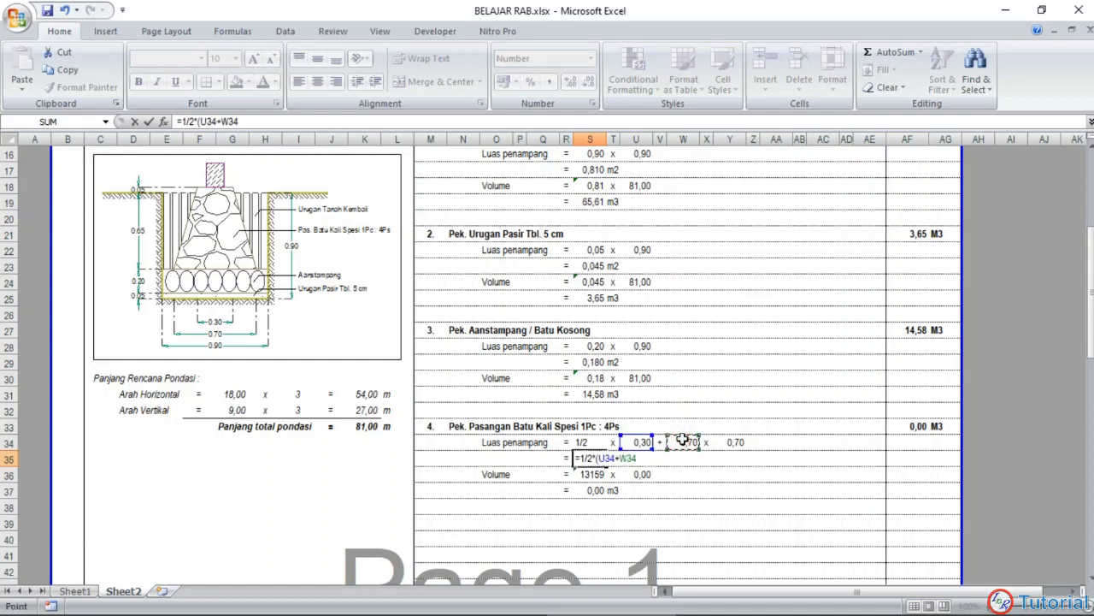
type(")*")
left_click(731, 442)
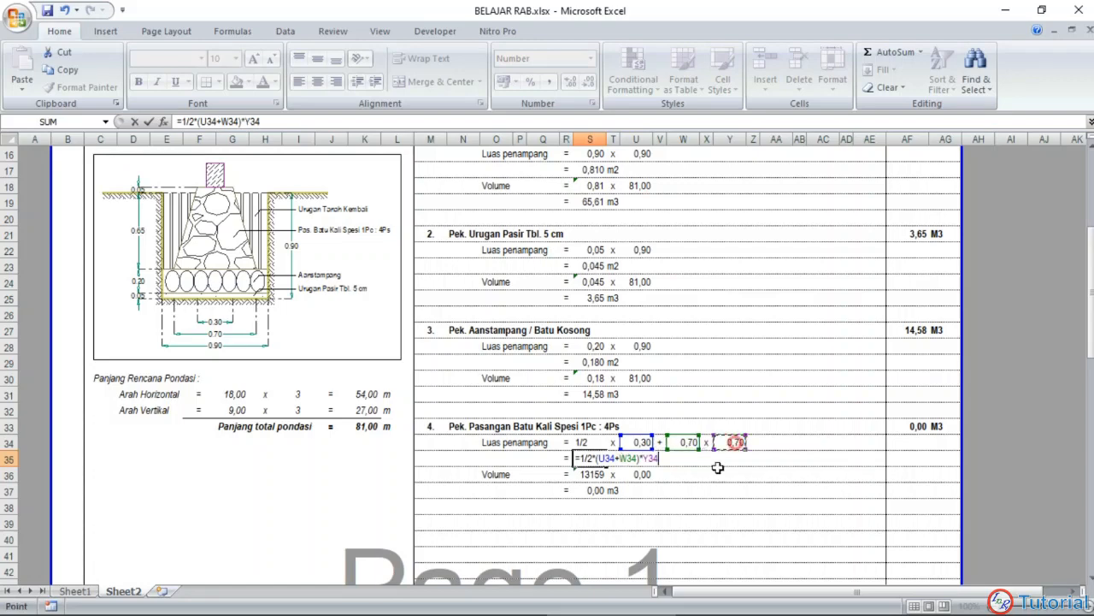
key("Return")
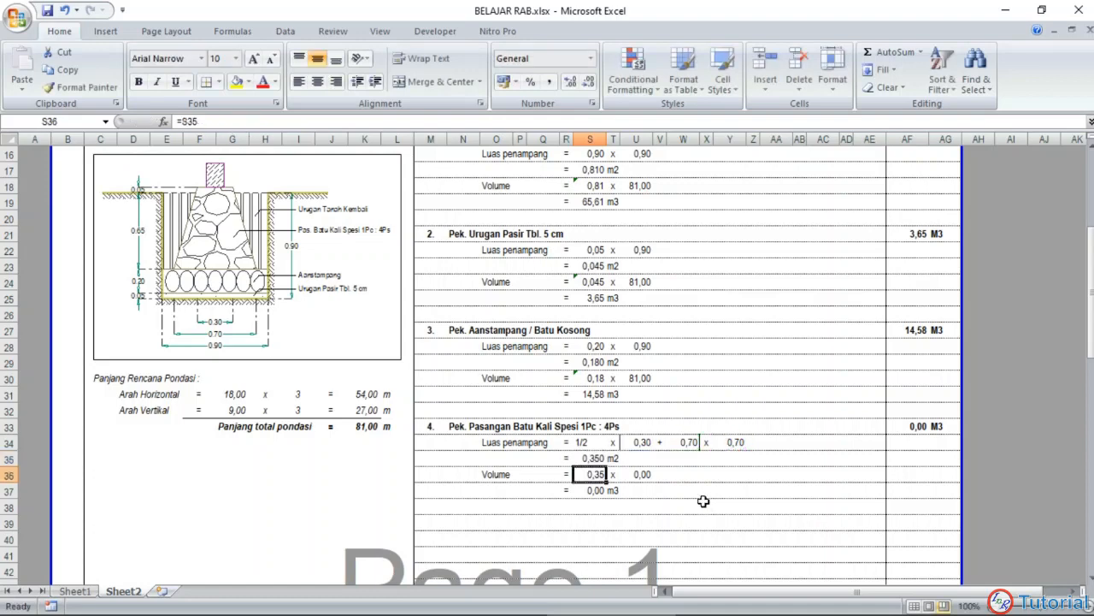
Step: Link the length factor of item 4's volume in U36 to the total foundation length (Panjang total pondasi)
left_click(682, 505)
left_click(640, 474)
type("=")
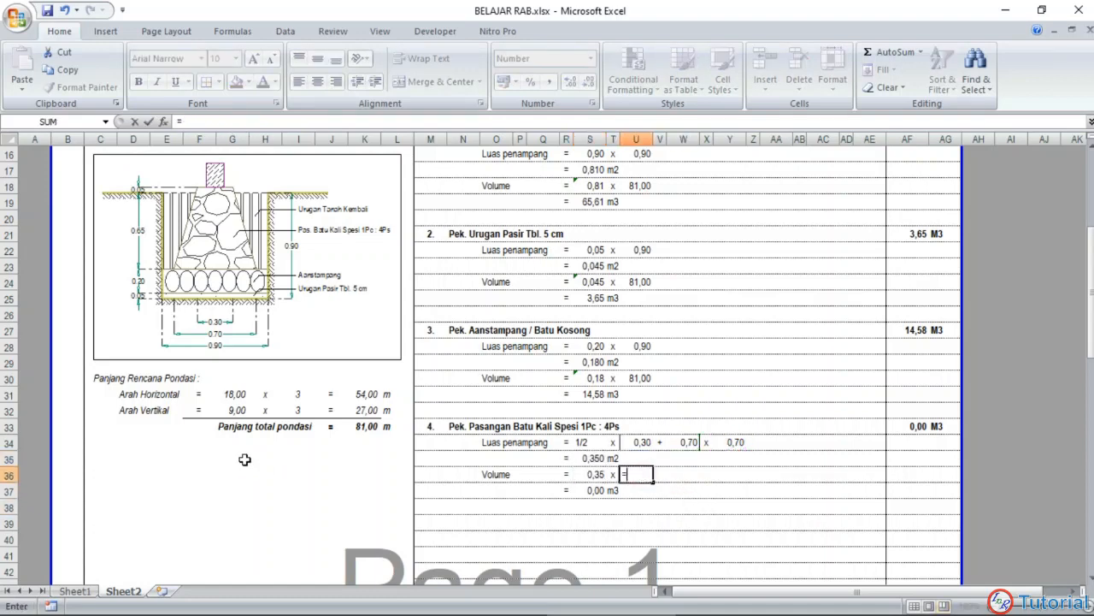
left_click(367, 426)
key("Return")
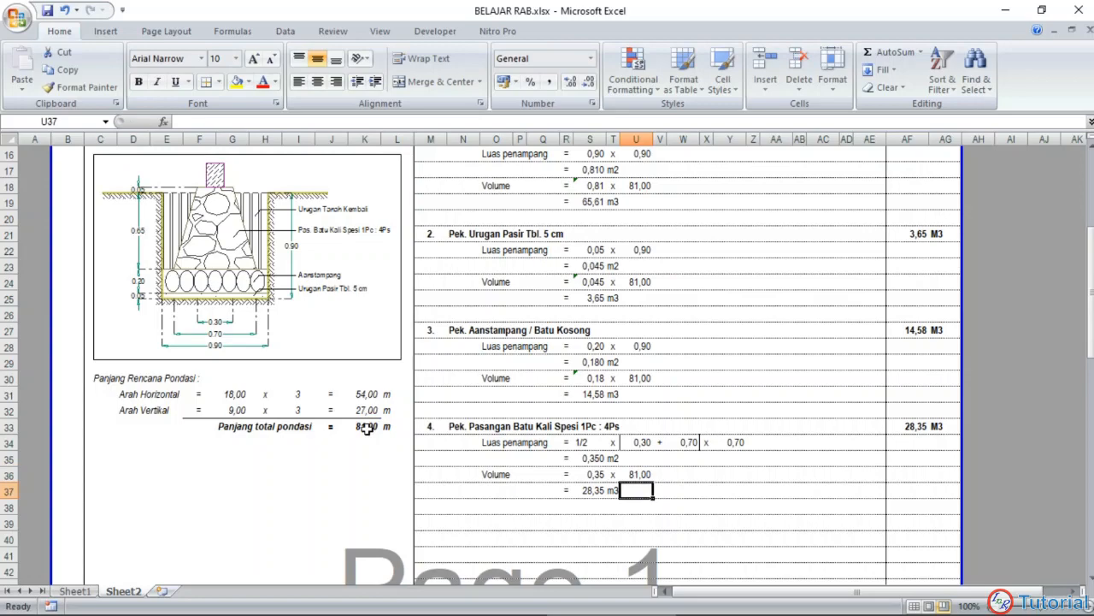
Step: Look at item 5 on Sheet1, and review item 4 and the empty rows below it on Sheet2
scroll(453, 421, "down", 1)
left_click(581, 456)
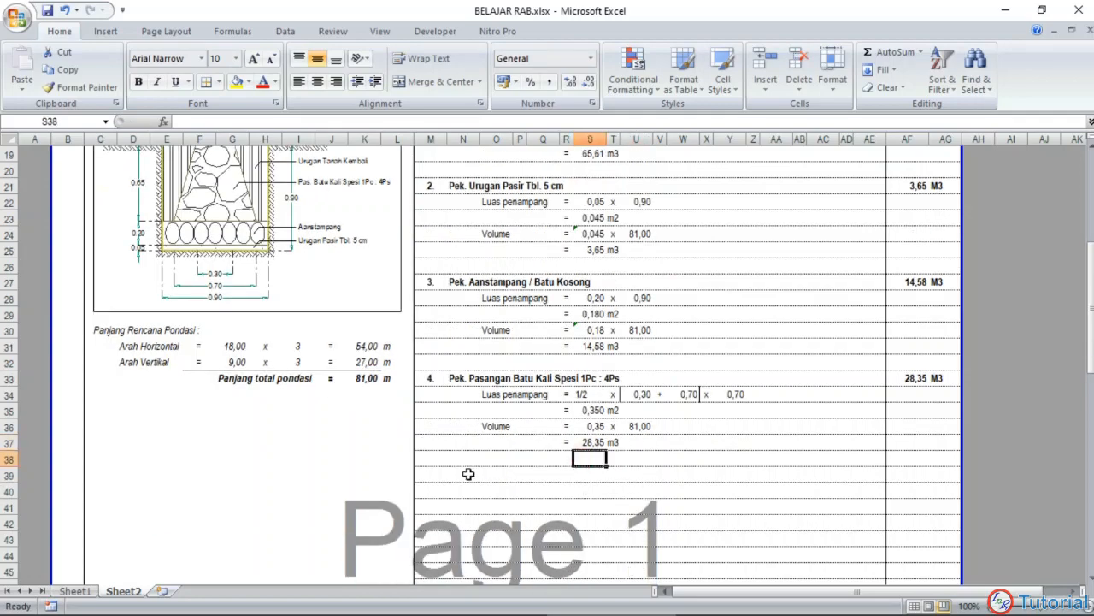
left_click(91, 594)
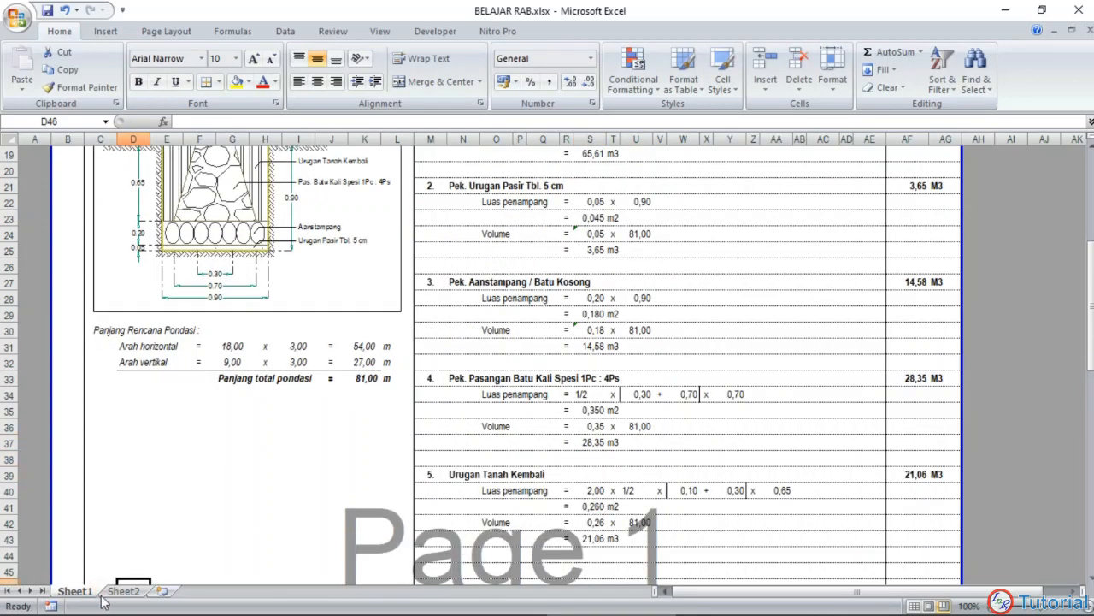
left_click(123, 590)
left_click(543, 489)
scroll(550, 440, "down", 2)
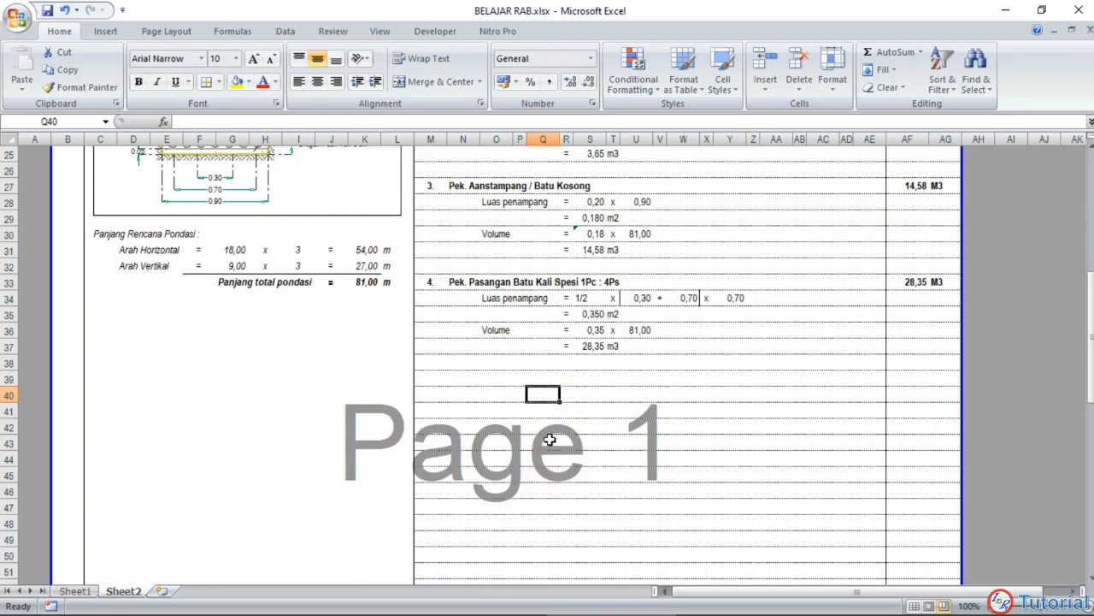
scroll(531, 406, "up", 3)
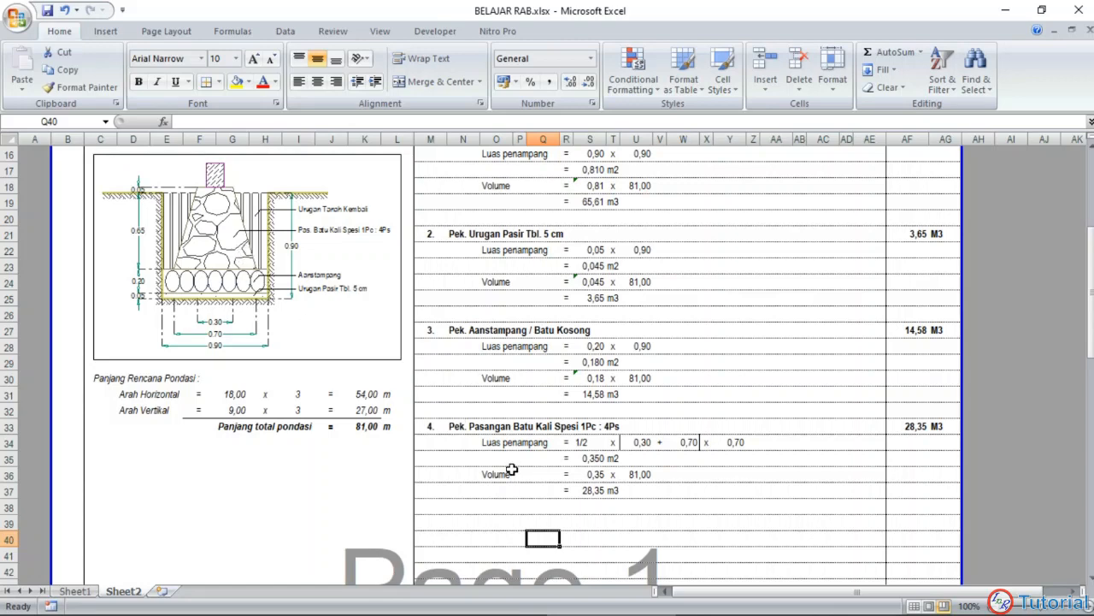
scroll(503, 469, "down", 2)
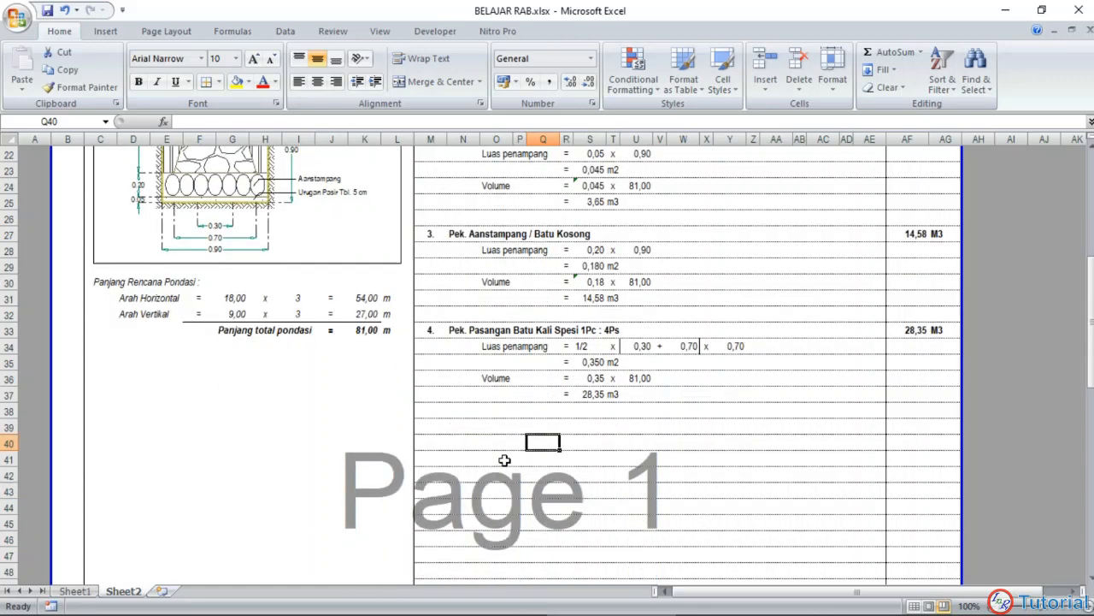
Step: Copy item 5's heading row, Urugan Tanah Kembali, from M39:AG39 of Sheet1 to the same row of Sheet2
left_click(89, 591)
scroll(471, 370, "down", 3)
left_click_drag(429, 328, 959, 330)
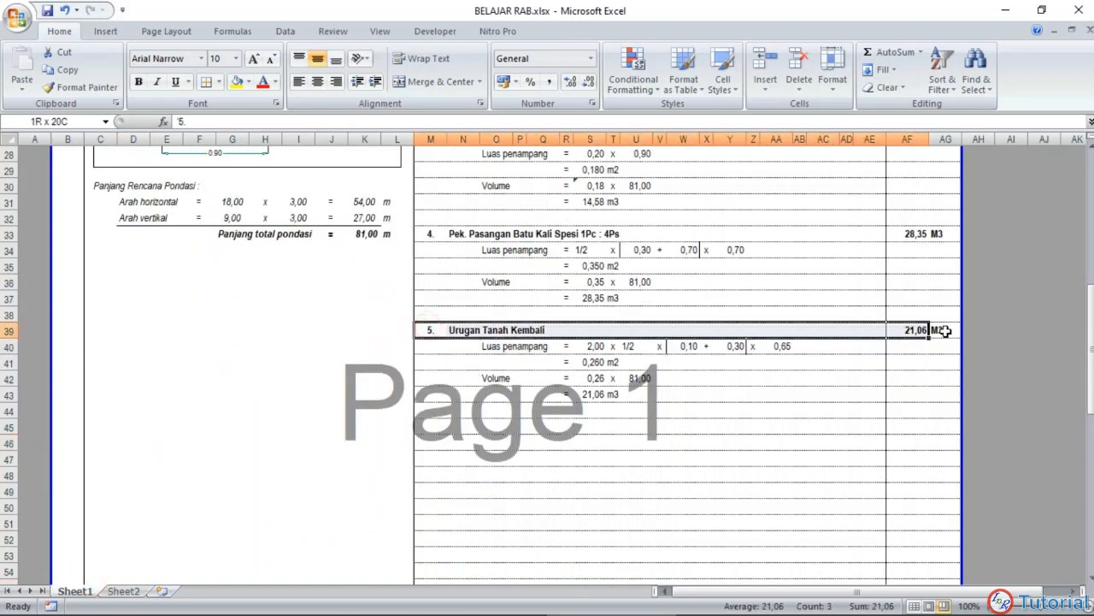
key("ctrl+c")
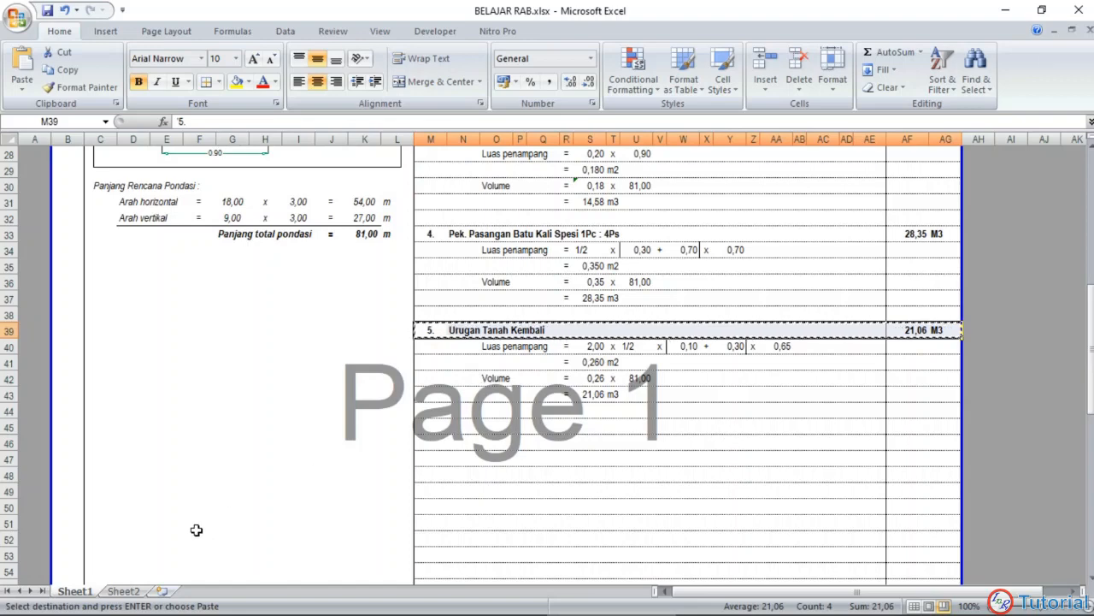
left_click(123, 591)
left_click(432, 424)
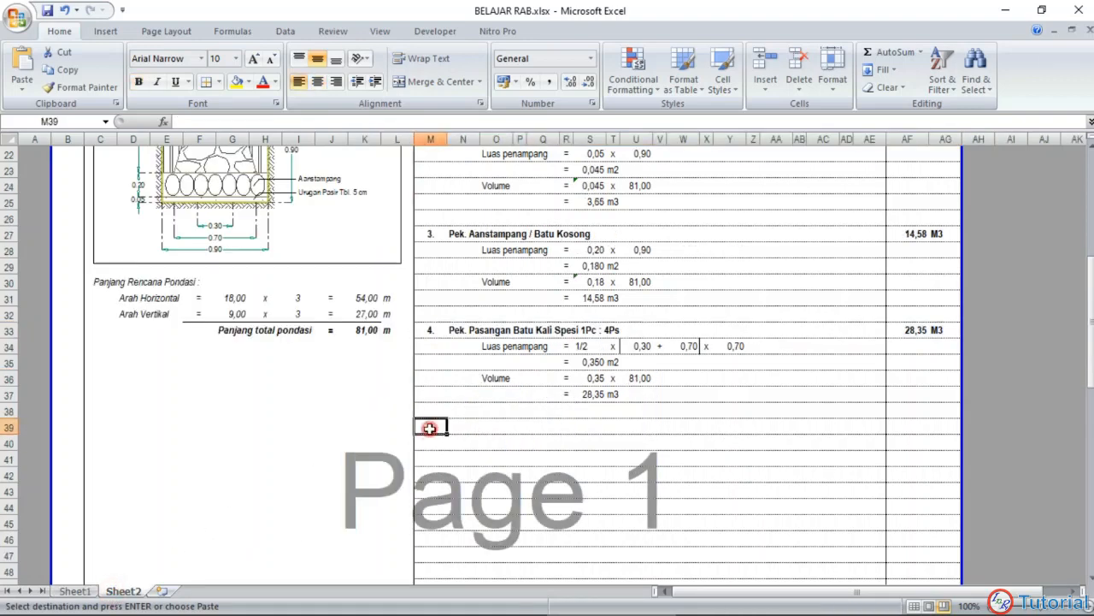
key("ctrl+v")
left_click(450, 470)
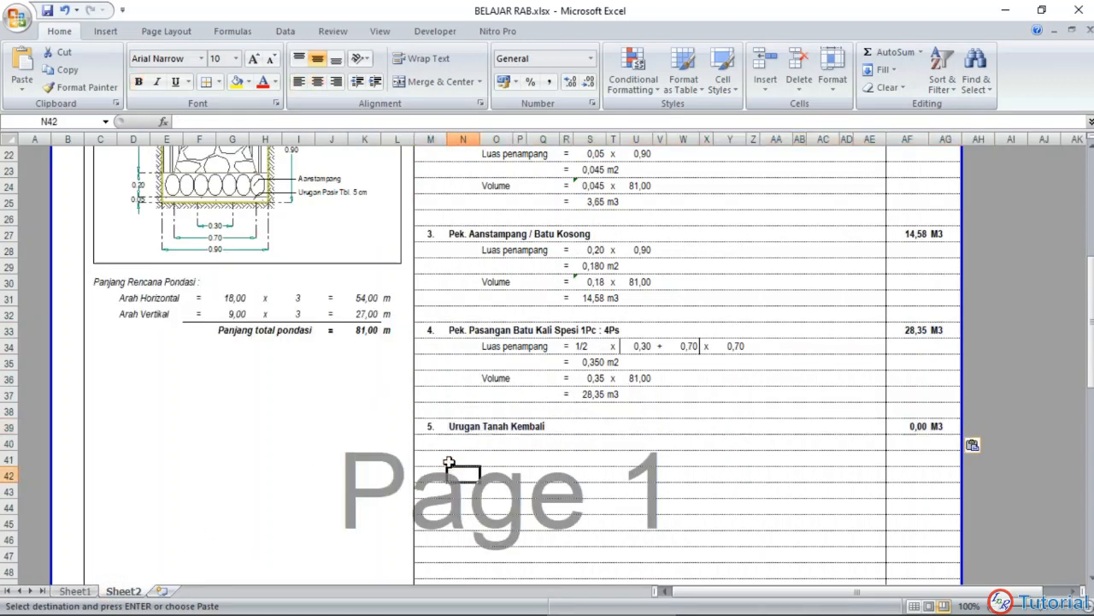
Step: Copy item 5's area and volume calculation block O40:AA43 from Sheet1 into Sheet2 starting at O40
left_click(91, 590)
scroll(543, 427, "up", 1)
left_click(553, 492)
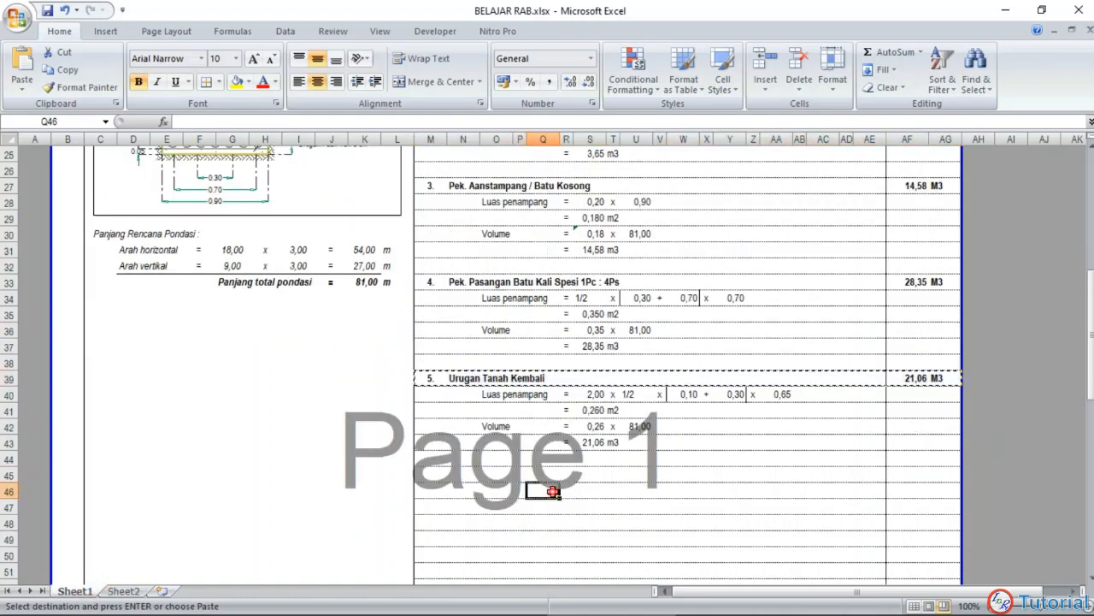
key("Escape")
scroll(551, 451, "up", 3)
scroll(543, 442, "down", 3)
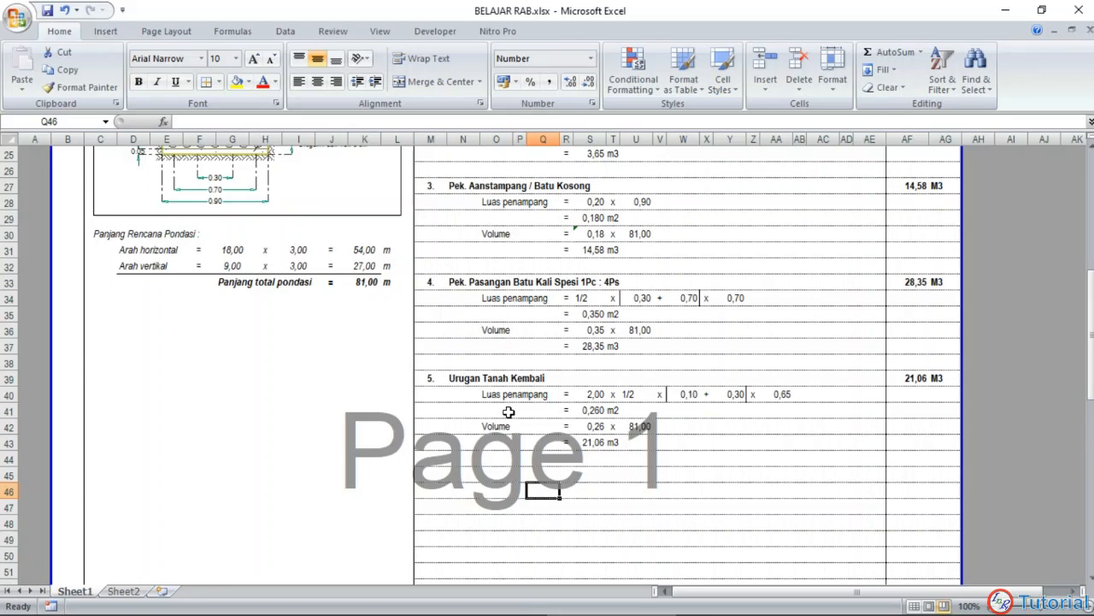
left_click_drag(490, 397, 792, 442)
type("c")
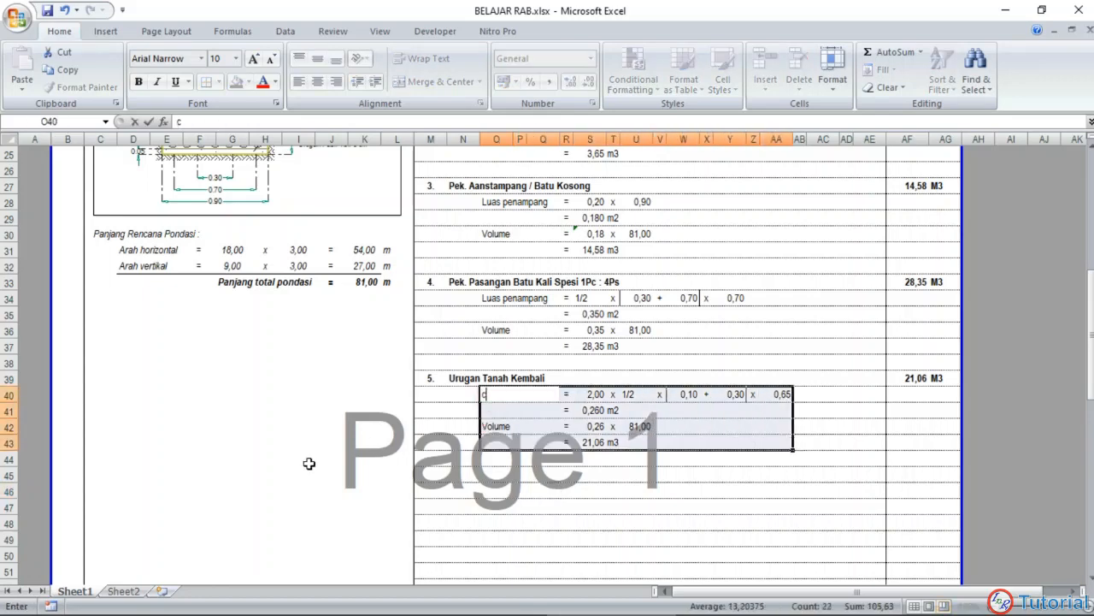
key("Escape")
key("ctrl+c")
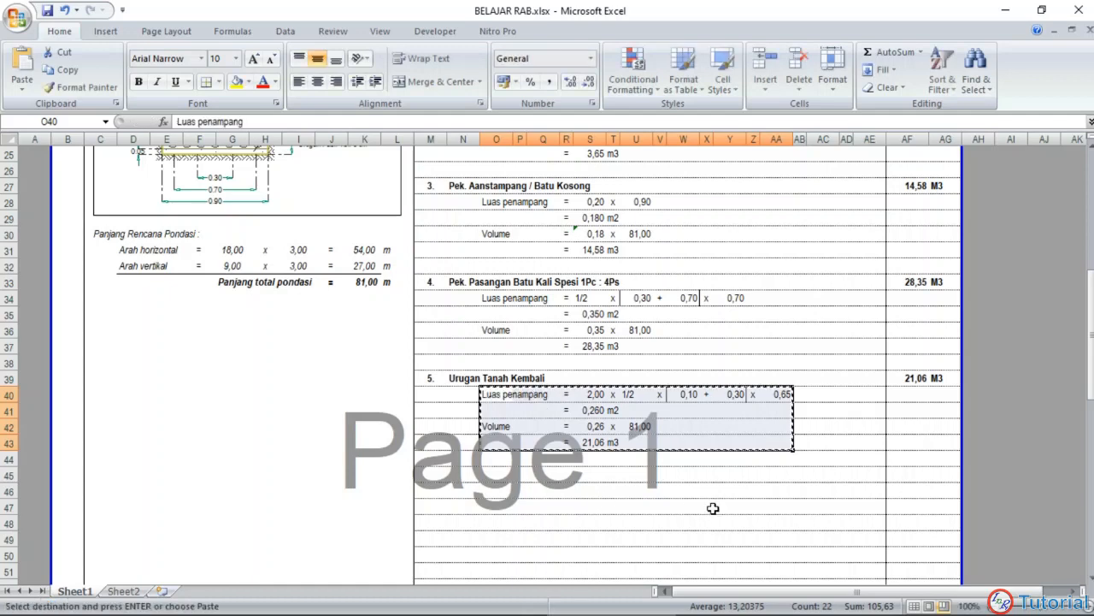
left_click(124, 591)
left_click(489, 443)
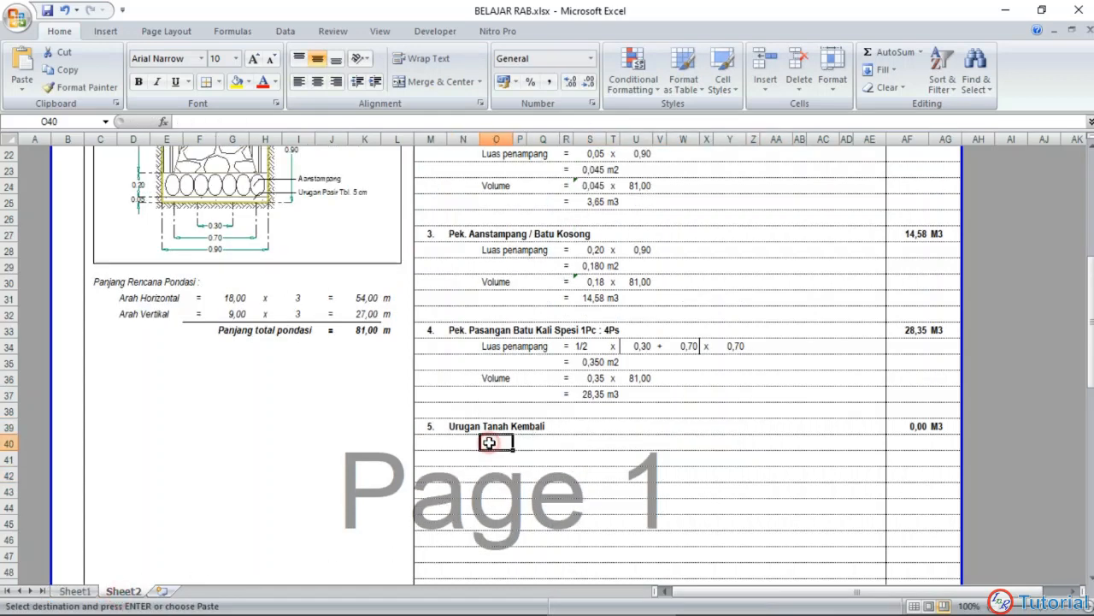
key("ctrl+v")
left_click(471, 509)
key("Escape")
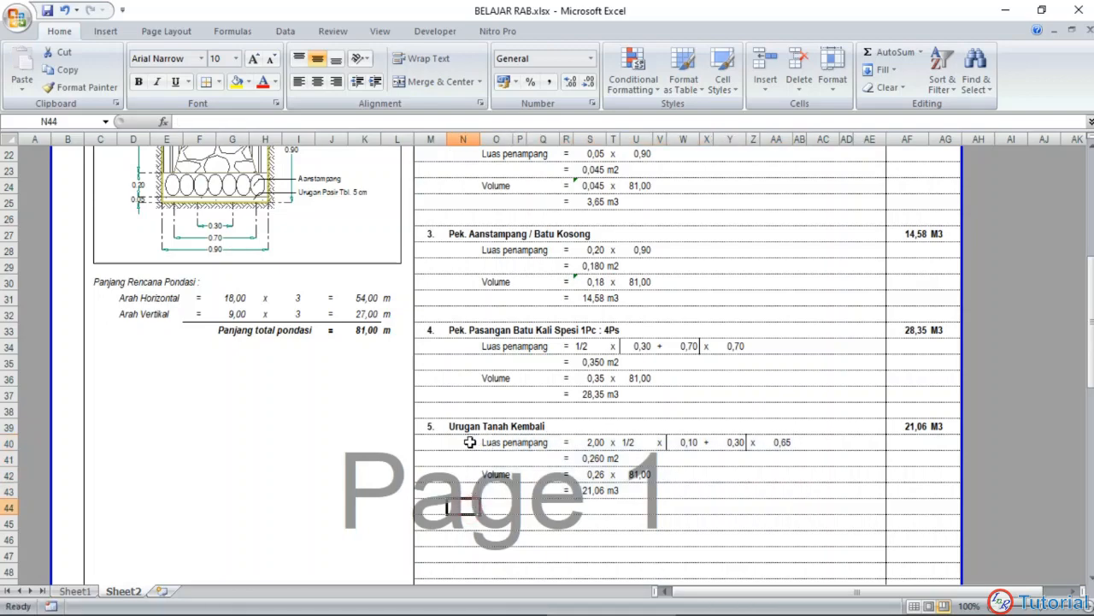
Step: Show the first factor of item 5's area line, in S40, without decimals
scroll(194, 205, "up", 3)
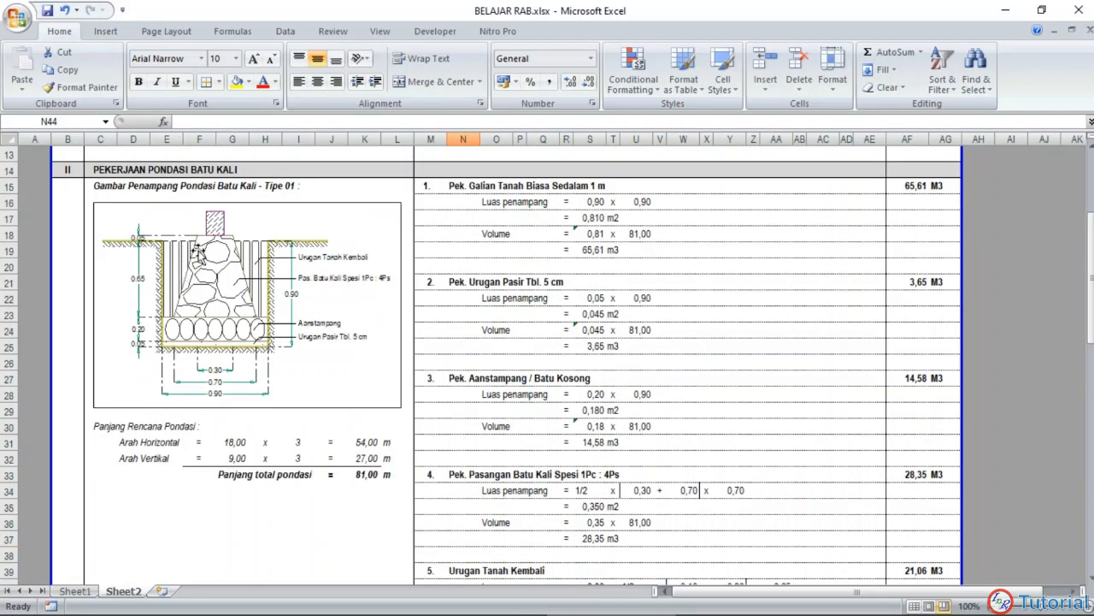
scroll(419, 299, "down", 2)
scroll(419, 300, "down", 2)
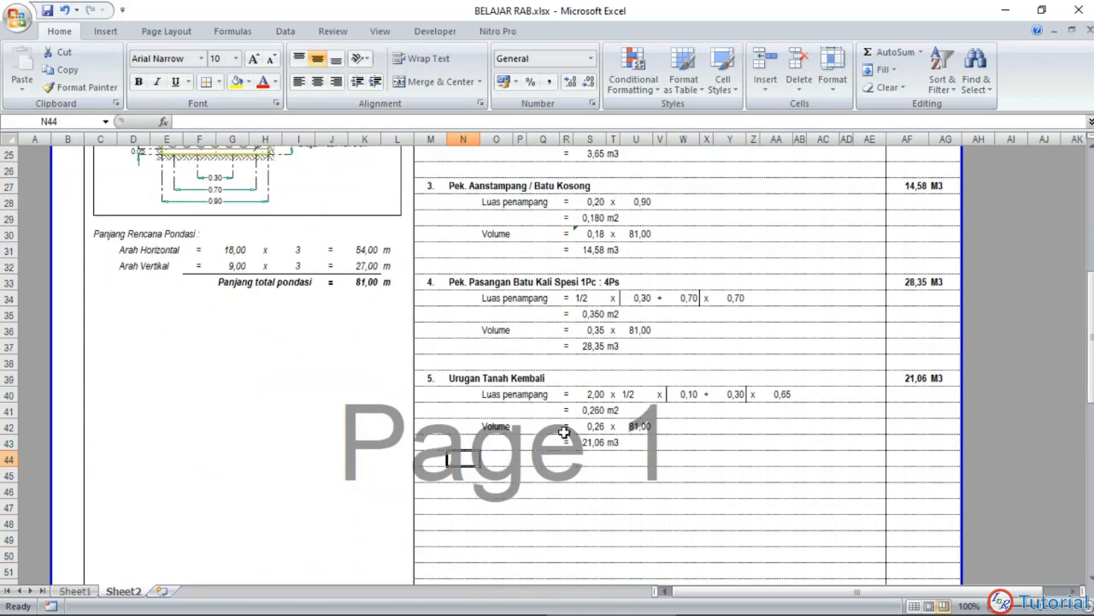
left_click(590, 459)
left_click(590, 394)
left_click(586, 83)
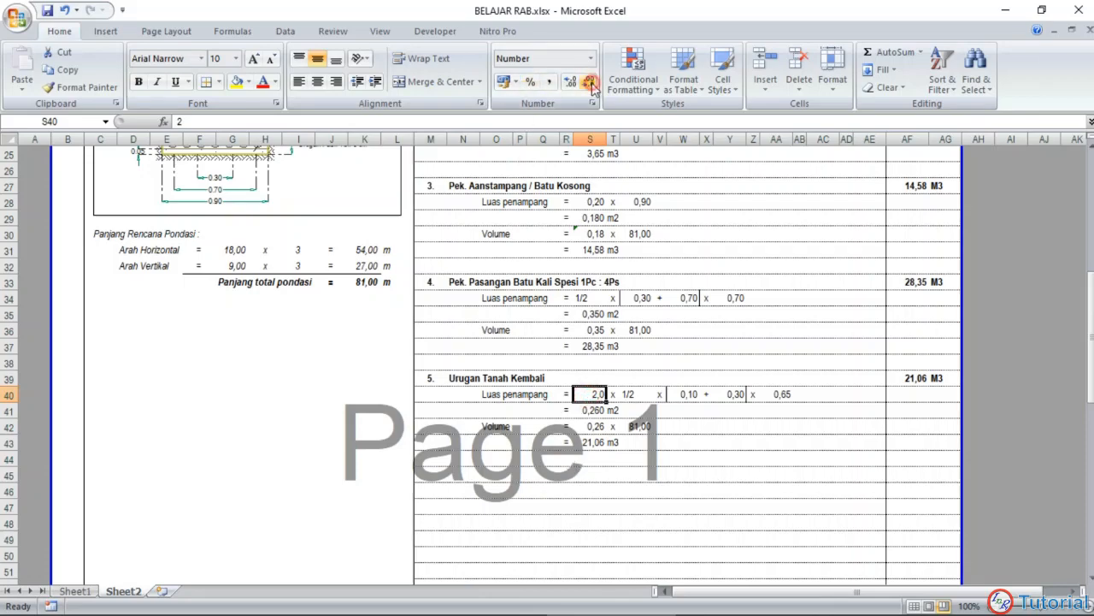
left_click(587, 83)
left_click(542, 459)
Step: Compare item 5's factors in S40 and U40 with the backfill areas in the foundation section drawing
scroll(596, 485, "up", 2)
left_click(596, 485)
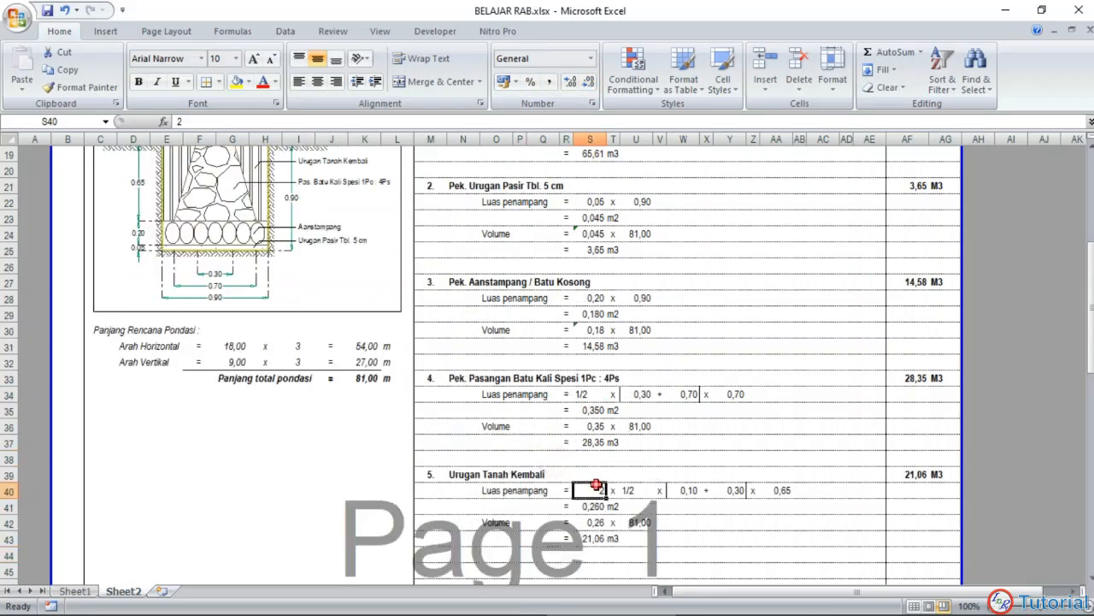
scroll(163, 252, "up", 2)
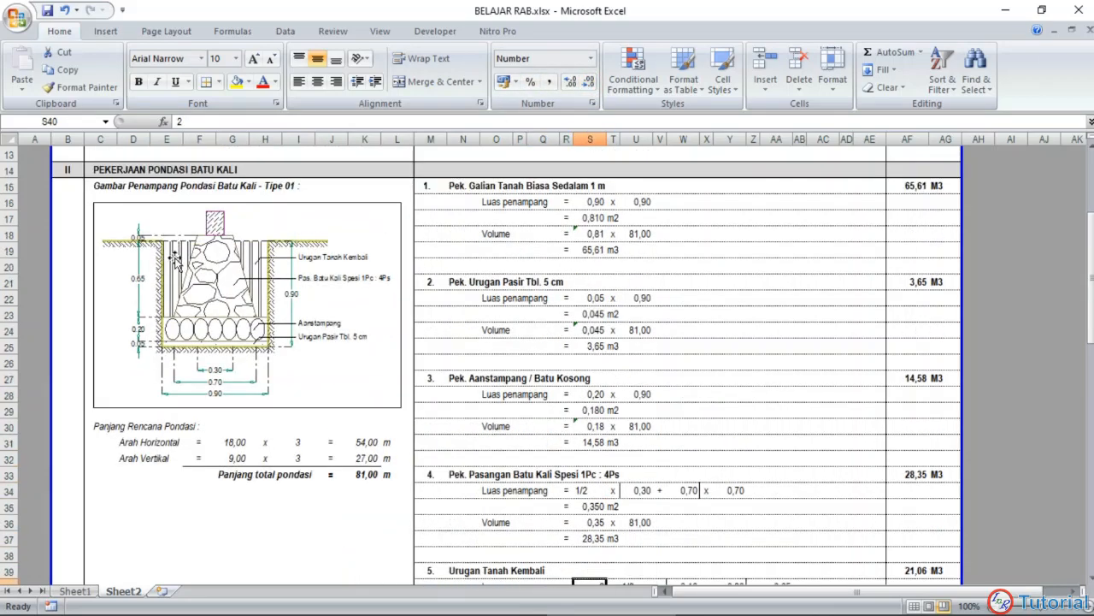
scroll(541, 351, "down", 4)
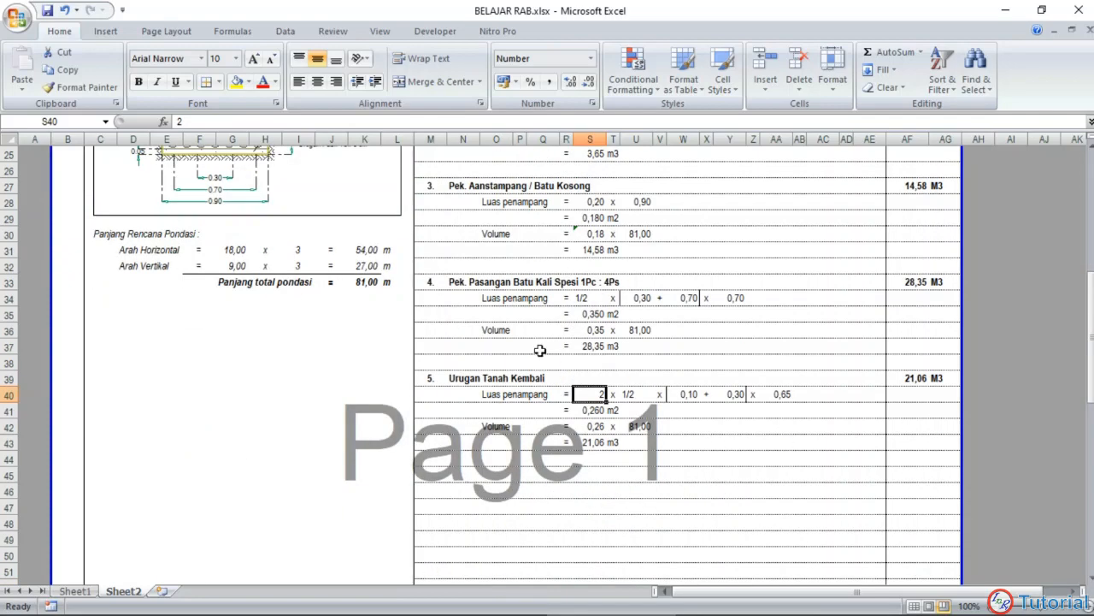
left_click(634, 394)
scroll(293, 330, "up", 3)
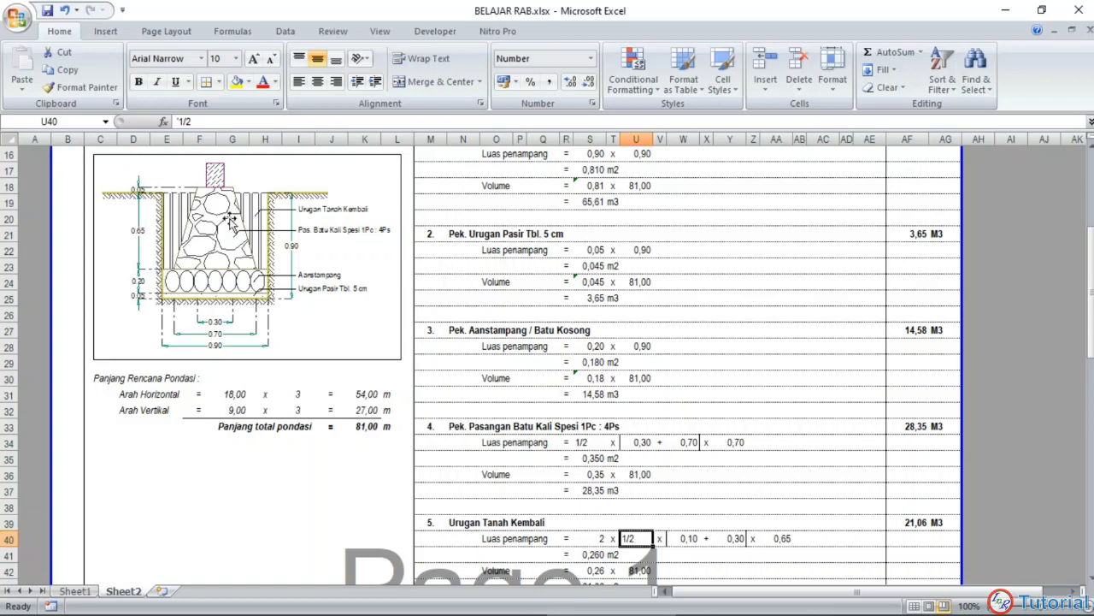
Step: Compare item 5's width and height factors in W40, Y40 and AA40 with the backfill dimensions in the foundation section drawing
scroll(604, 376, "down", 1)
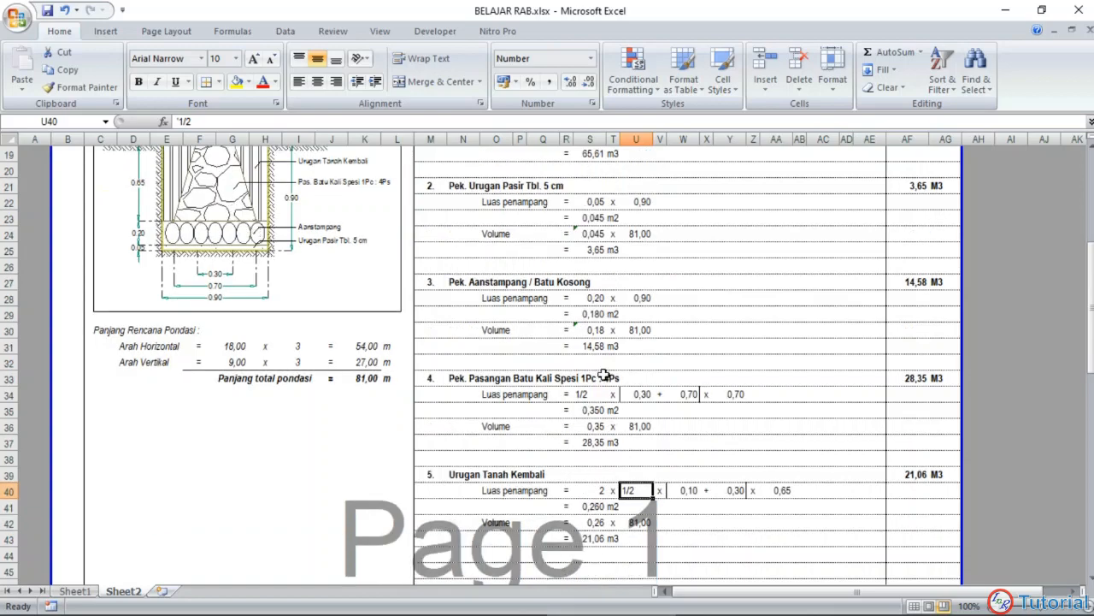
left_click(689, 490)
scroll(420, 385, "up", 1)
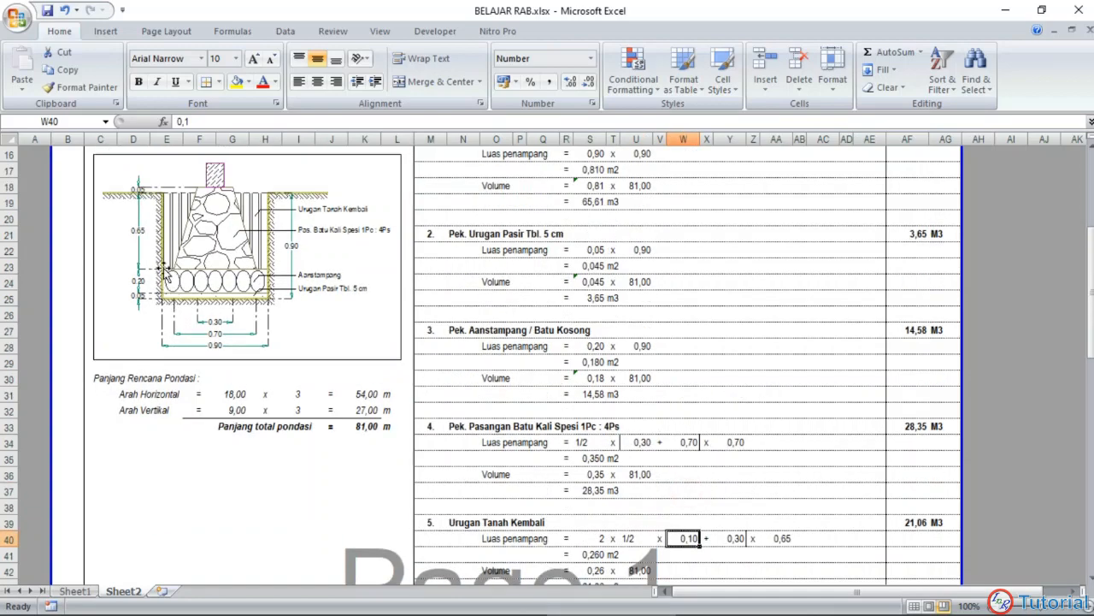
scroll(204, 316, "down", 1)
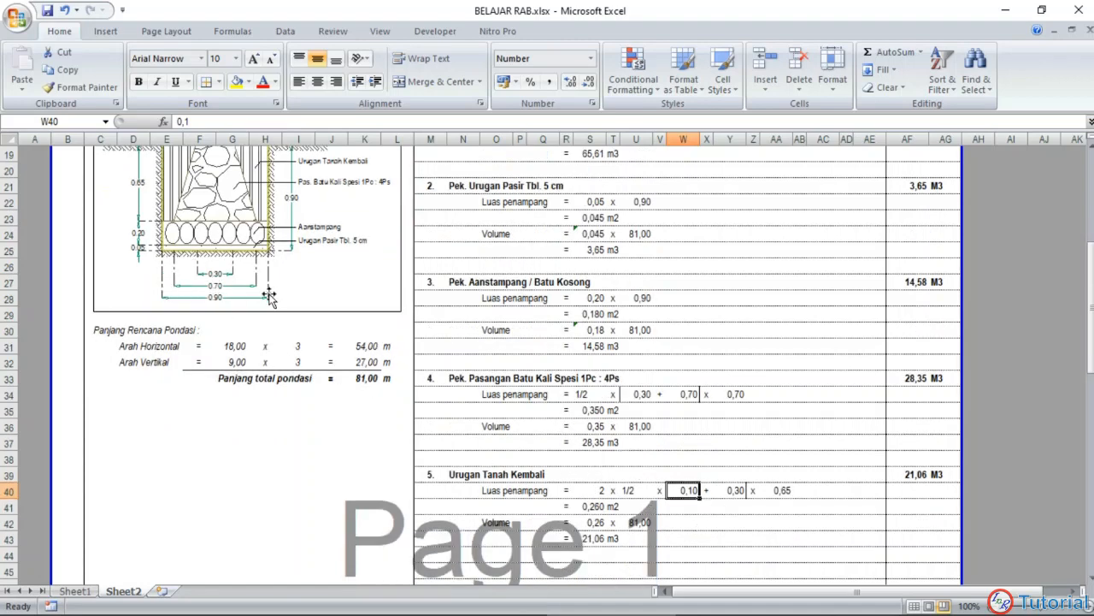
left_click(728, 488)
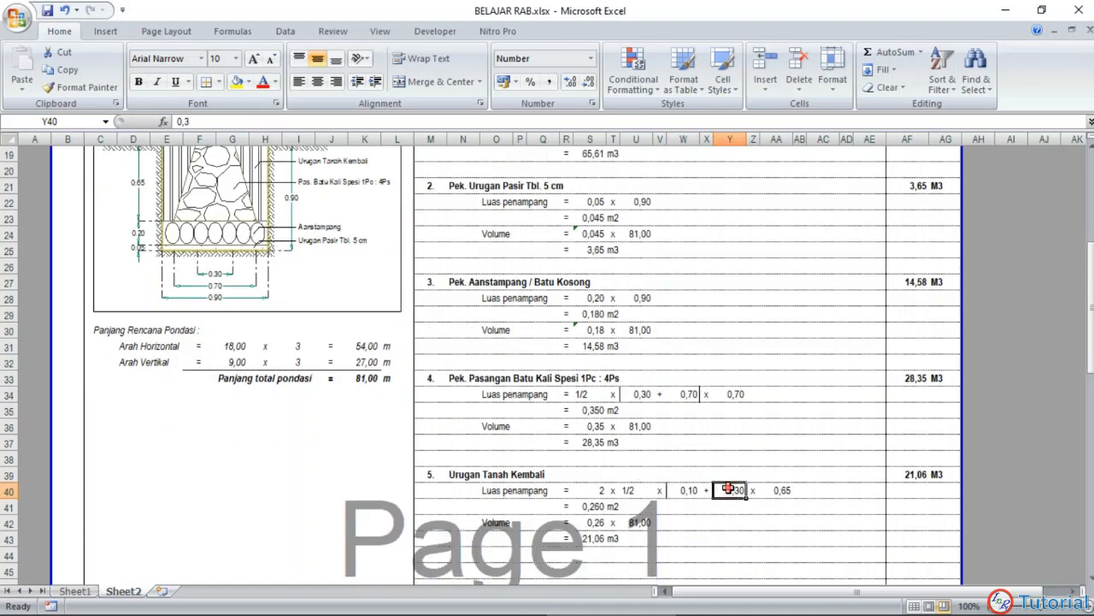
scroll(261, 321, "up", 1)
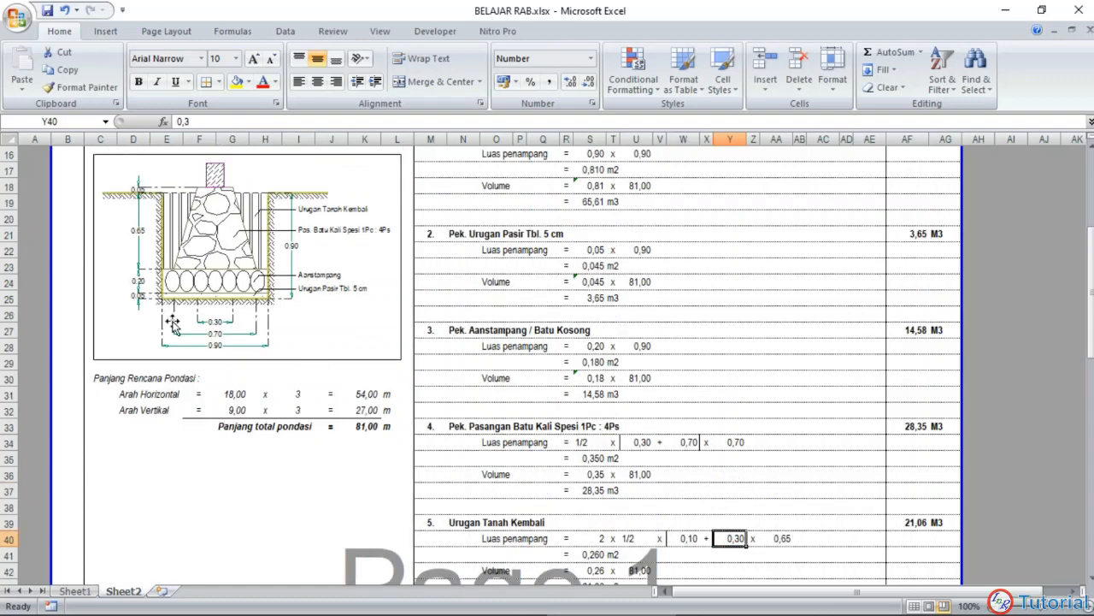
scroll(525, 344, "down", 1)
left_click(778, 490)
scroll(169, 205, "up", 1)
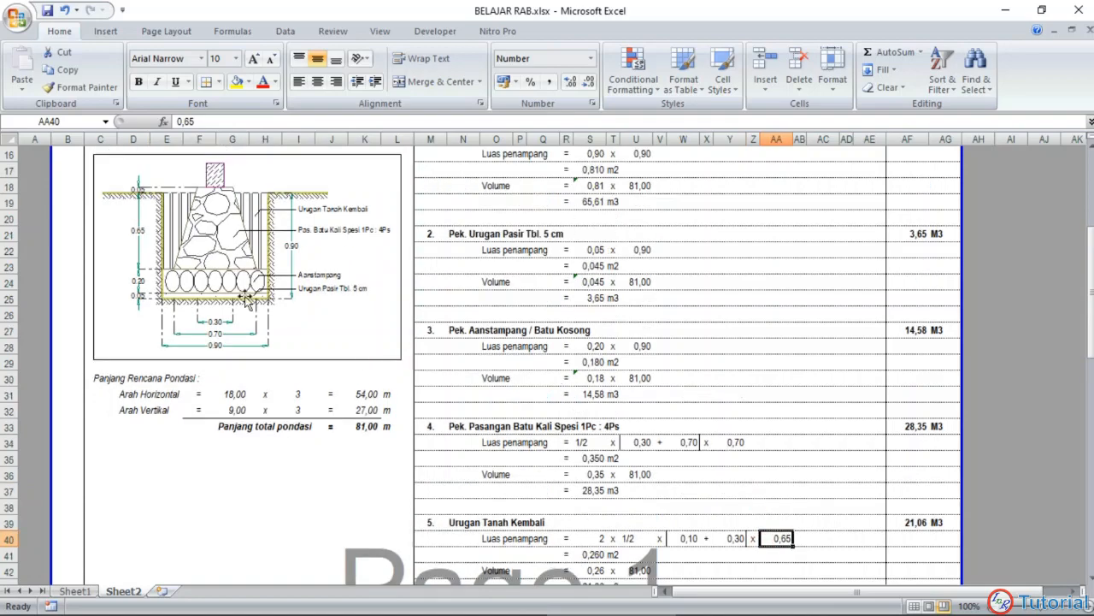
scroll(504, 326, "down", 1)
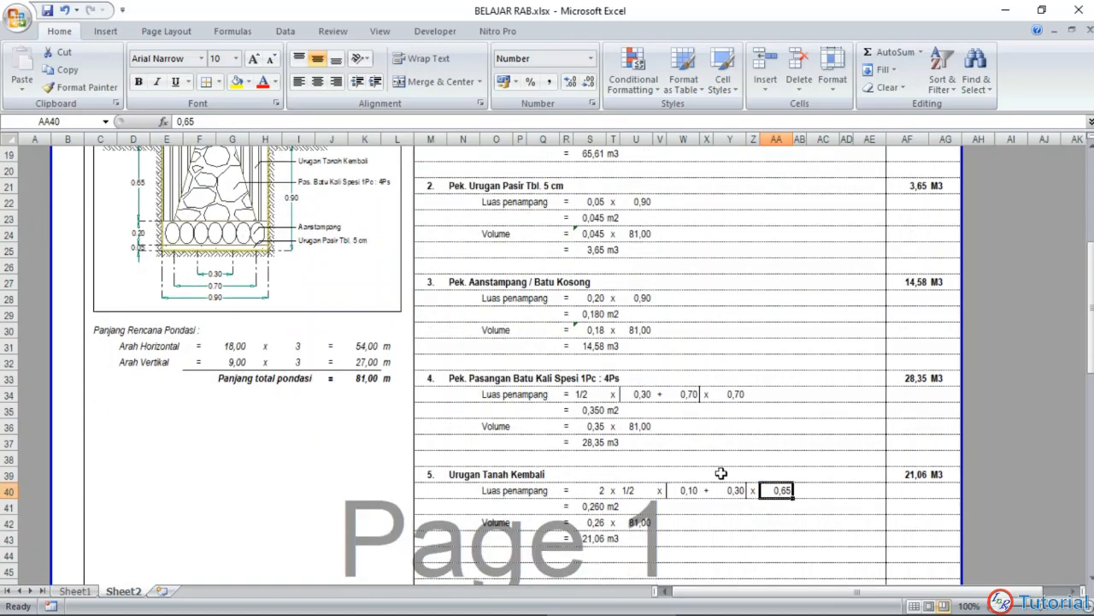
Step: Enter item 5's cross-section area formula =S40*1/2*(W40+Y40)*AA40 in S41
left_click(752, 538)
scroll(619, 475, "down", 1)
left_click(590, 461)
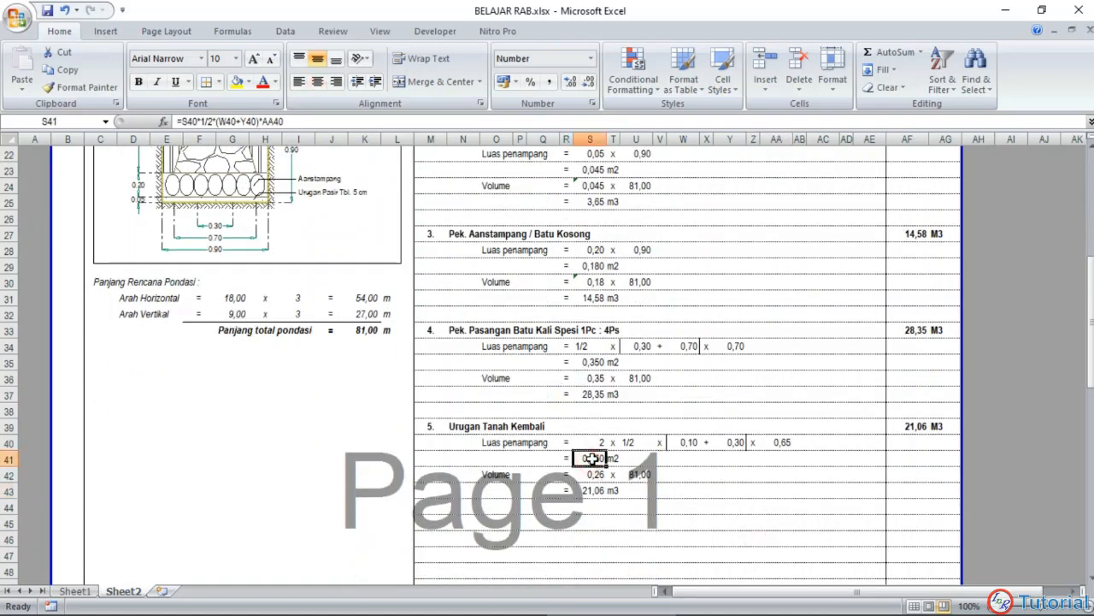
type("=")
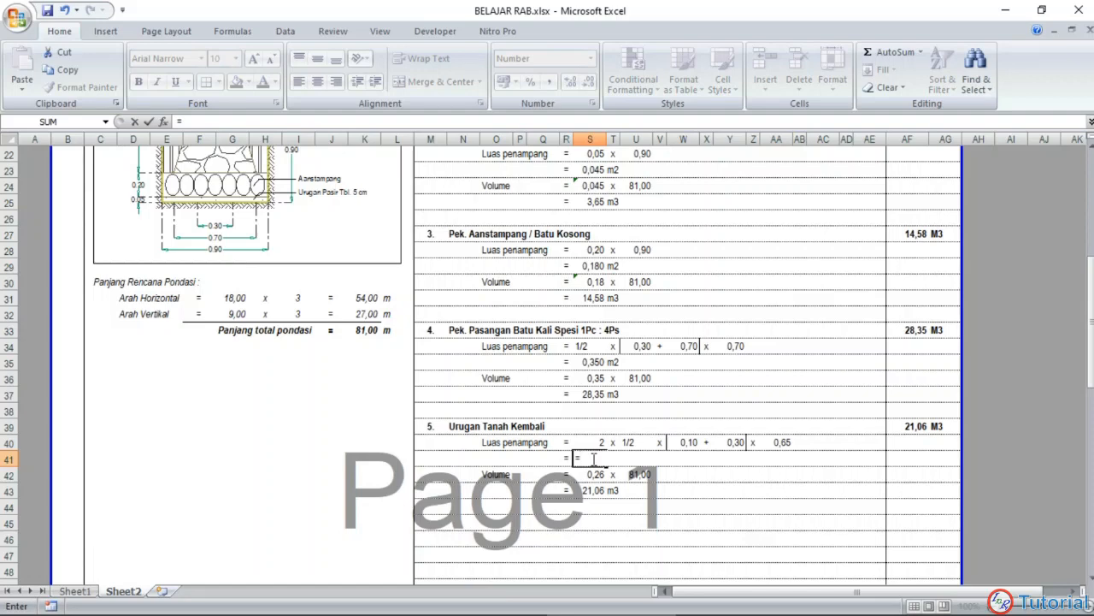
left_click(593, 442)
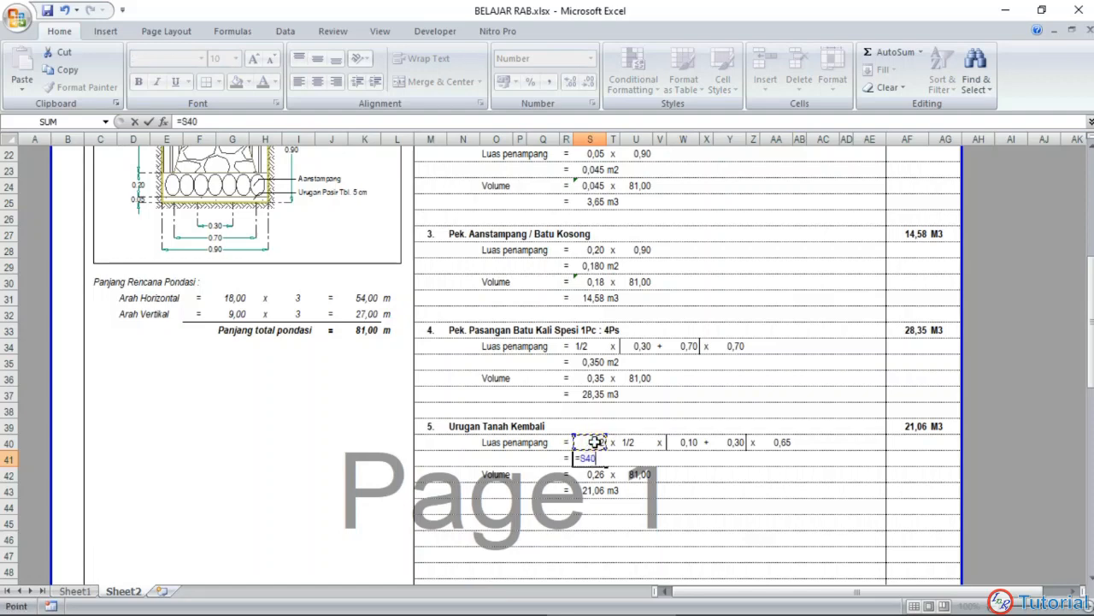
type("*")
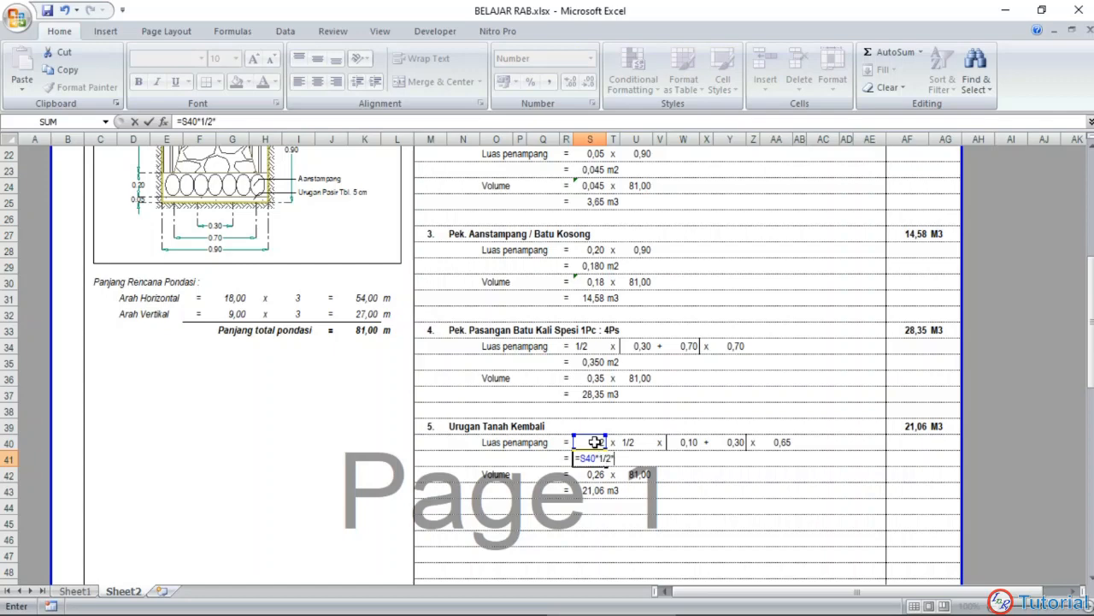
type("1/2*(")
left_click(682, 442)
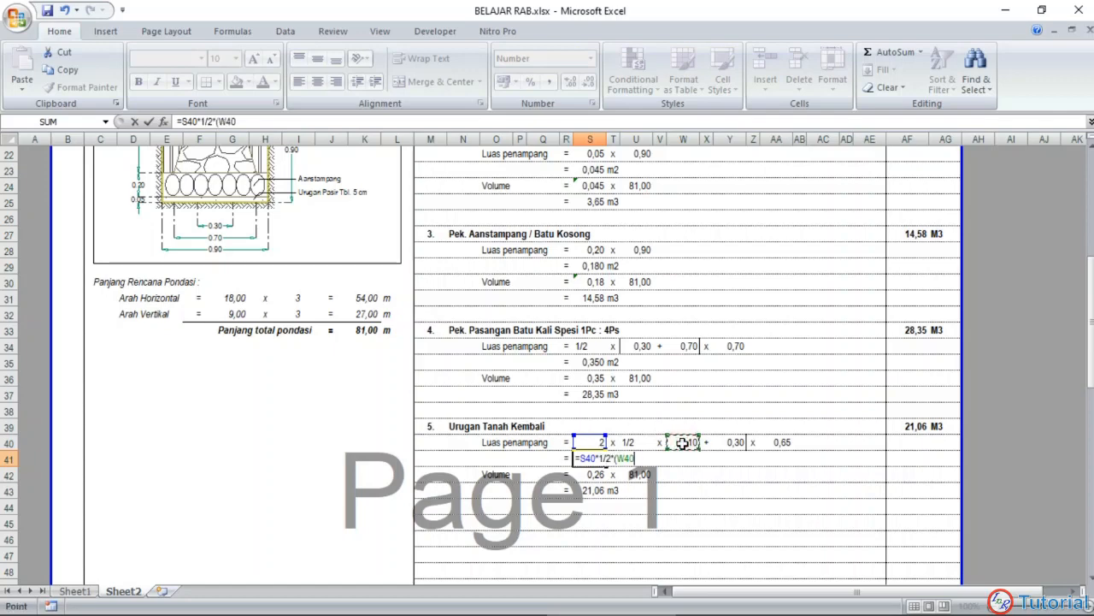
type("+")
left_click(734, 442)
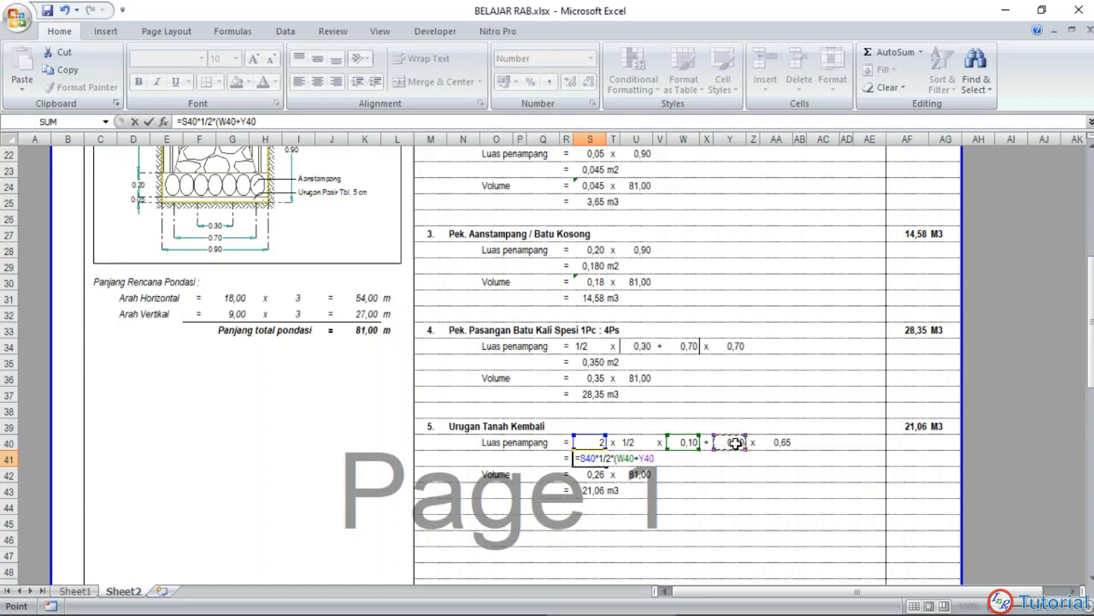
type(")*")
left_click(774, 442)
key("Return")
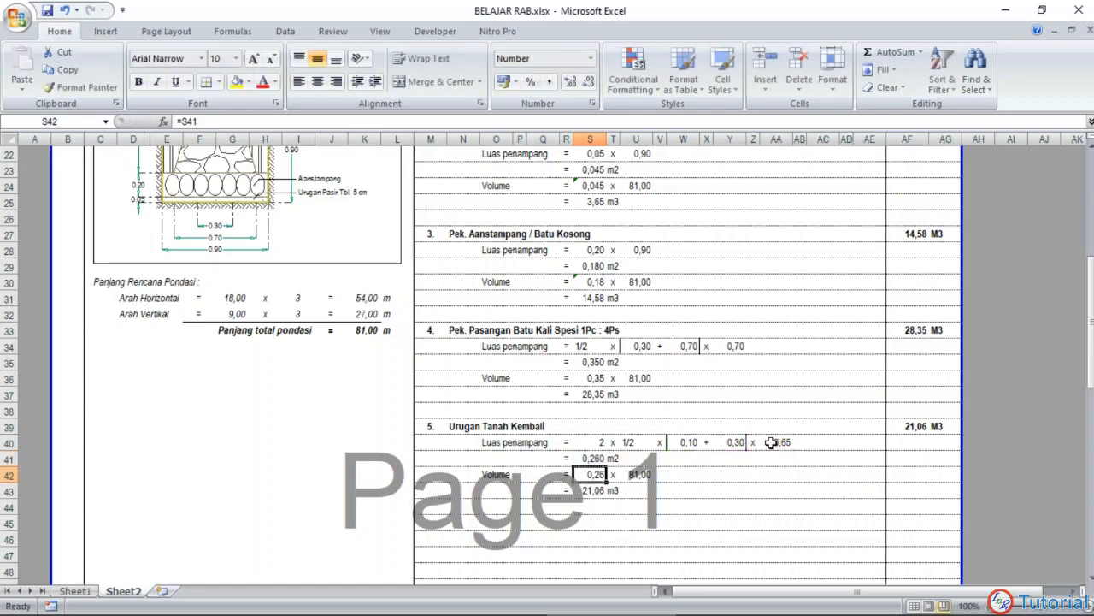
Step: Check item 5's volume line, inspecting the foundation length reference in U42 and the volume result in S43
left_click(598, 494)
left_click(593, 552)
left_click(643, 475)
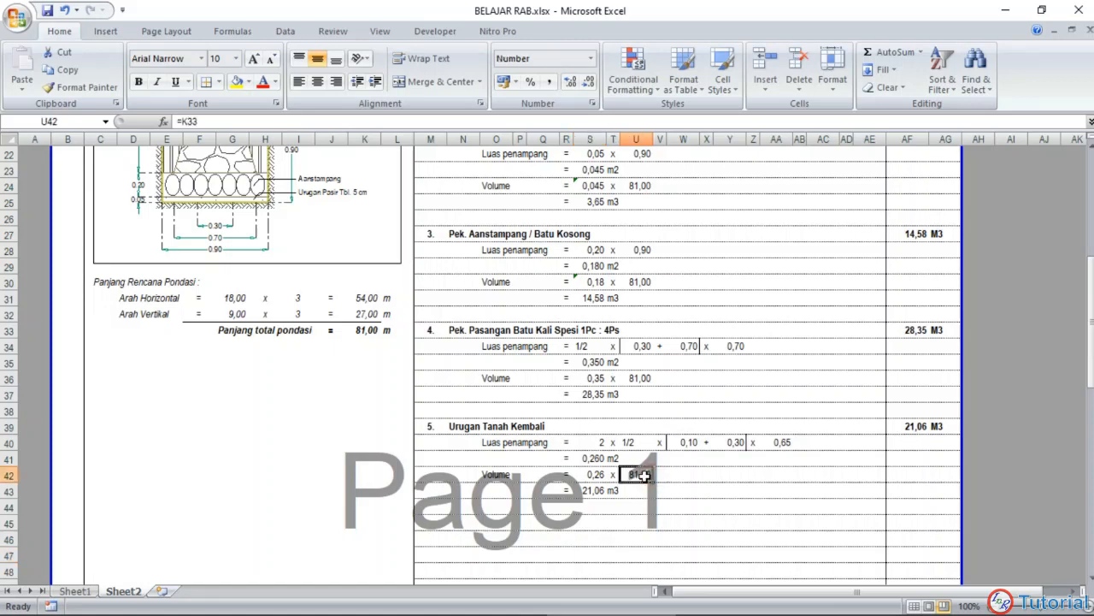
left_click(567, 441)
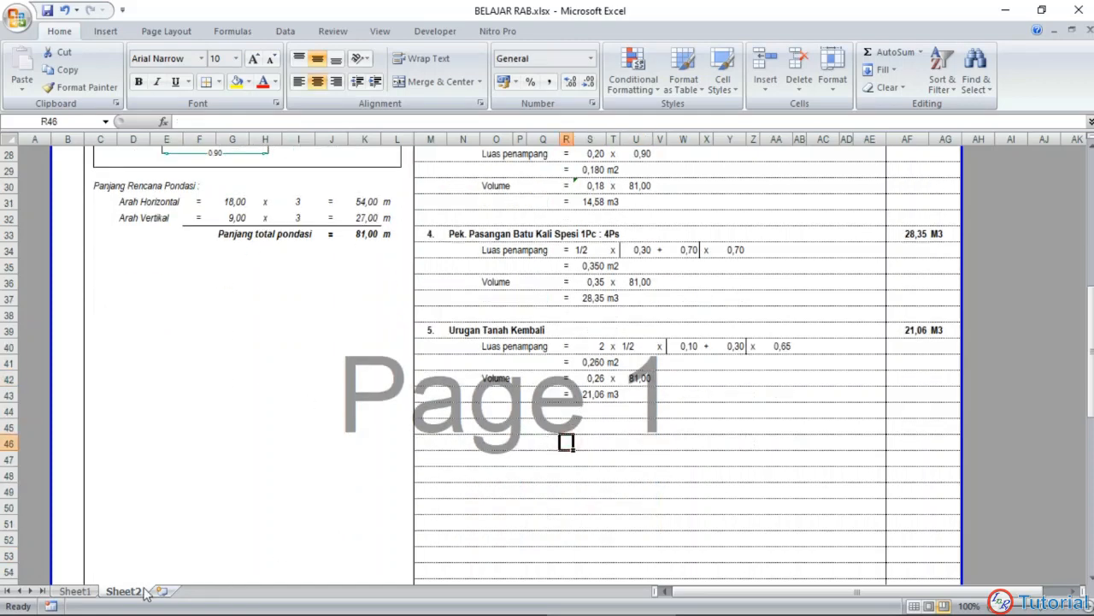
left_click(84, 591)
left_click(110, 590)
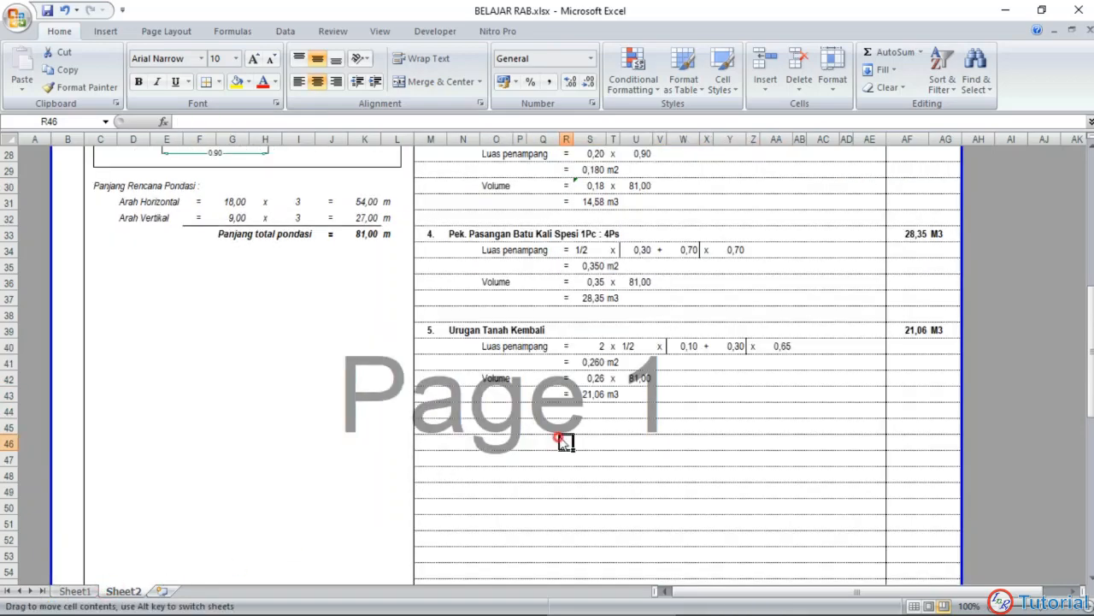
Step: Calculate a quarter of the excavation volume below item 5's result by entering =1/4*S19 in S44
left_click(589, 411)
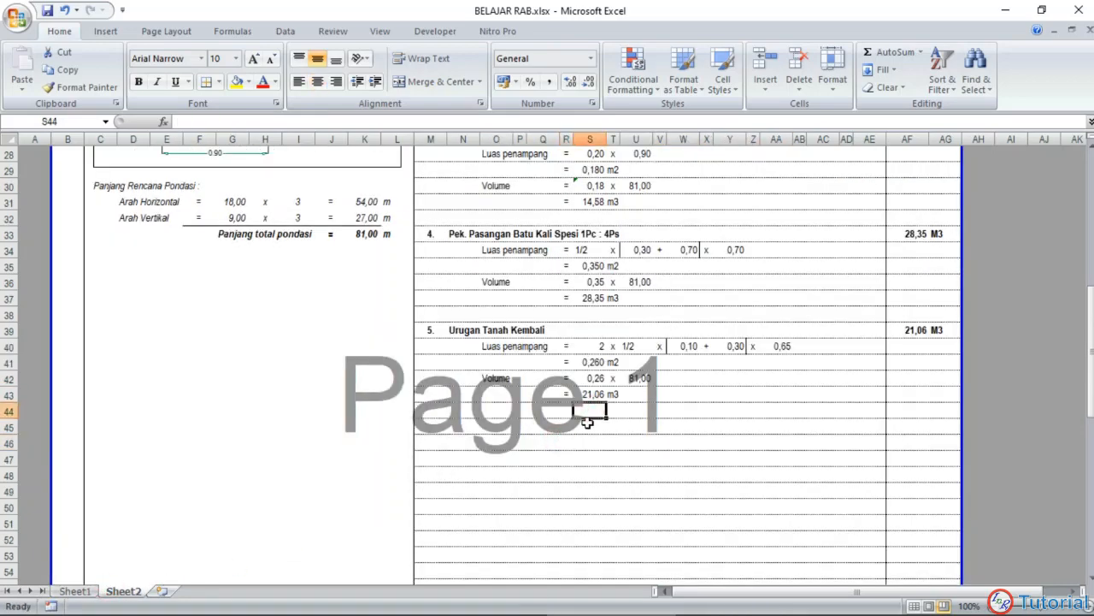
type("=1/4*")
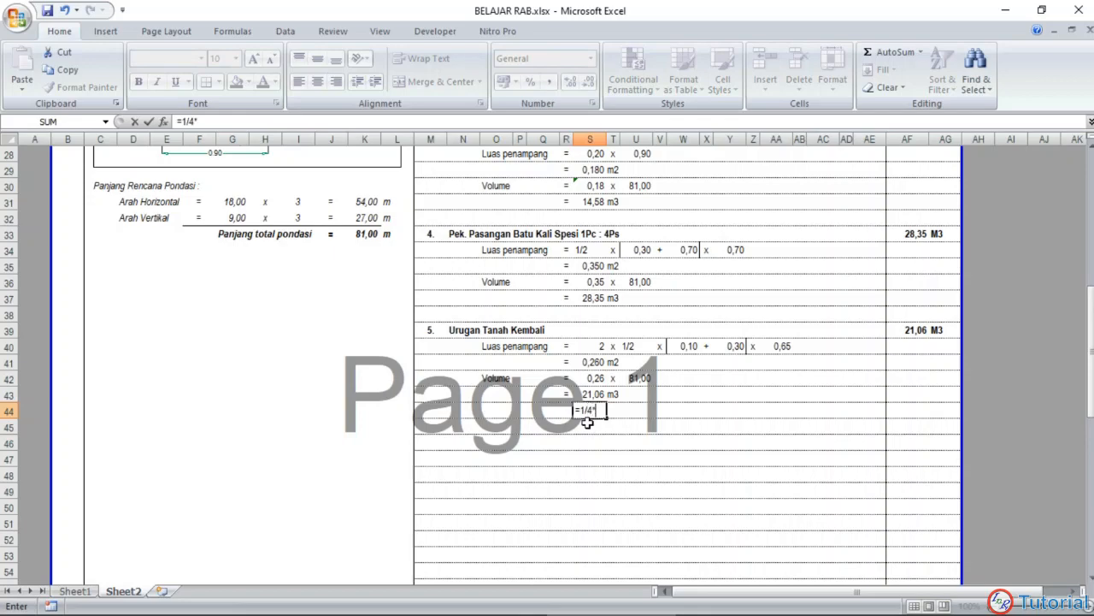
scroll(587, 421, "up", 7)
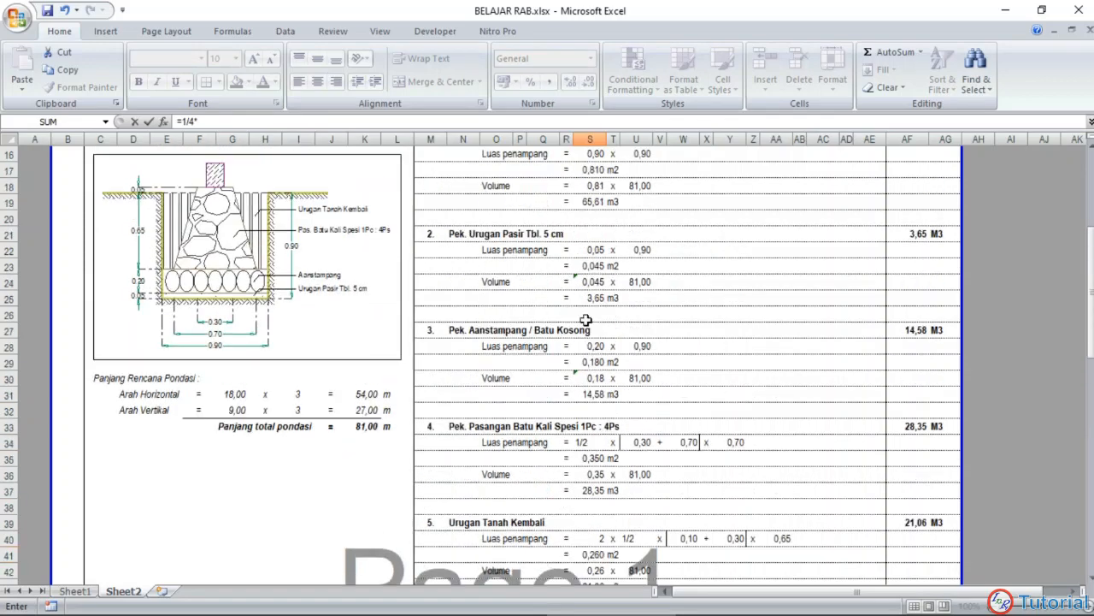
left_click(579, 346)
key("Return")
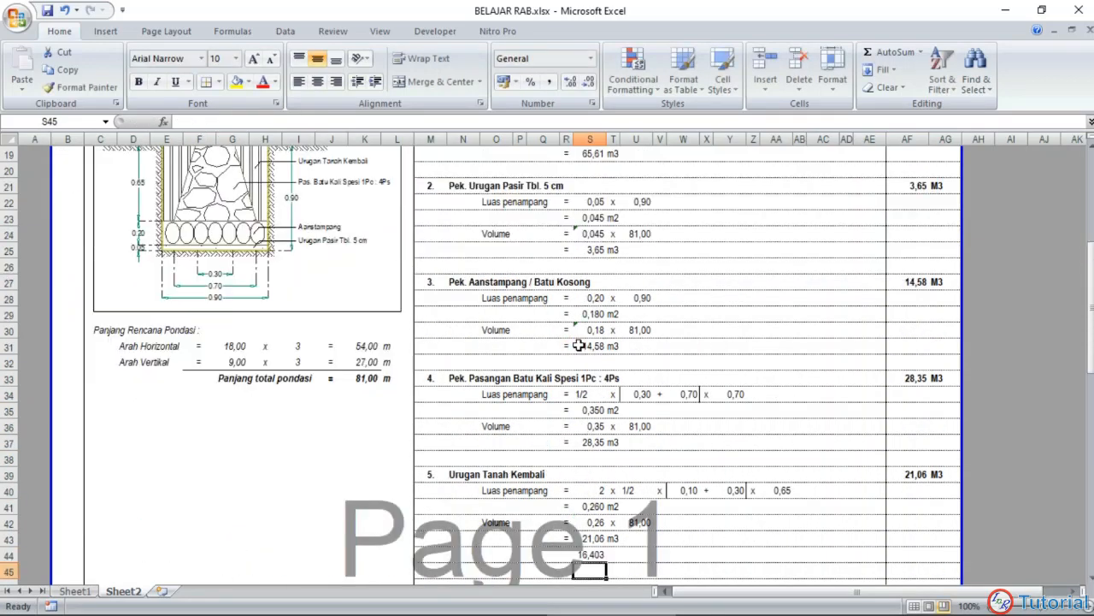
Step: Change the fraction in S44's comparison formula to one third, giving =1/3*S19
scroll(594, 428, "down", 2)
left_click(615, 457)
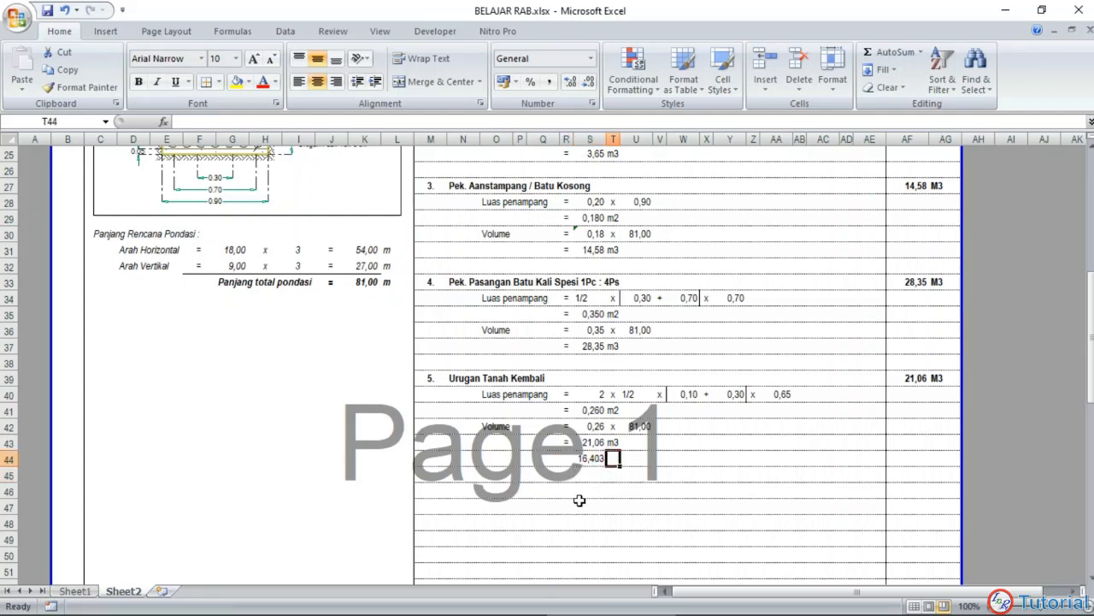
left_click(599, 460)
double_click(601, 459)
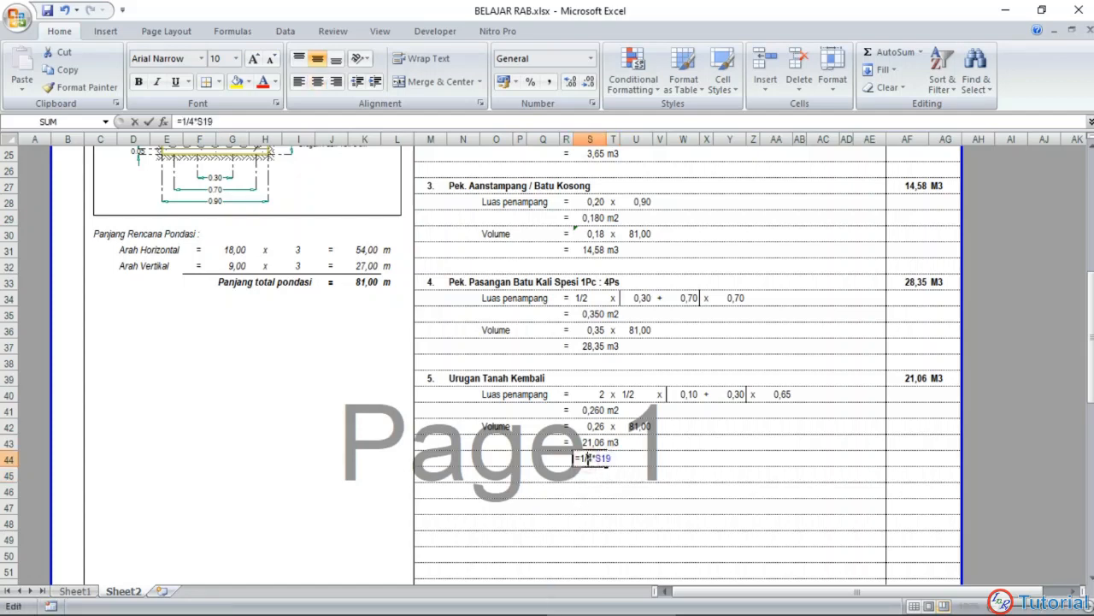
key("Delete")
type("3")
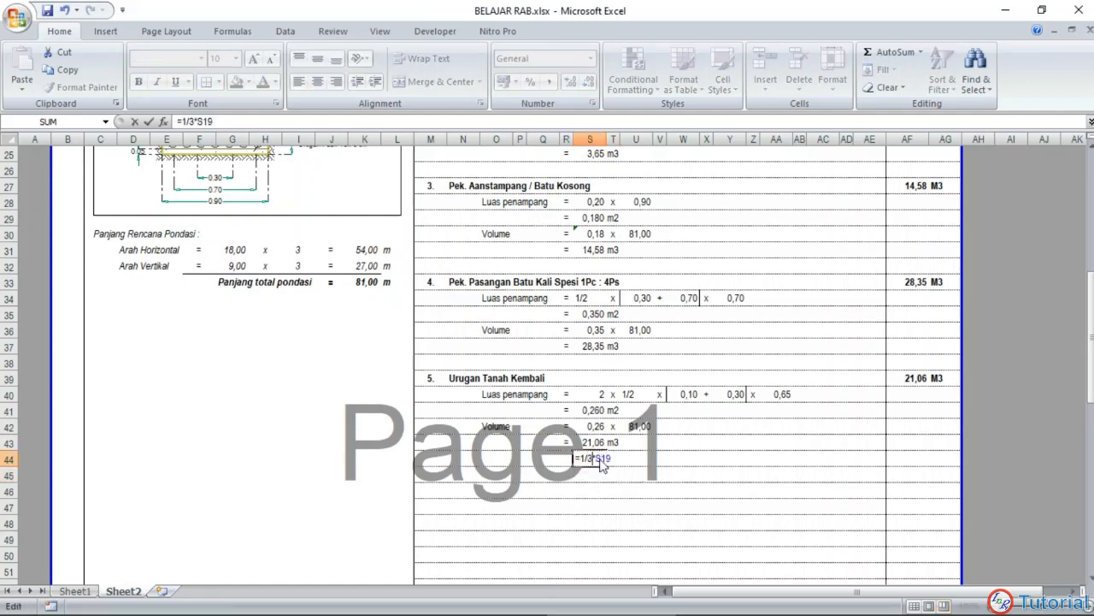
key("Return")
Step: Clear the temporary comparison formula from S44
left_click(550, 522)
left_click(592, 462)
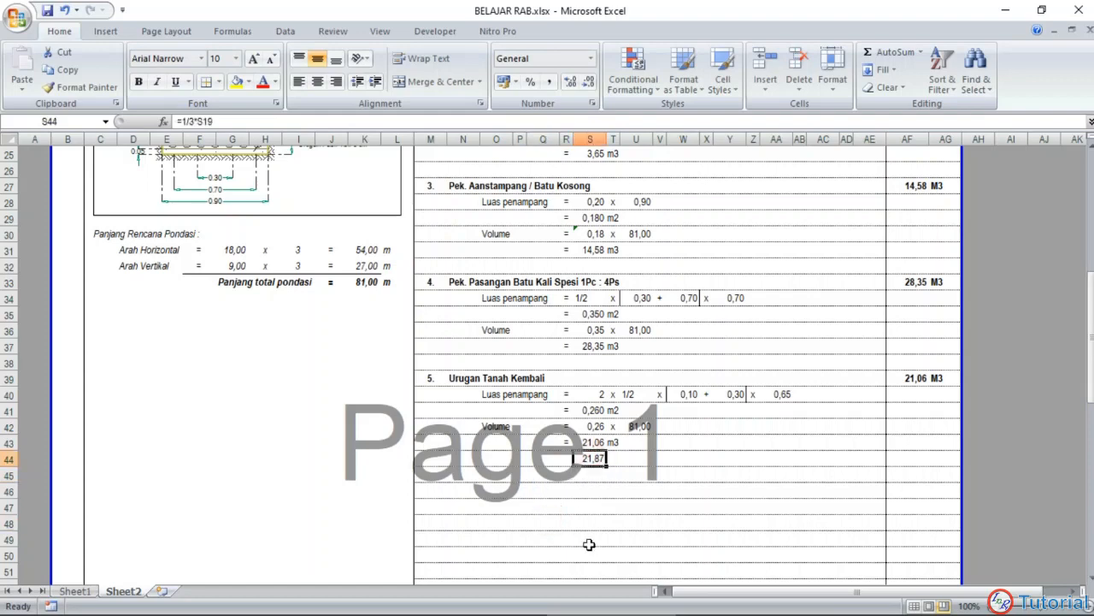
key("Delete")
scroll(573, 430, "down", 1)
left_click(540, 458)
Step: Review the volume calculations of items 1 to 5 alongside the foundation section drawing and the planned foundation length
scroll(540, 458, "up", 6)
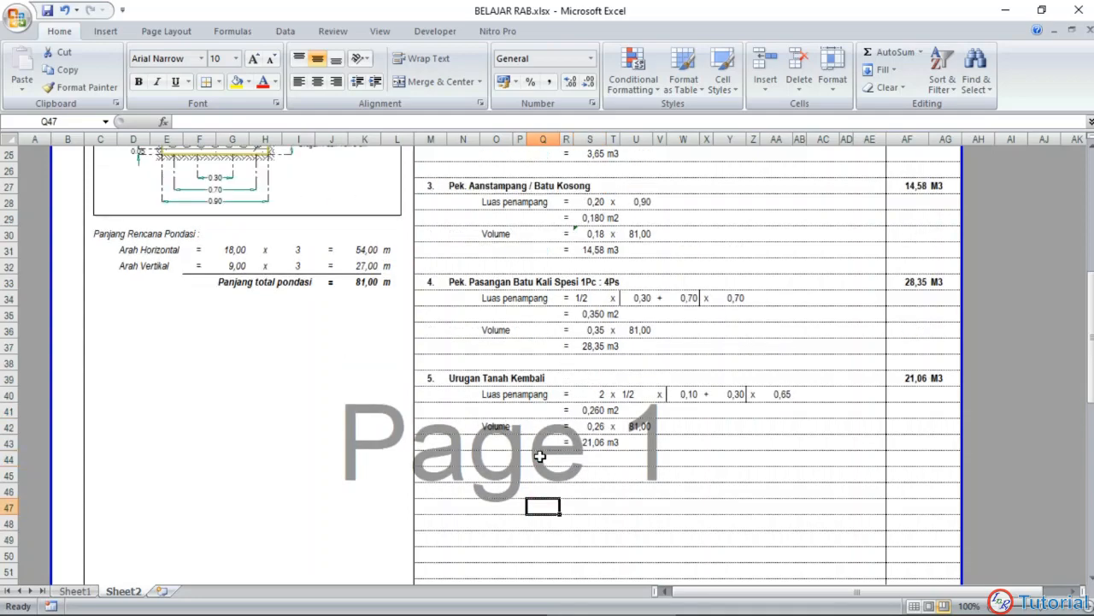
scroll(540, 458, "up", 3)
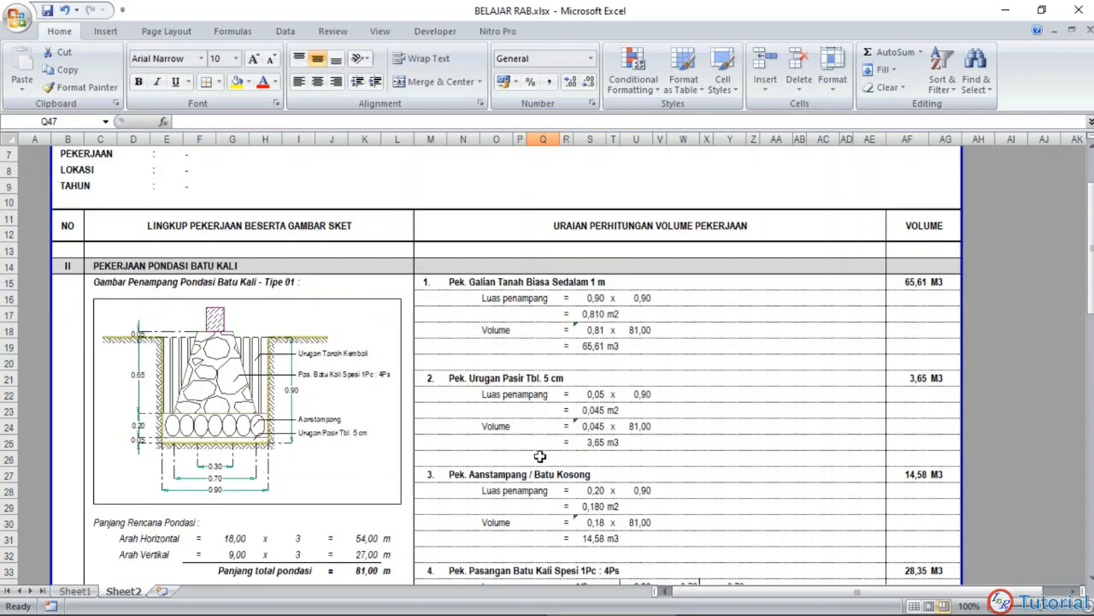
scroll(541, 455, "down", 2)
scroll(541, 454, "down", 6)
left_click(767, 516)
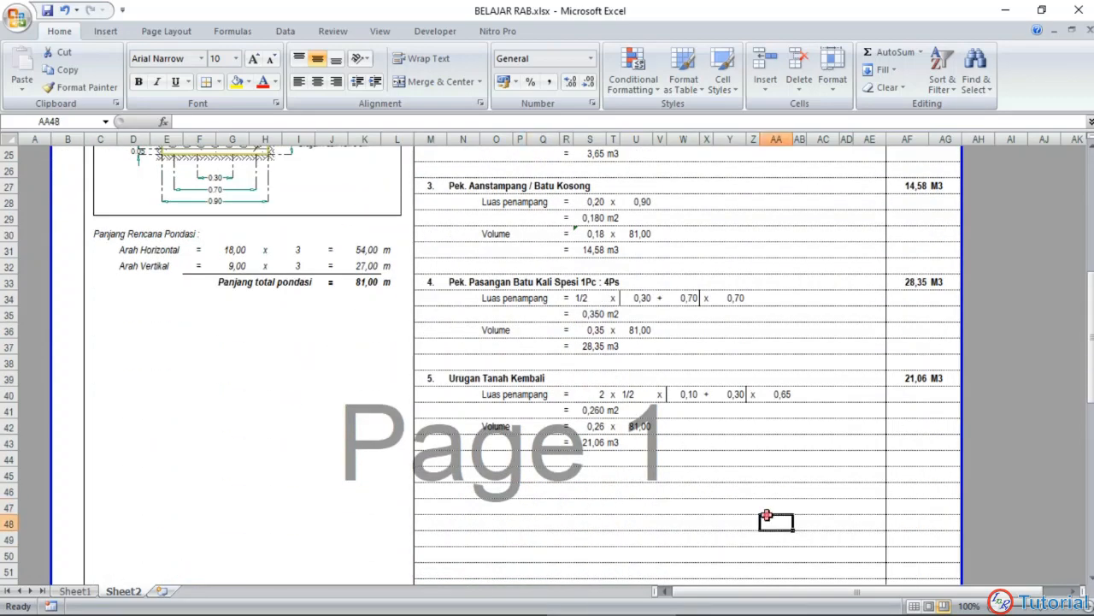
scroll(687, 475, "up", 3)
scroll(687, 475, "up", 4)
scroll(578, 446, "down", 4)
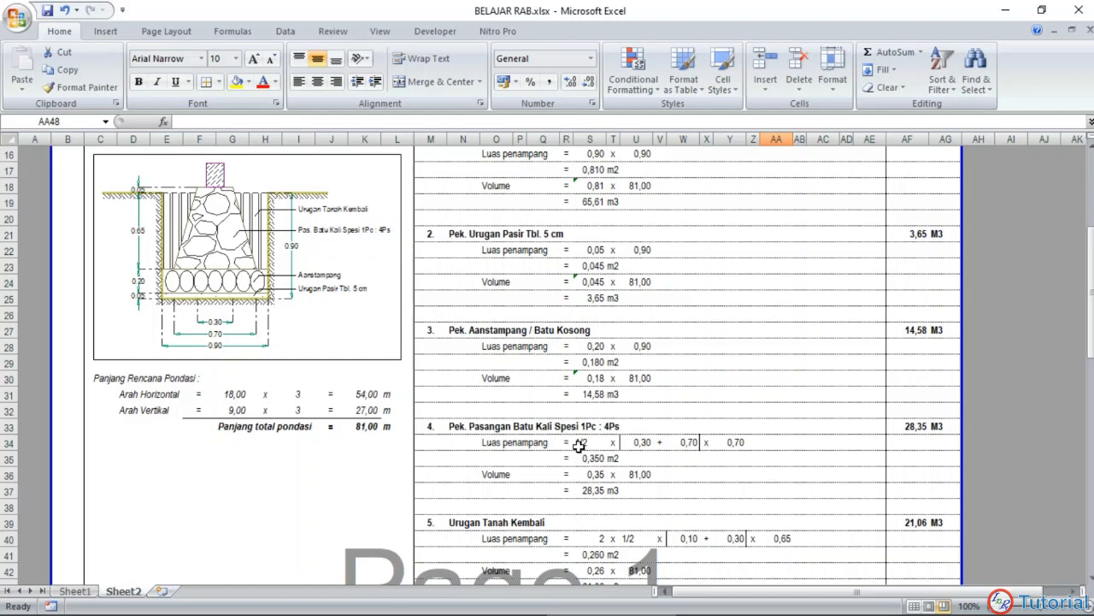
scroll(604, 426, "up", 3)
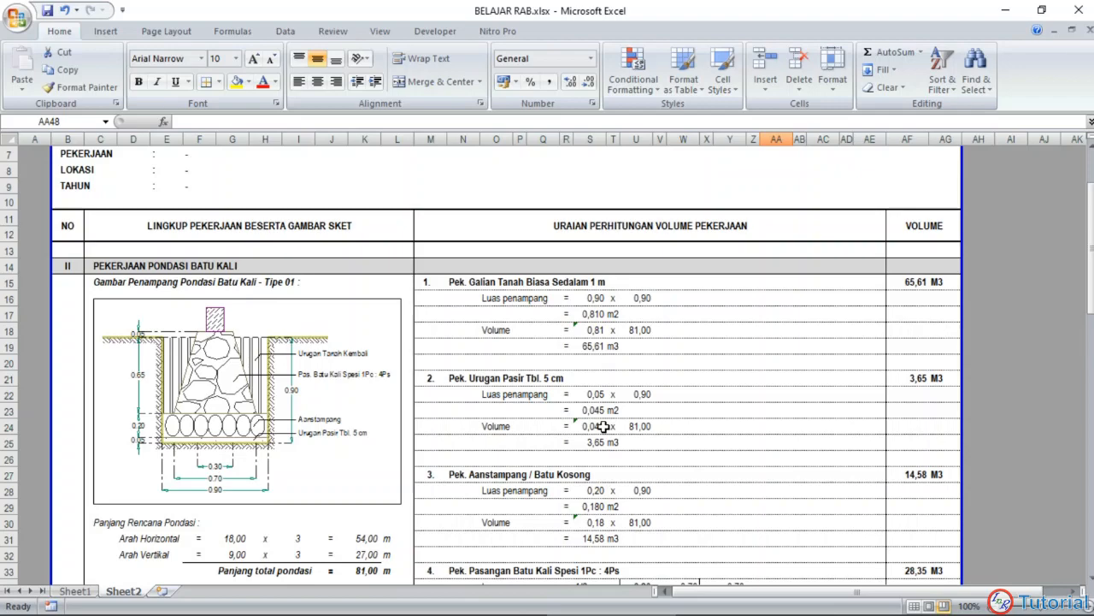
scroll(603, 426, "down", 6)
scroll(560, 363, "up", 6)
scroll(539, 371, "down", 1)
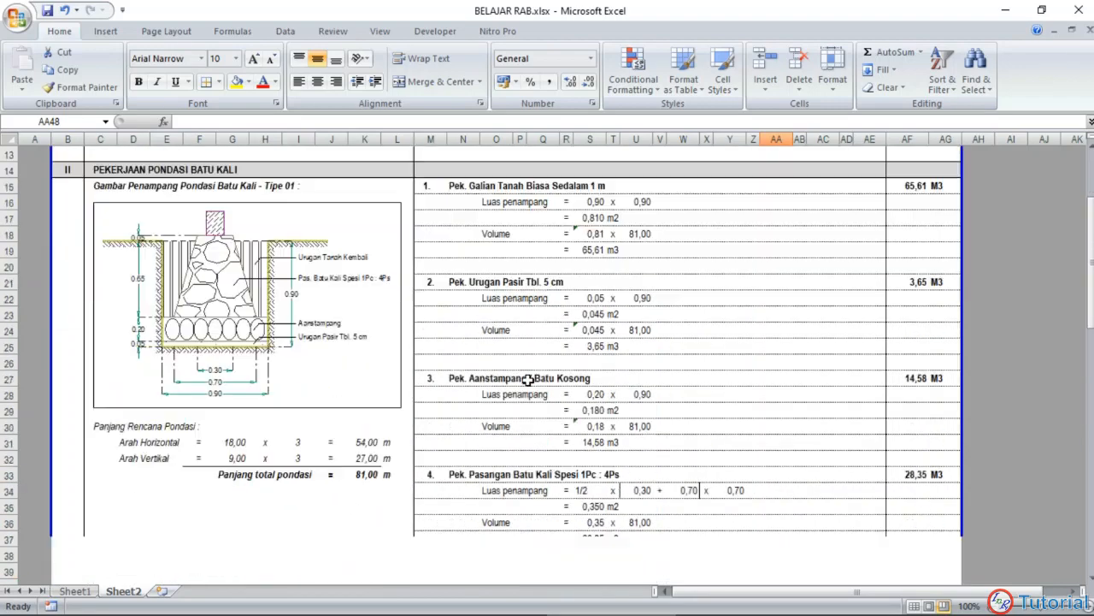
scroll(528, 380, "down", 6)
scroll(535, 368, "up", 7)
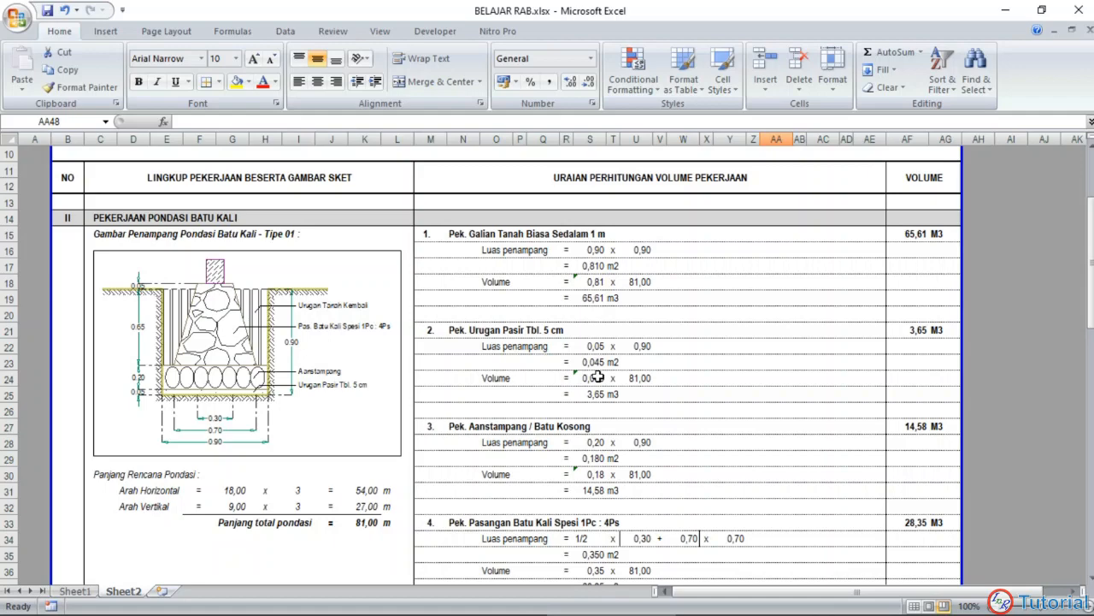
scroll(599, 378, "down", 6)
scroll(602, 388, "up", 5)
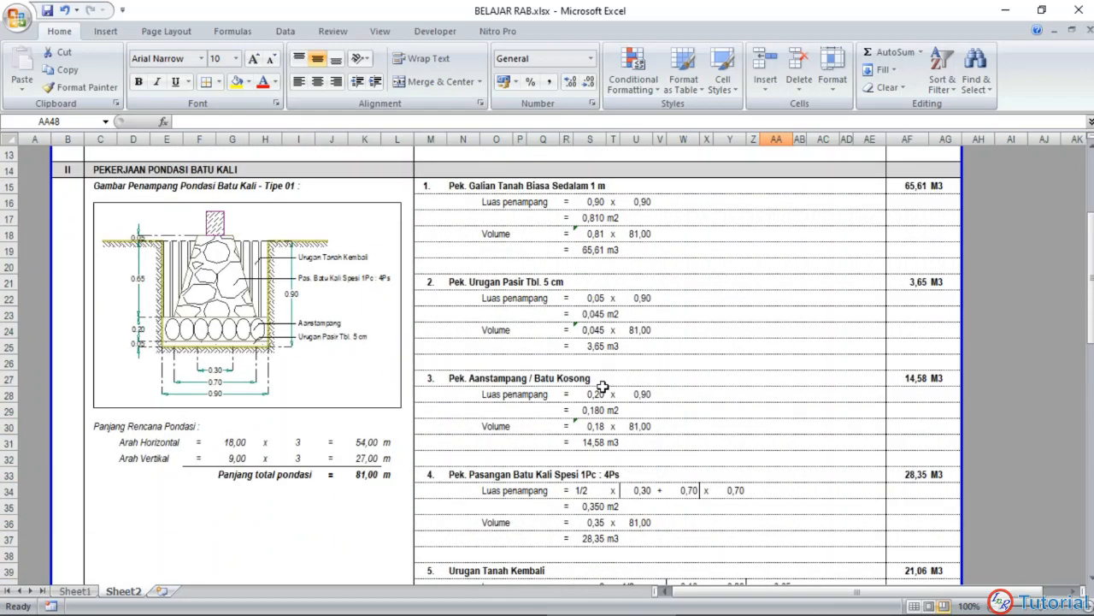
scroll(603, 387, "up", 3)
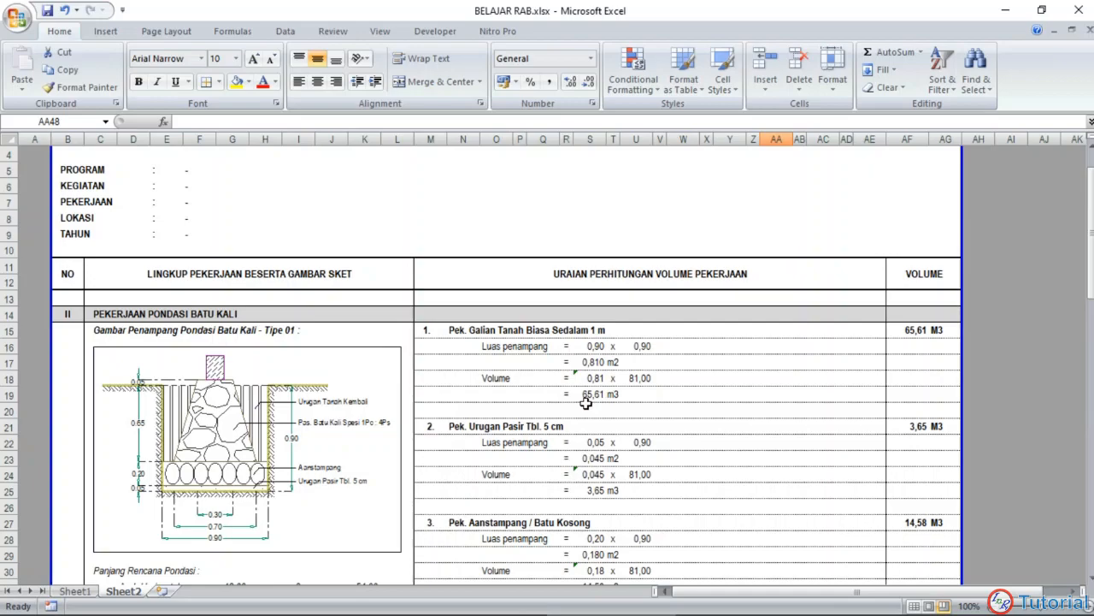